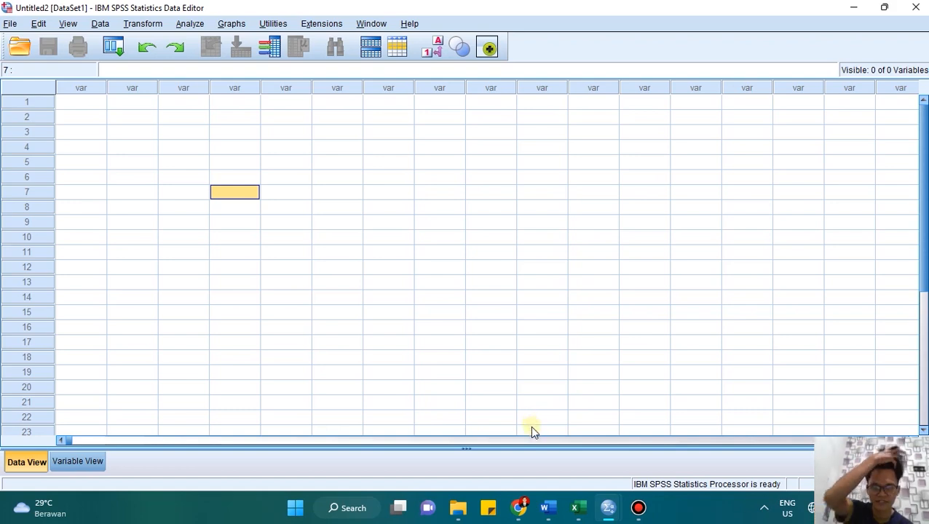
# Step: Switch to the Tabulasi workbook in Excel and examine the rows and columns of the X1, X2 and Y data
pyautogui.click(583, 514)
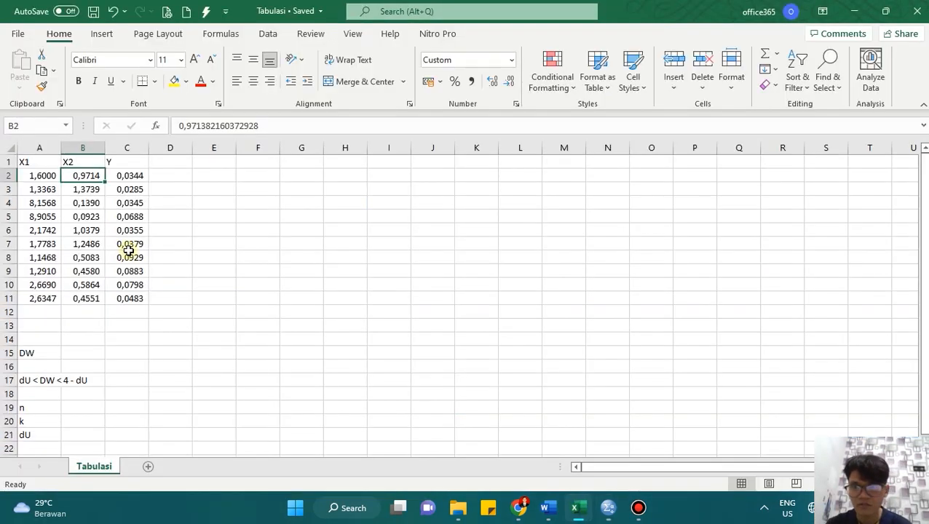
pyautogui.moveTo(41, 163); pyautogui.dragTo(136, 294)
pyautogui.doubleClick(225, 245)
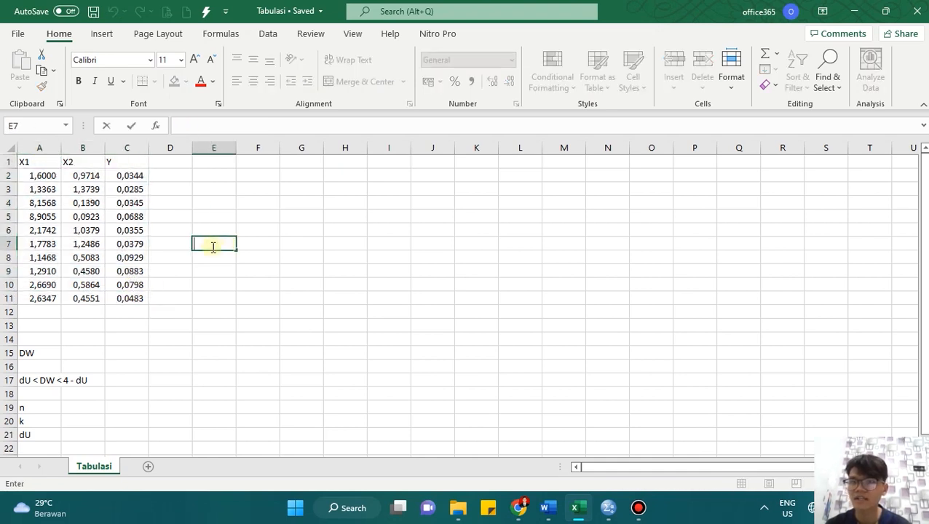
pyautogui.click(301, 281)
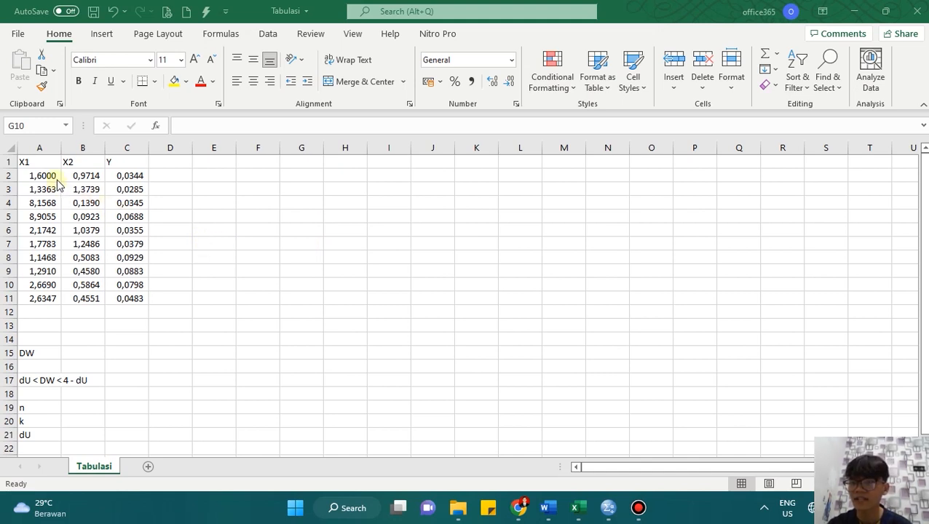
pyautogui.click(136, 300)
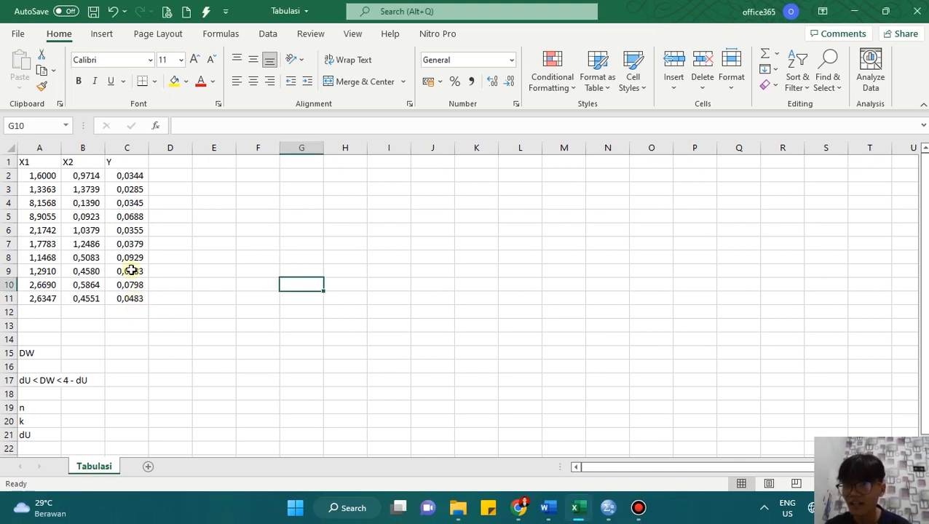
pyautogui.moveTo(43, 176); pyautogui.dragTo(133, 298)
pyautogui.moveTo(9, 175); pyautogui.dragTo(9, 298)
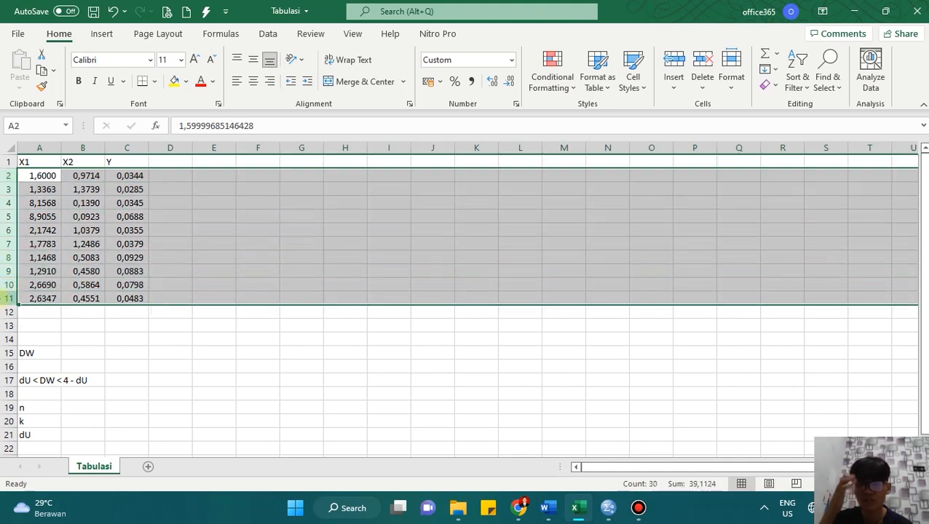
pyautogui.click(210, 280)
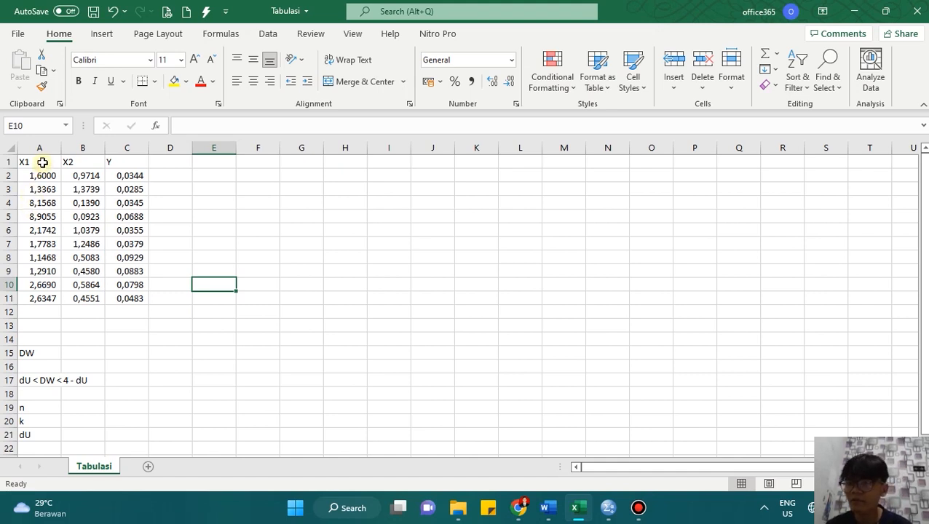
pyautogui.moveTo(40, 147); pyautogui.dragTo(82, 148)
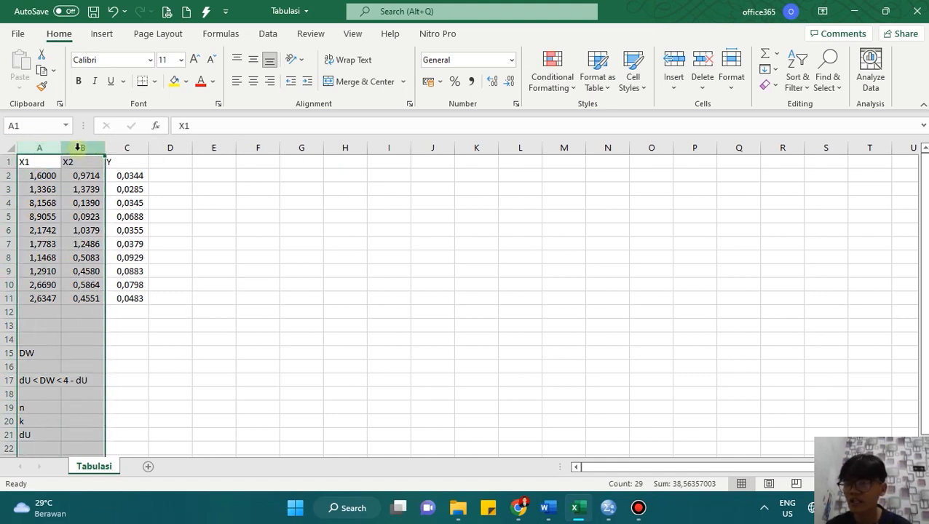
pyautogui.click(114, 162)
pyautogui.moveTo(39, 148); pyautogui.dragTo(82, 151)
pyautogui.click(131, 148)
pyautogui.click(132, 163)
pyautogui.click(131, 163)
# Step: Copy the X1, X2 and Y values in A2:C11 from Excel into the SPSS dataset, starting at its first cell
pyautogui.moveTo(611, 515)
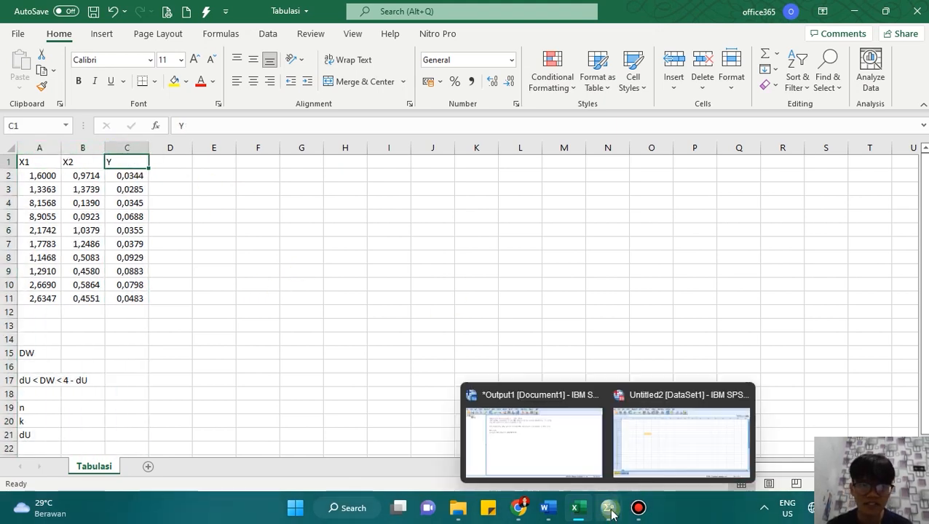
pyautogui.click(655, 457)
pyautogui.click(77, 104)
pyautogui.hotkey('alt', 'Tab')
pyautogui.moveTo(42, 177); pyautogui.dragTo(129, 294)
pyautogui.hotkey('ctrl', 'c')
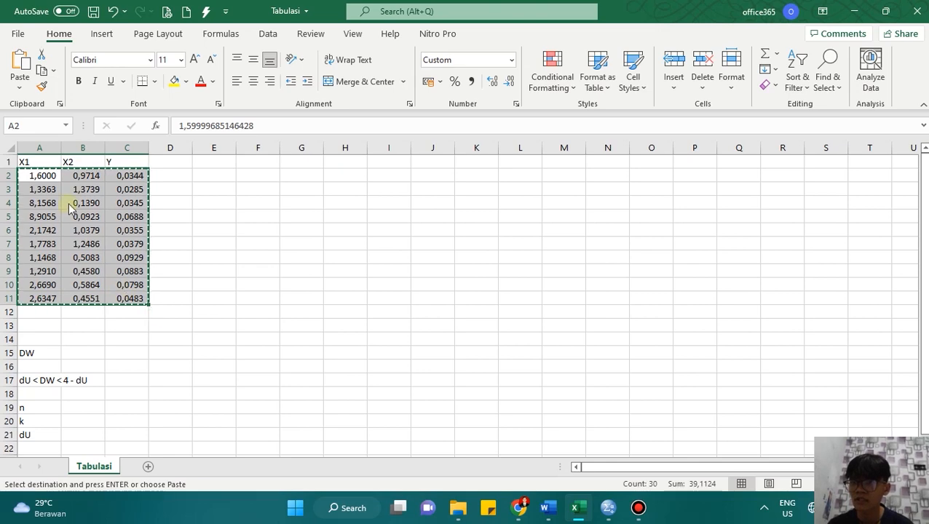
pyautogui.hotkey('alt', 'Tab')
pyautogui.hotkey('ctrl', 'v')
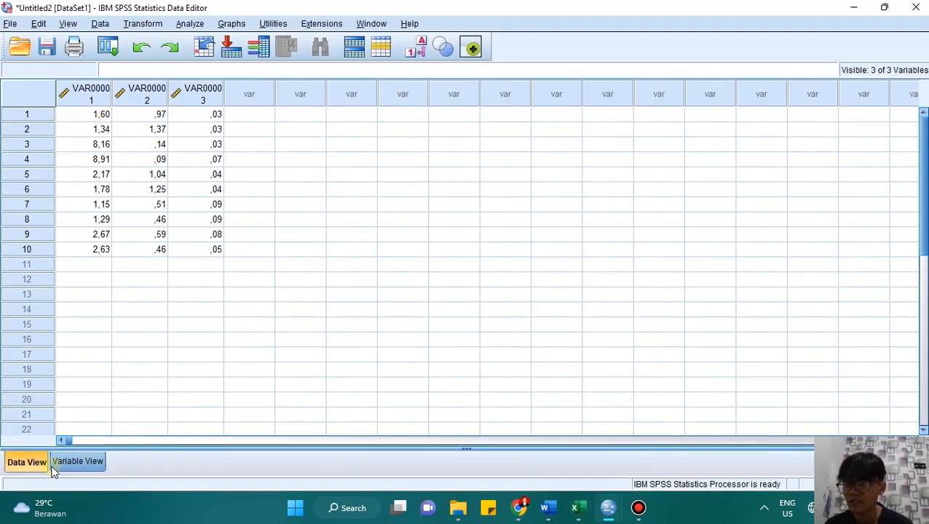
# Step: Rename the three pasted variables as X1, X2 and Y
pyautogui.click(81, 463)
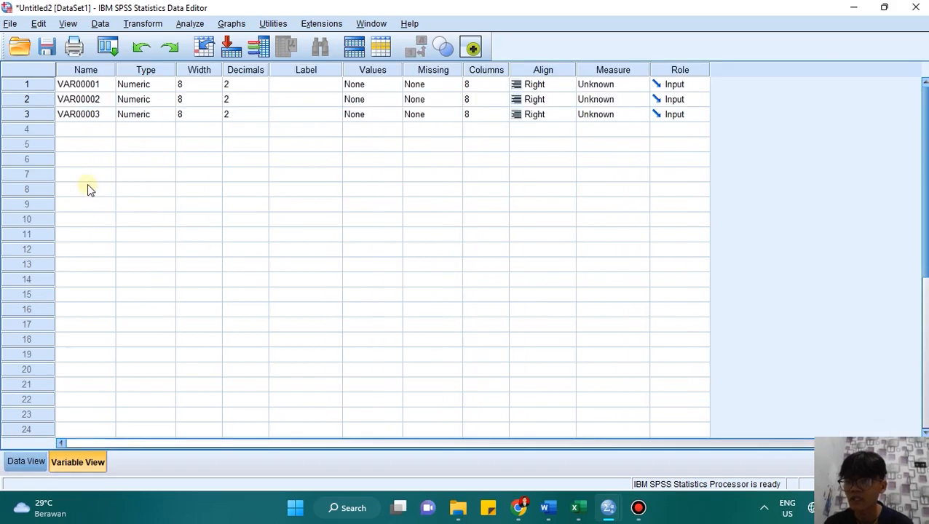
pyautogui.click(100, 86)
pyautogui.write('X1')
pyautogui.press('Return')
pyautogui.write('X2')
pyautogui.press('Return')
pyautogui.write('X3')
pyautogui.press('BackSpace')
pyautogui.press('BackSpace')
pyautogui.write('Y')
pyautogui.press('Tab')
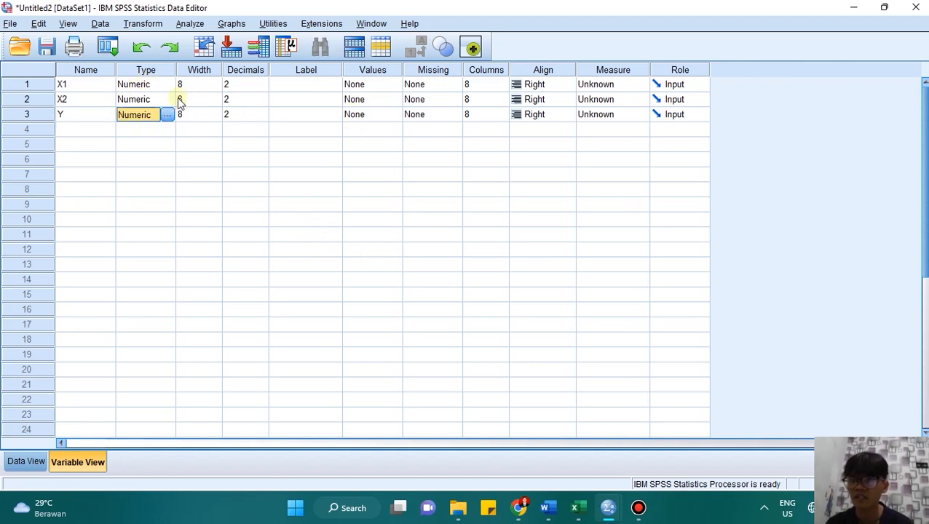
# Step: Set the decimals of variables X1, X2 and Y to 4
pyautogui.click(244, 86)
pyautogui.write('4')
pyautogui.press('Down')
pyautogui.write('4')
pyautogui.press('Down')
pyautogui.write('4')
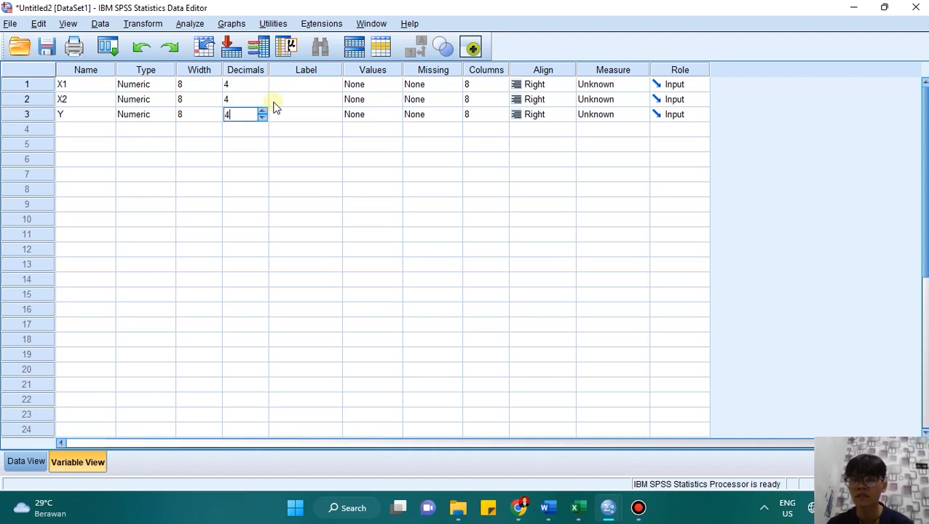
# Step: Enter the labels X1, X2 and Y for the corresponding variables
pyautogui.click(310, 86)
pyautogui.write('X1')
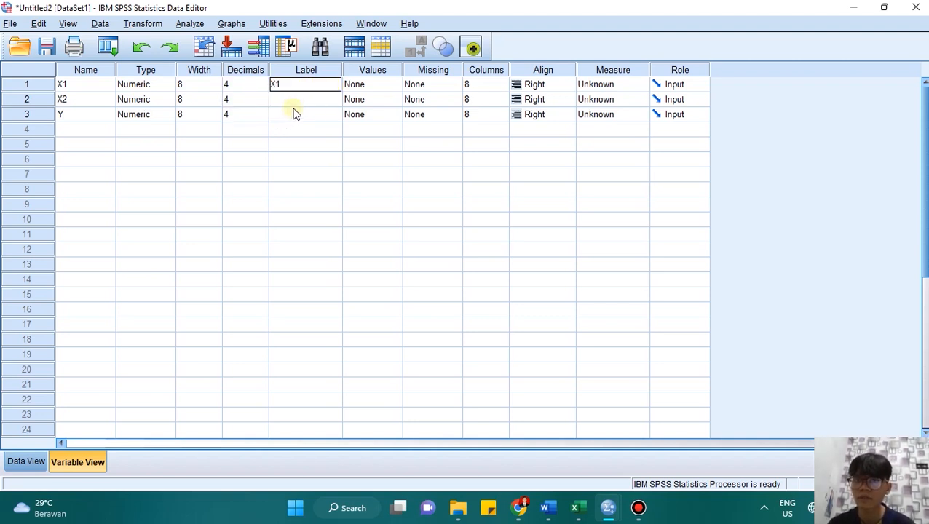
pyautogui.press('Down')
pyautogui.write('X2')
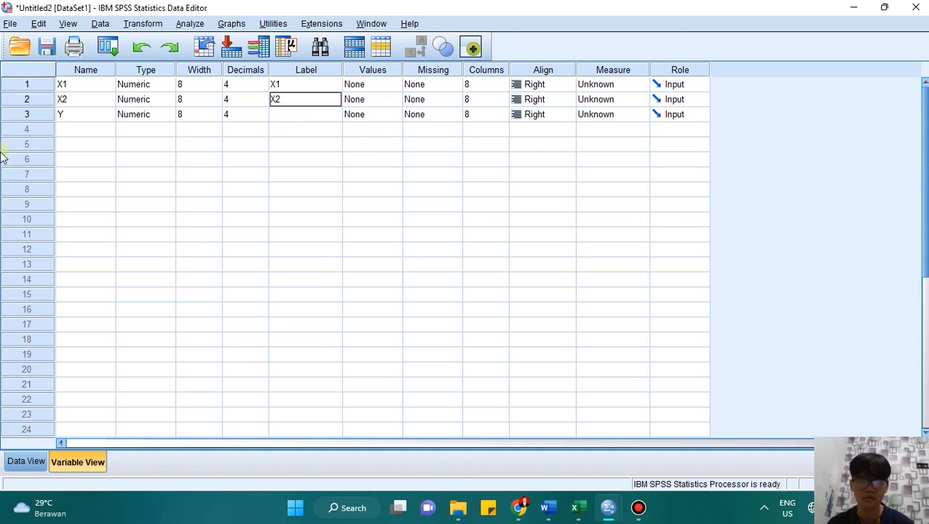
pyautogui.press('Down')
pyautogui.write('Y')
pyautogui.press('Tab')
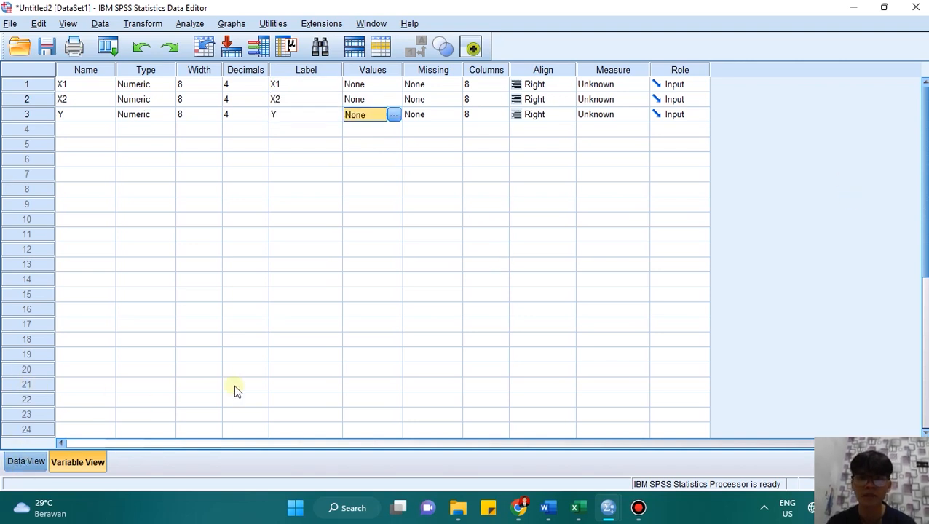
# Step: Set the measurement level of X1, X2 and Y to Scale and return to the data values
pyautogui.press('Tab')
pyautogui.press('Tab')
pyautogui.press('Tab')
pyautogui.press('Tab')
pyautogui.click(608, 88)
pyautogui.click(604, 99)
pyautogui.click(569, 172)
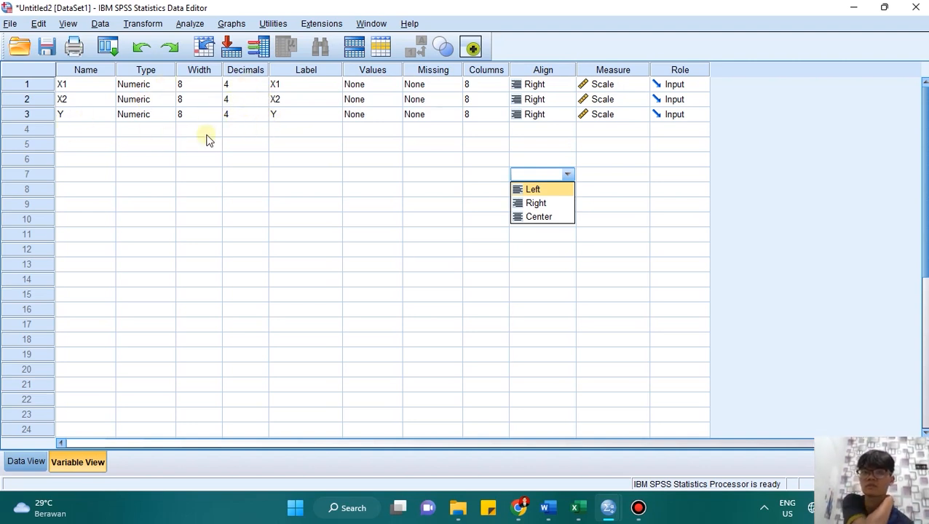
pyautogui.click(28, 463)
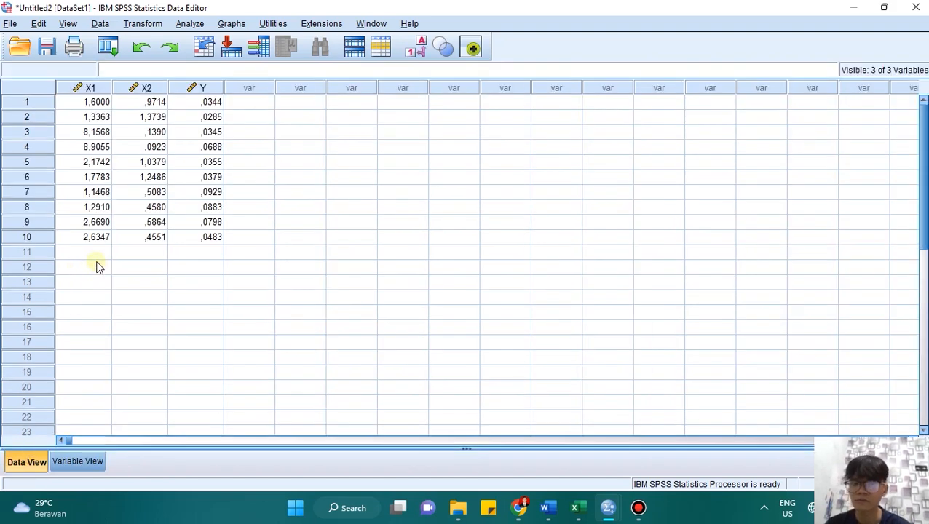
# Step: Switch to the Interpretasi document in Word and read through the listed tests, from Uji Deskriptive Statistic to Uji Regresi Linear Berganda
pyautogui.click(549, 507)
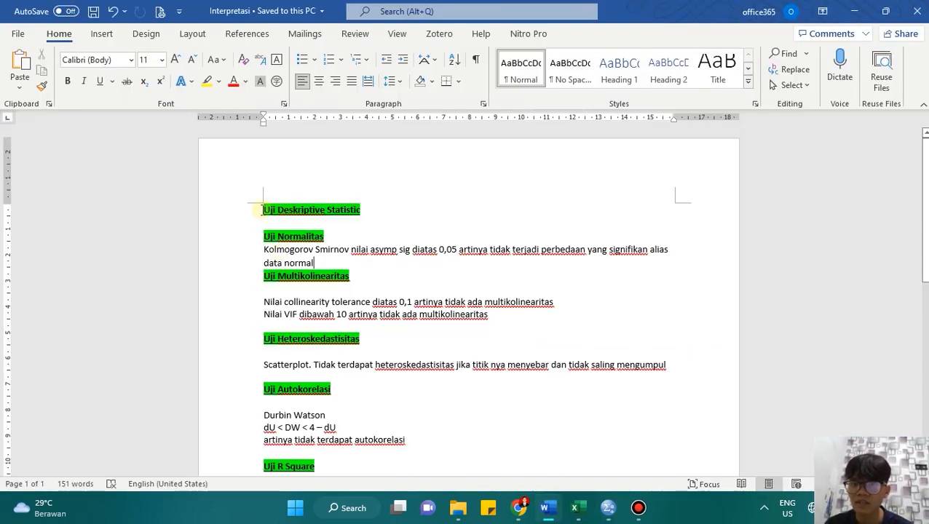
pyautogui.moveTo(261, 209); pyautogui.dragTo(360, 210)
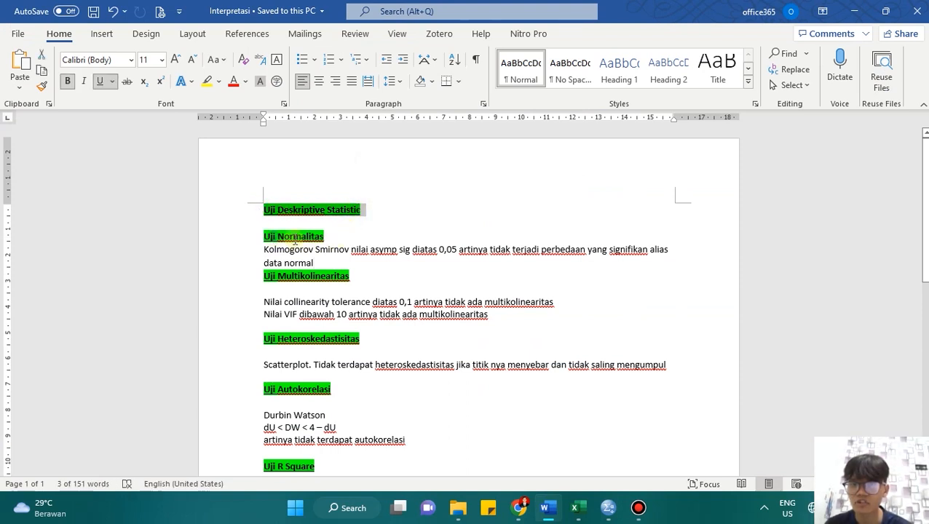
pyautogui.click(294, 288)
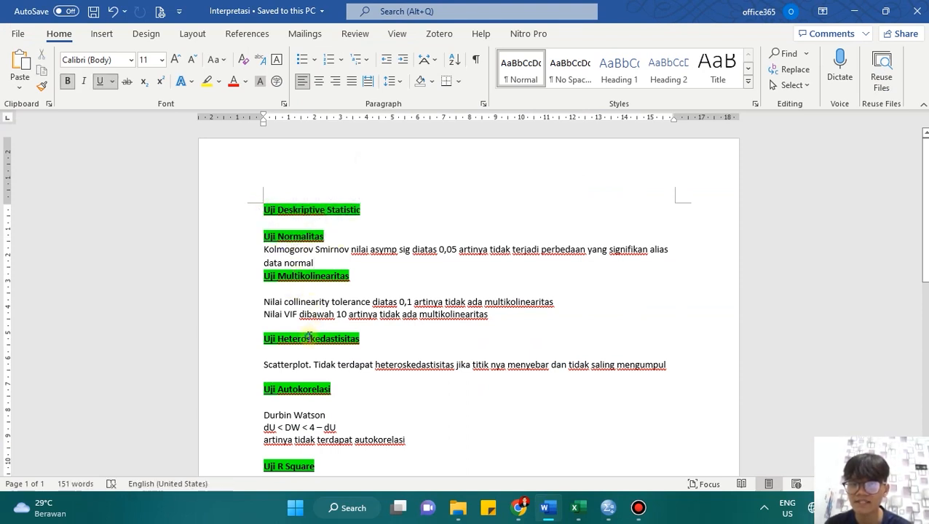
pyautogui.scroll(-2, 357, 333)
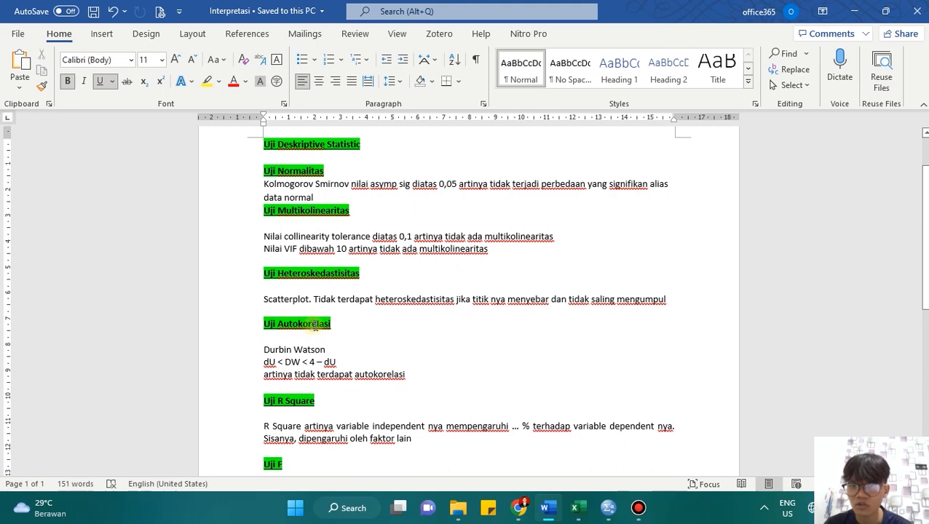
pyautogui.scroll(-2, 314, 331)
pyautogui.scroll(-2, 284, 335)
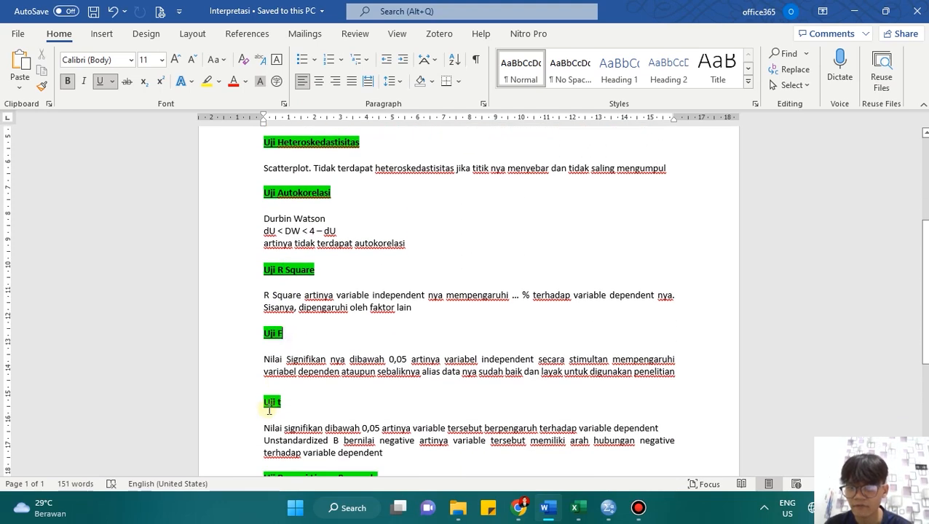
pyautogui.scroll(-3, 355, 382)
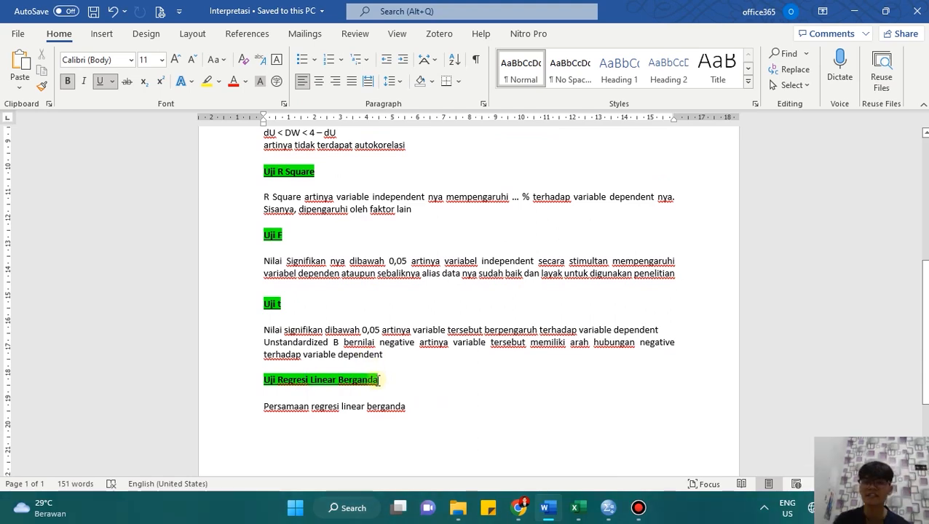
pyautogui.scroll(9, 412, 375)
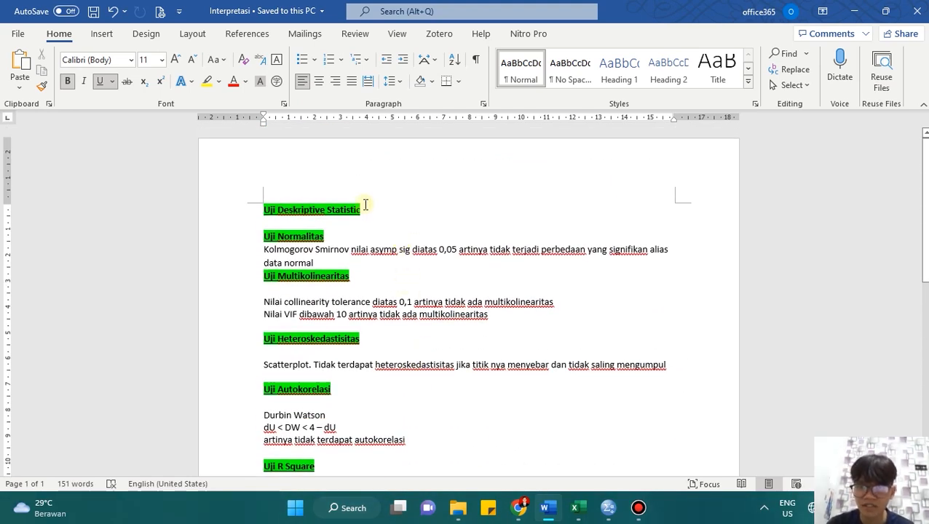
pyautogui.scroll(-13, 407, 278)
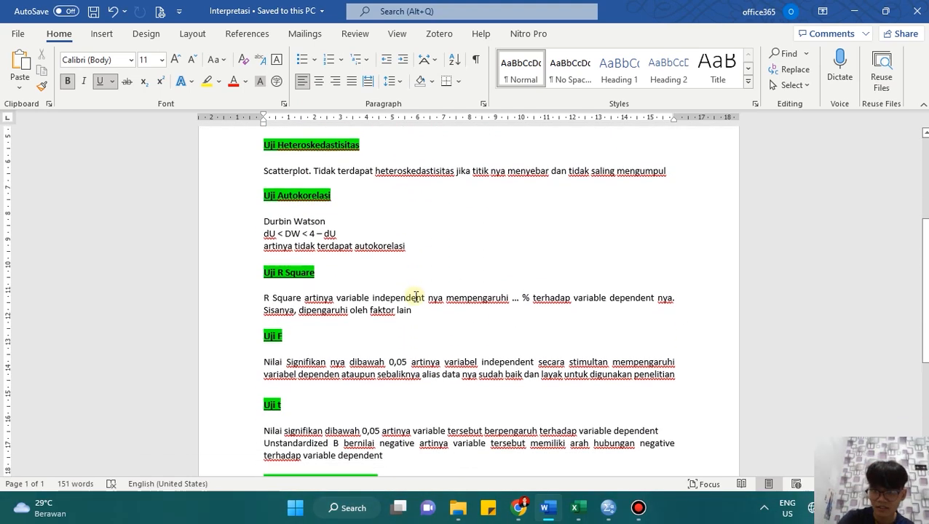
pyautogui.tripleClick(330, 281)
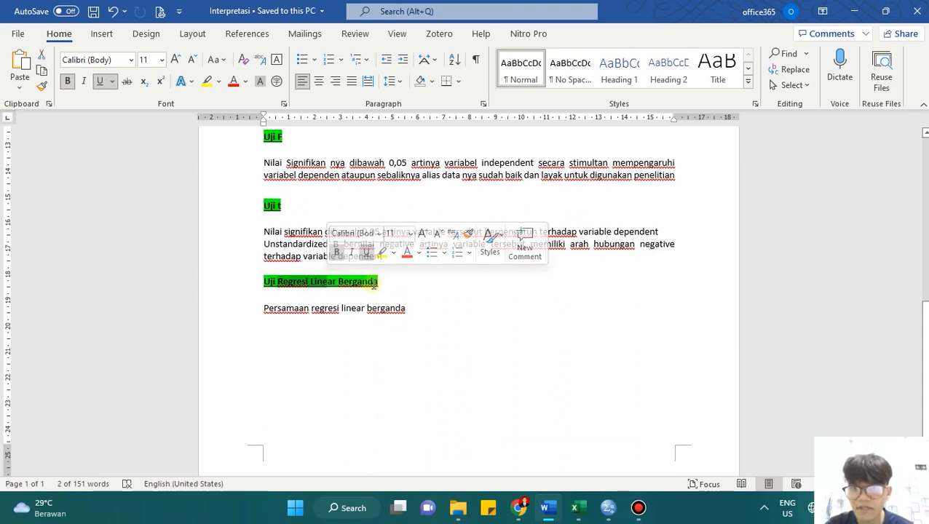
pyautogui.scroll(13, 408, 295)
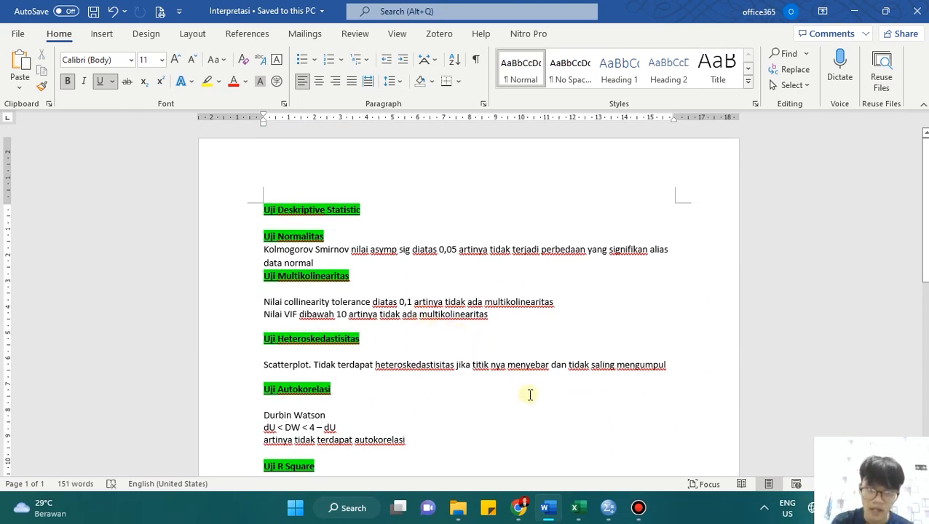
# Step: Recheck the Uji Deskriptive Statistic heading in the Word document and return to the SPSS dataset
pyautogui.moveTo(604, 515)
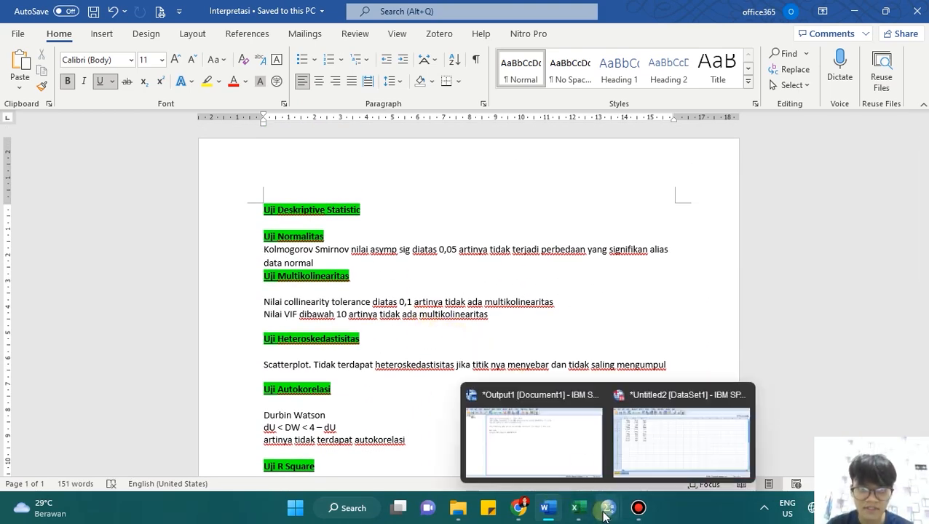
pyautogui.click(644, 455)
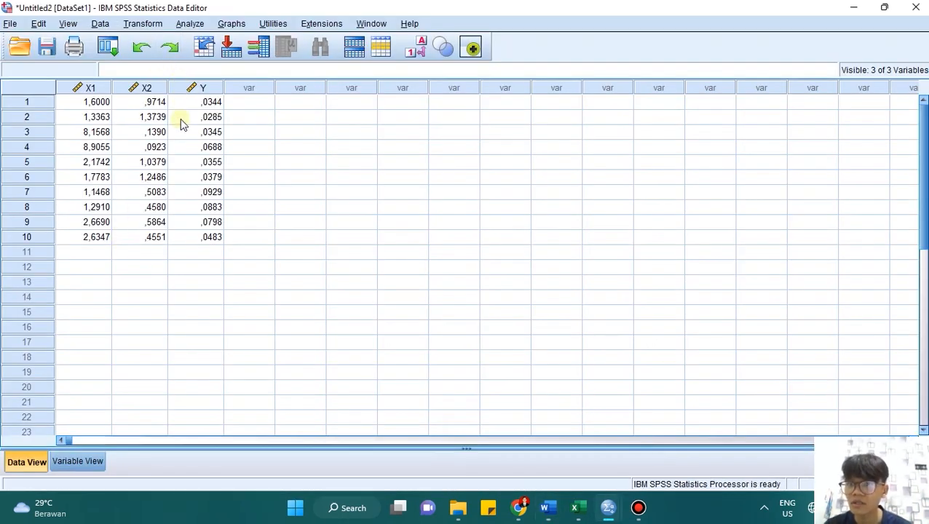
pyautogui.click(190, 24)
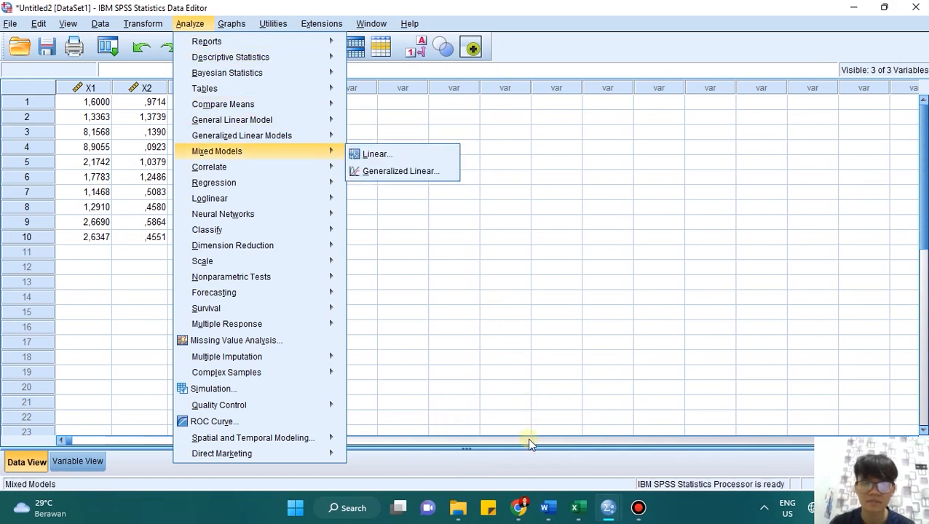
pyautogui.moveTo(548, 508)
pyautogui.click(548, 437)
pyautogui.moveTo(264, 209); pyautogui.dragTo(361, 209)
pyautogui.hotkey('alt', 'Tab')
# Step: Run Descriptives on X1, X2 and Y with the default options and maximize the output window
pyautogui.click(189, 24)
pyautogui.click(187, 26)
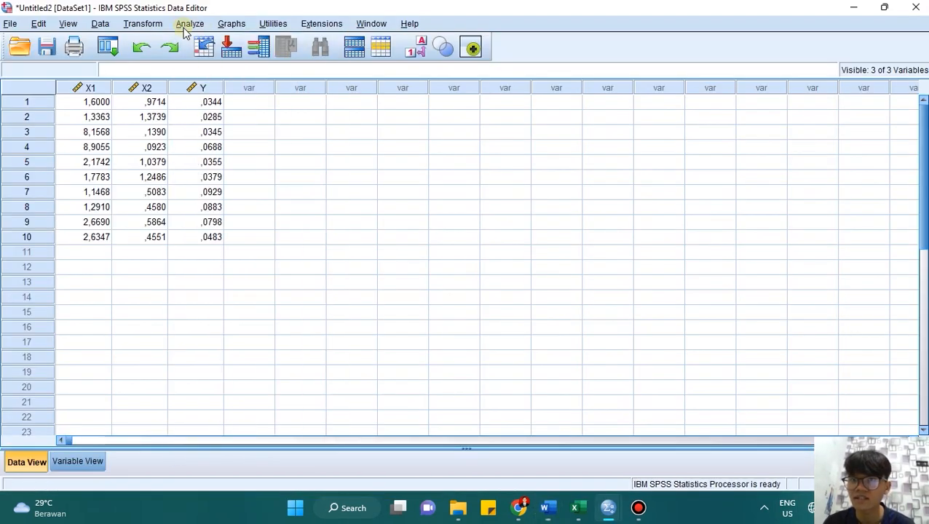
pyautogui.click(188, 26)
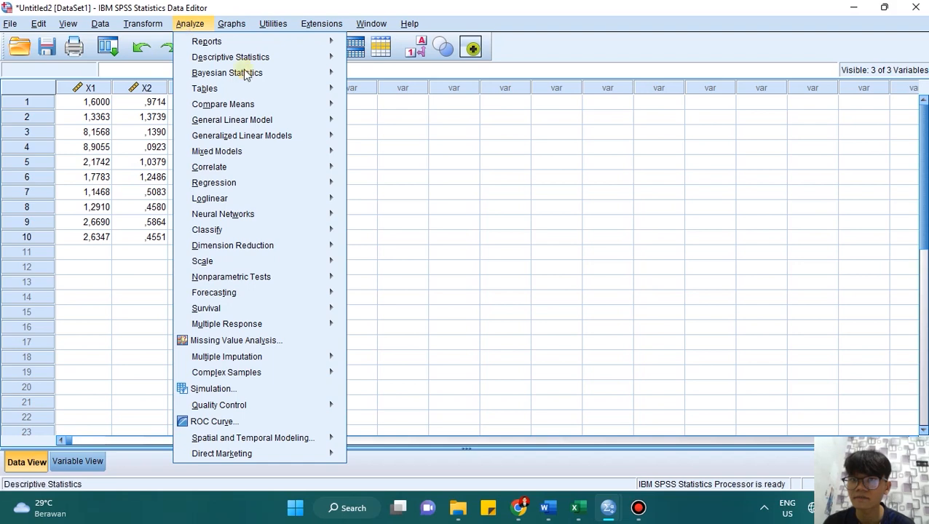
pyautogui.moveTo(327, 58)
pyautogui.click(366, 77)
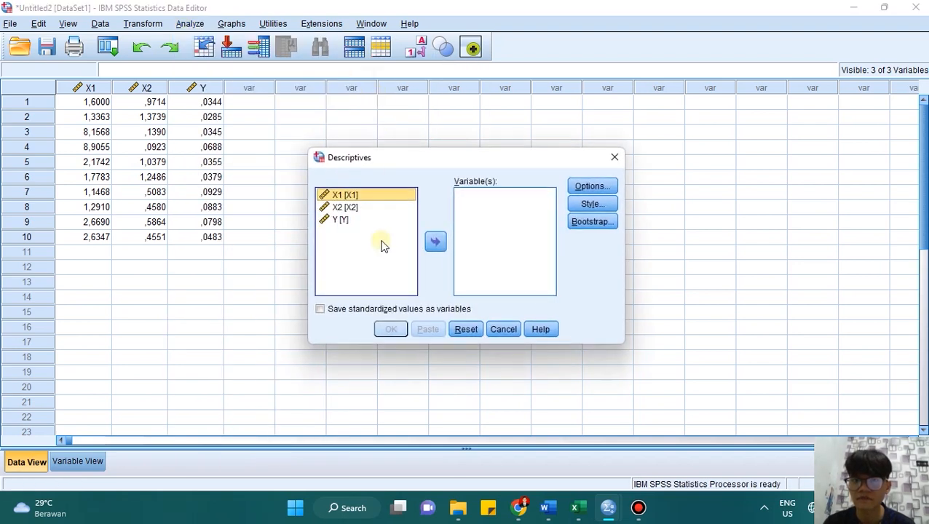
pyautogui.keyDown('shift'); pyautogui.click(346, 226); pyautogui.keyUp('shift')
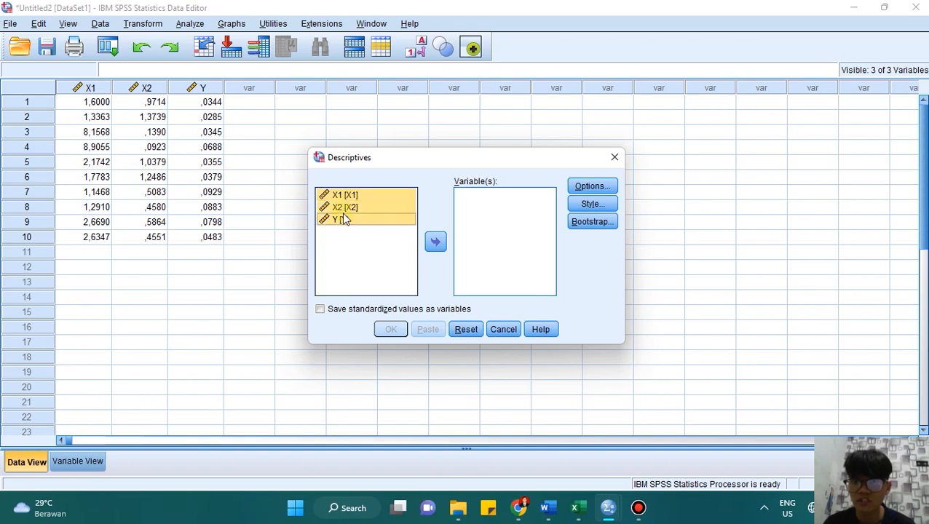
pyautogui.click(436, 244)
pyautogui.click(391, 329)
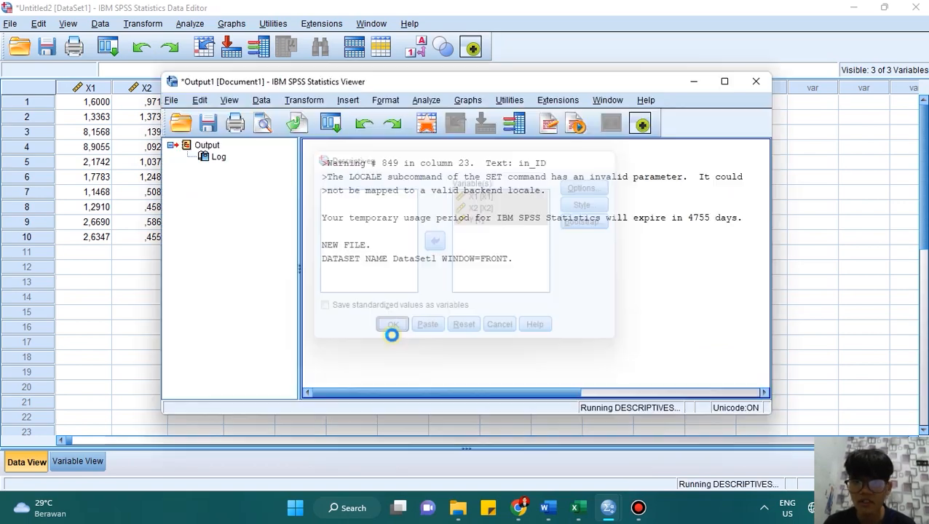
pyautogui.click(724, 82)
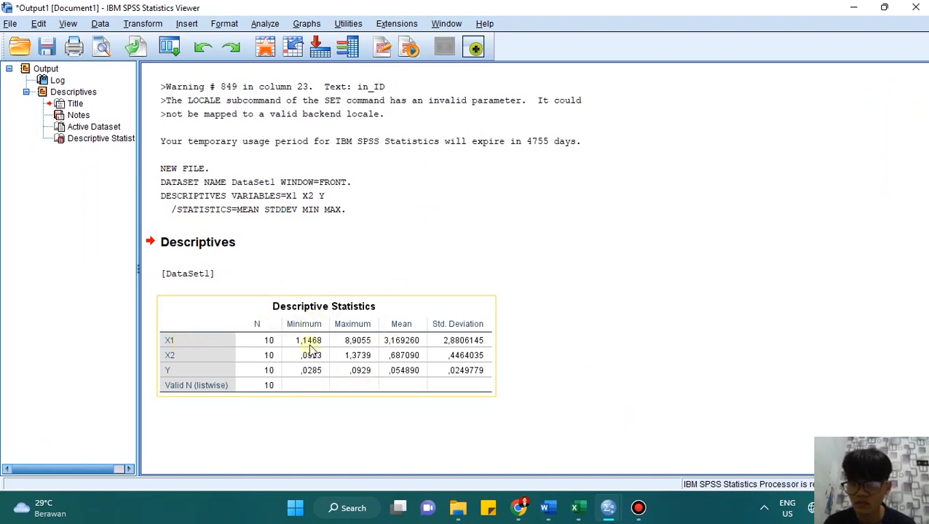
# Step: Compare the minimum and maximum of X1 in the Descriptive Statistics table with the source values in the Tabulasi workbook in Excel
pyautogui.hotkey('alt', 'Tab')
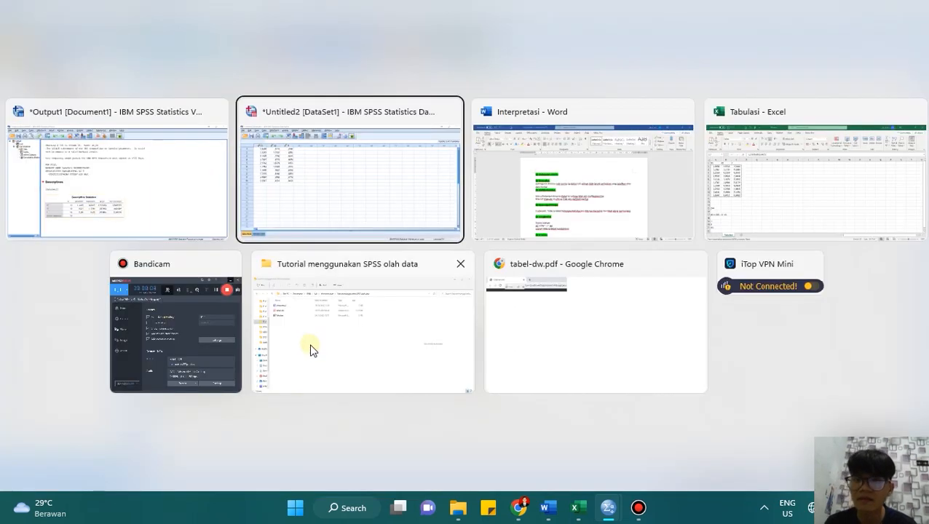
pyautogui.hotkey('alt', 'Tab')
pyautogui.hotkey('alt', 'Tab')
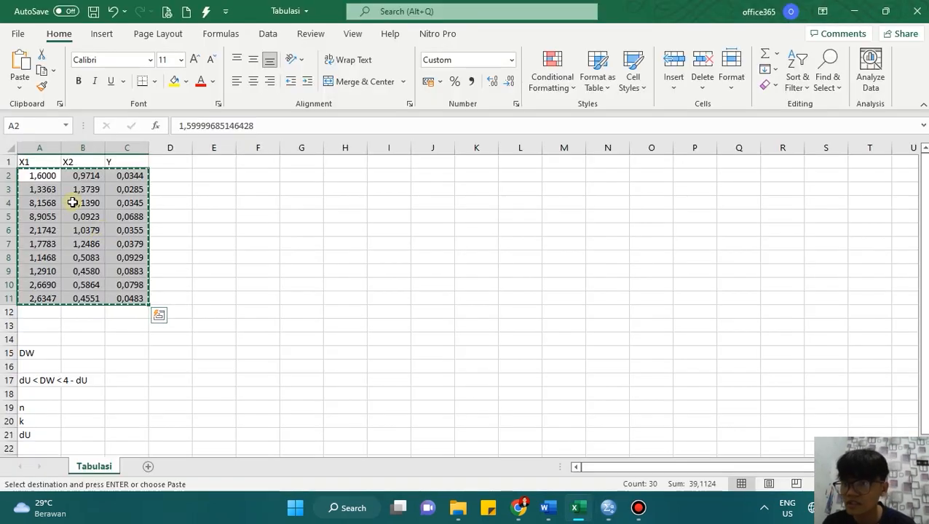
pyautogui.click(46, 258)
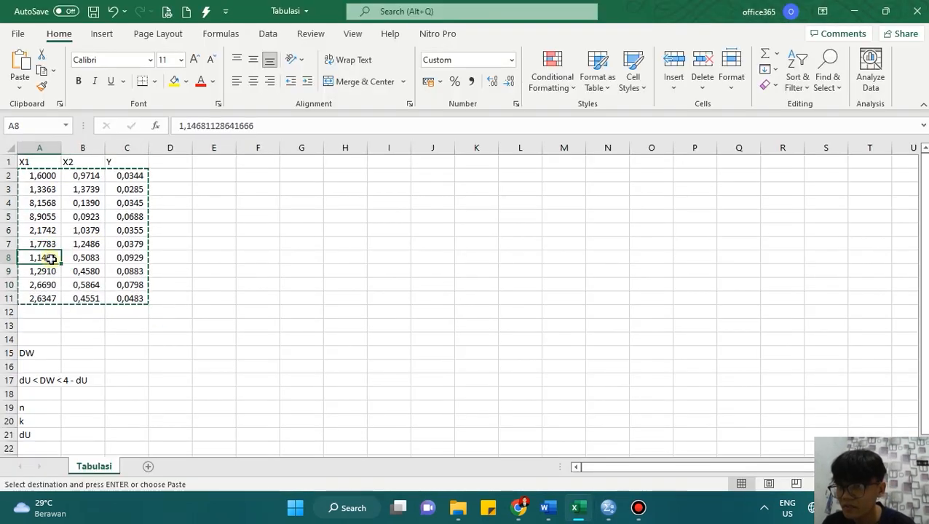
pyautogui.hotkey('alt', 'Tab')
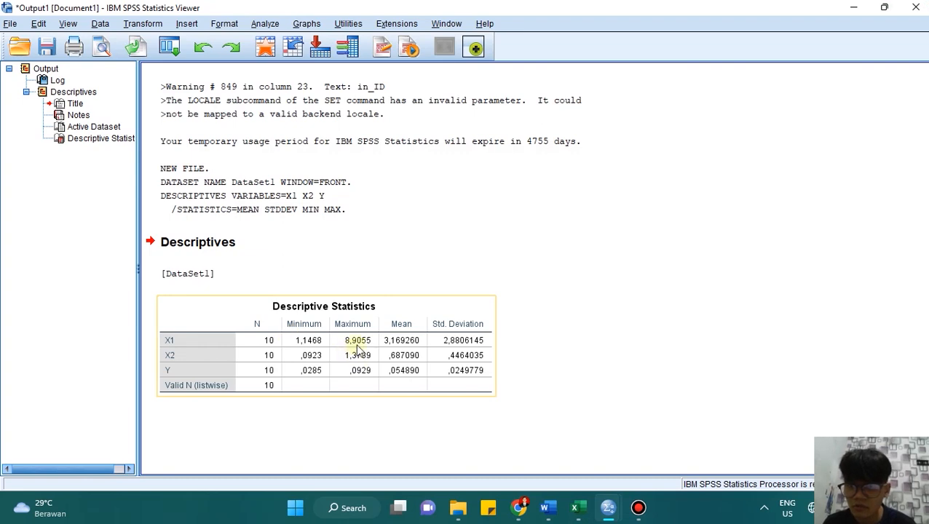
pyautogui.hotkey('alt', 'Tab')
pyautogui.click(46, 217)
pyautogui.hotkey('alt', 'Tab')
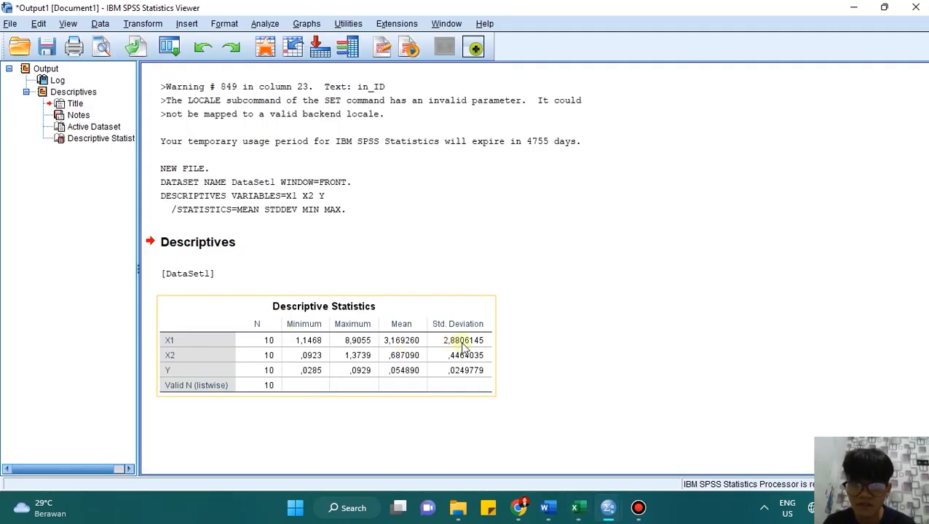
# Step: Check the Uji Normalitas section of the Interpretasi document in Word and return to the SPSS dataset
pyautogui.hotkey('alt', 'Tab')
pyautogui.hotkey('alt', 'Tab')
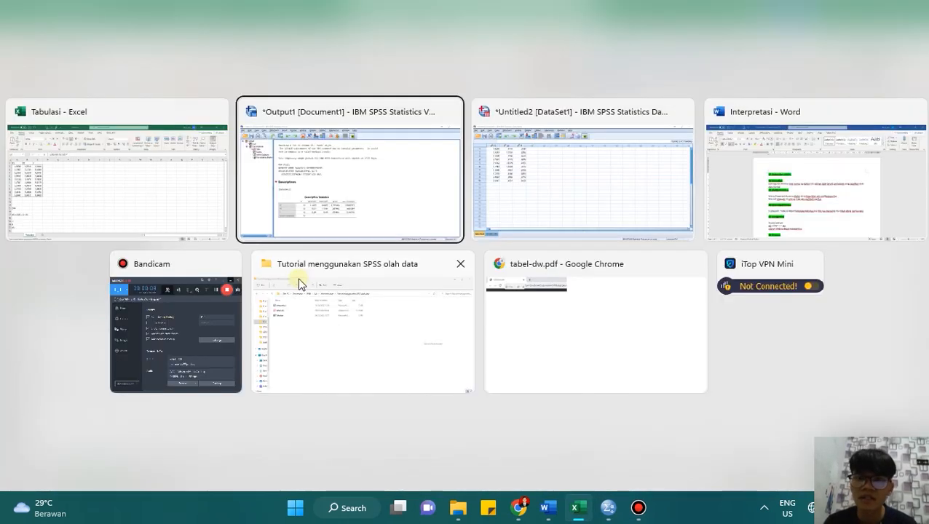
pyautogui.hotkey('alt', 'Tab')
pyautogui.hotkey('alt', 'Tab')
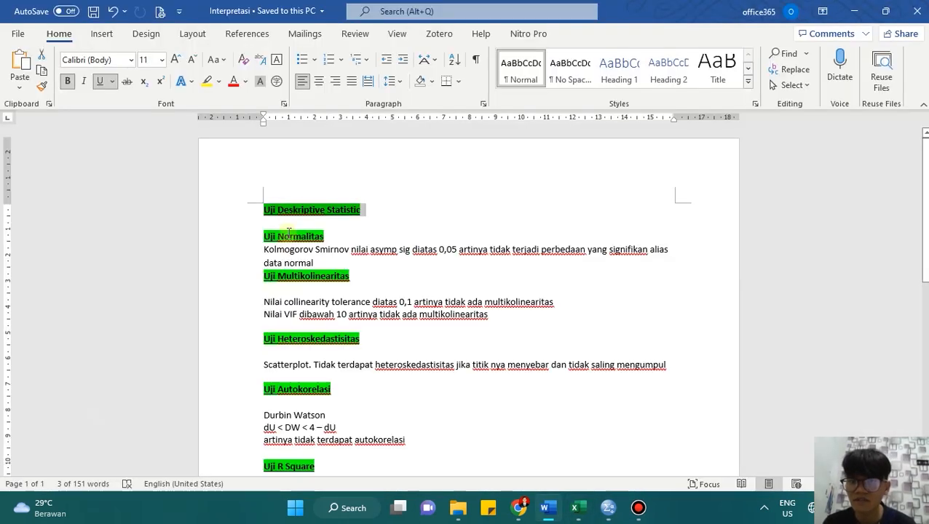
pyautogui.hotkey('alt', 'Tab')
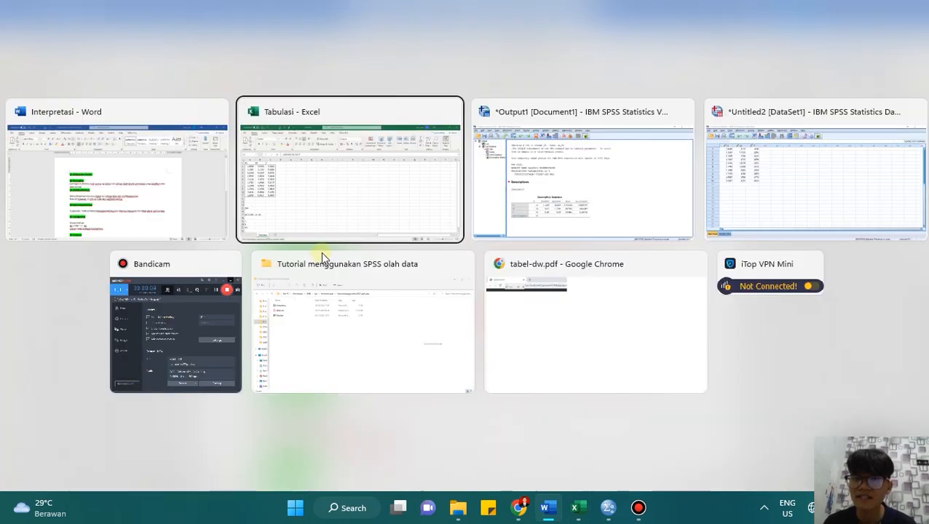
pyautogui.hotkey('alt', 'Tab')
pyautogui.hotkey('alt', 'Tab')
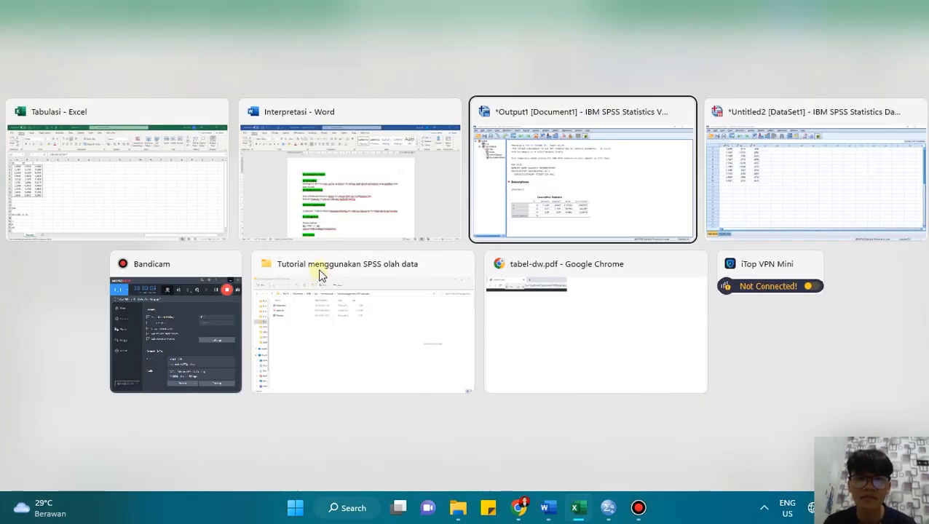
pyautogui.hotkey('alt', 'Tab')
pyautogui.hotkey('alt', 'Tab')
pyautogui.hotkey('alt', 'Tab')
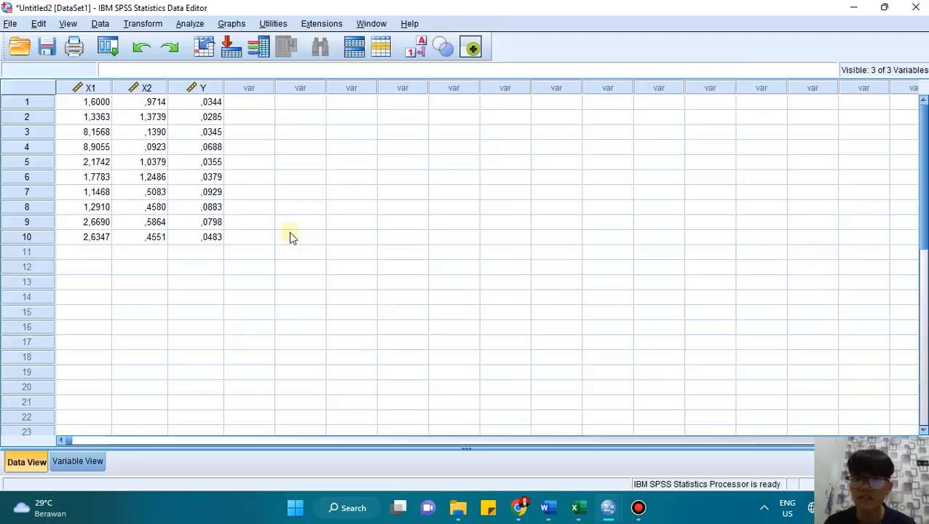
# Step: Set up a Linear Regression with X1 and X2 as independent variables and Y as the dependent variable
pyautogui.click(189, 24)
pyautogui.moveTo(201, 42)
pyautogui.moveTo(256, 185)
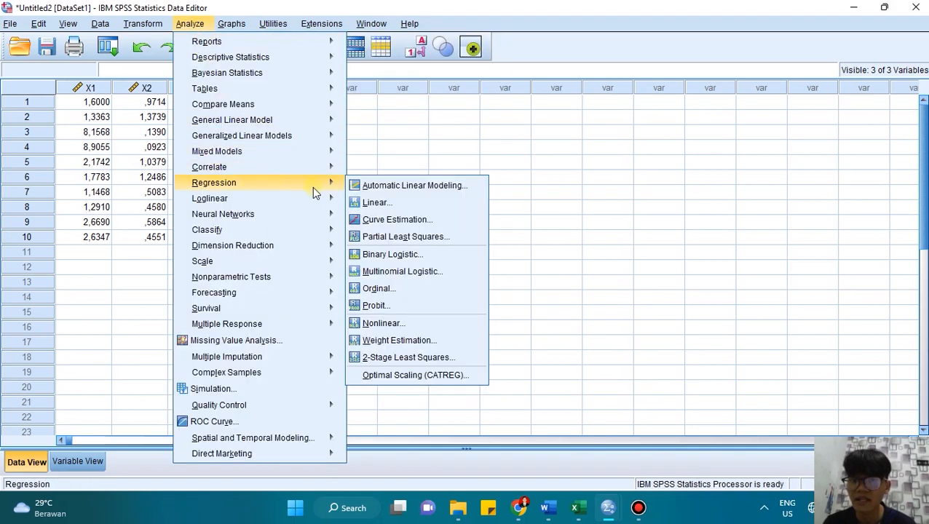
pyautogui.click(376, 203)
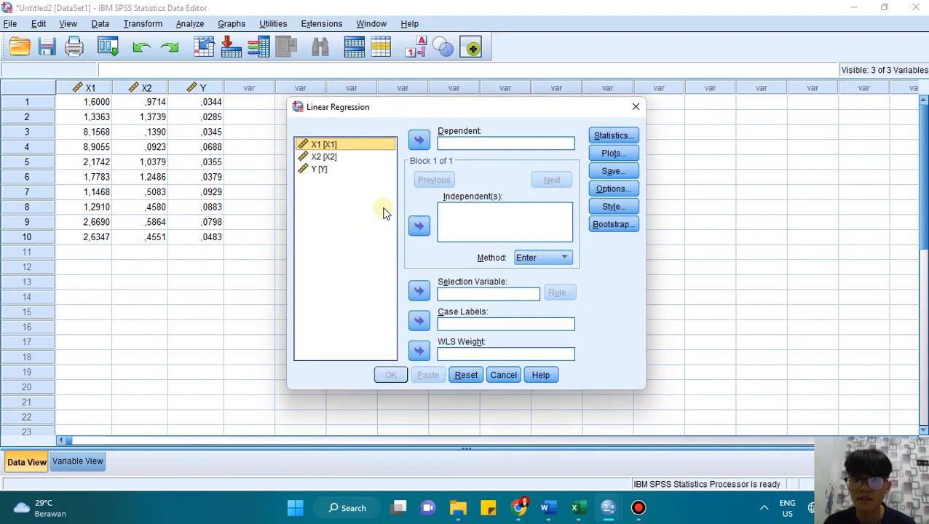
pyautogui.keyDown('shift'); pyautogui.click(324, 157); pyautogui.keyUp('shift')
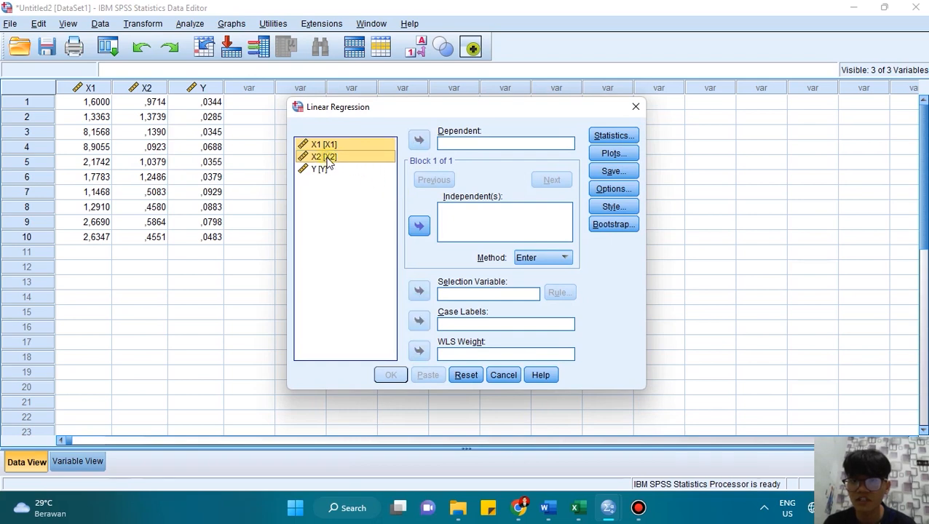
pyautogui.click(420, 226)
pyautogui.click(329, 169)
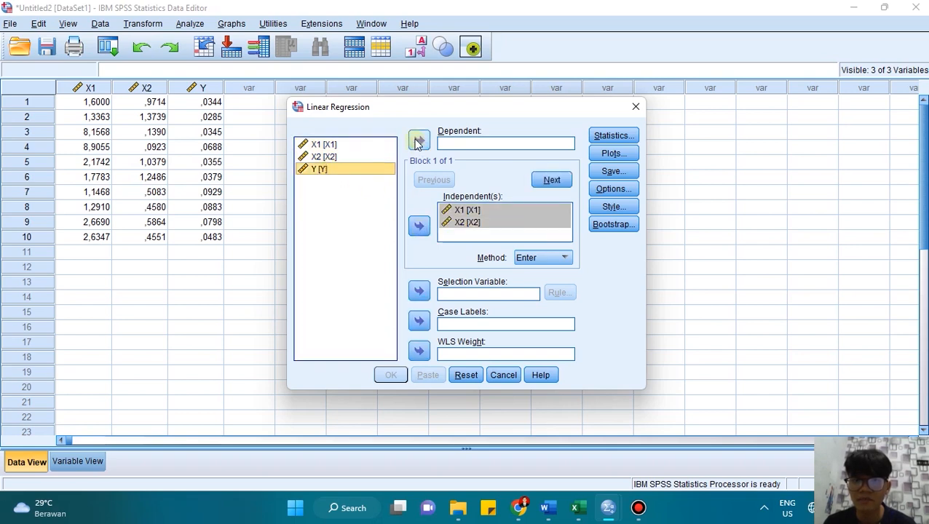
pyautogui.click(419, 140)
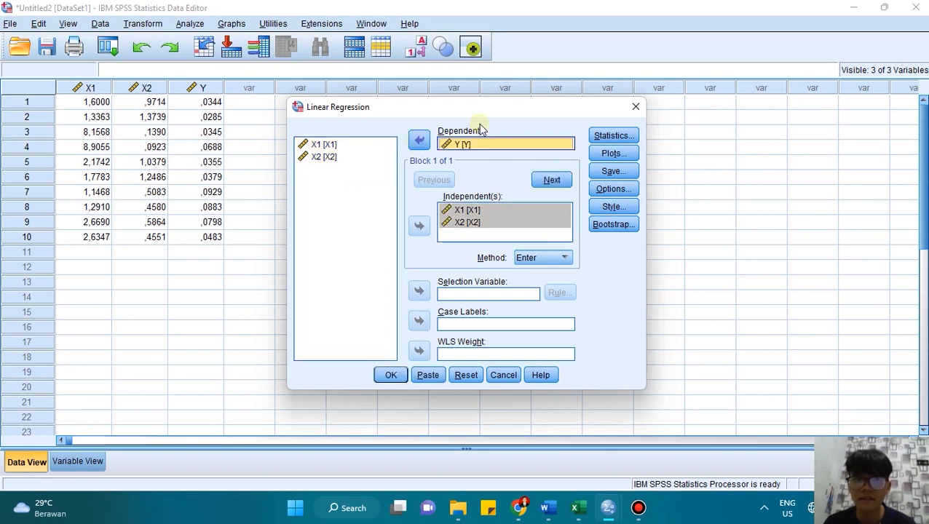
# Step: Run the regression with unstandardized residuals saved as a new variable, and return to the dataset
pyautogui.click(610, 177)
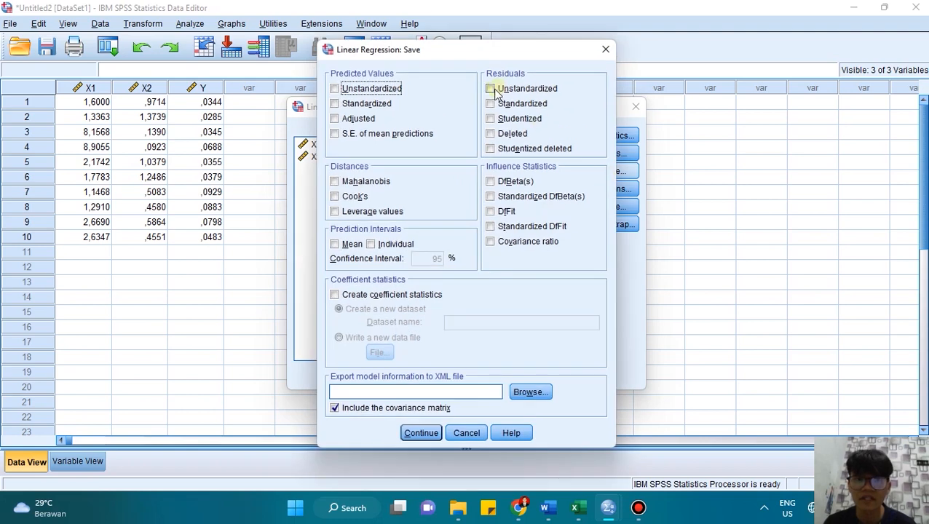
pyautogui.click(491, 91)
pyautogui.click(422, 434)
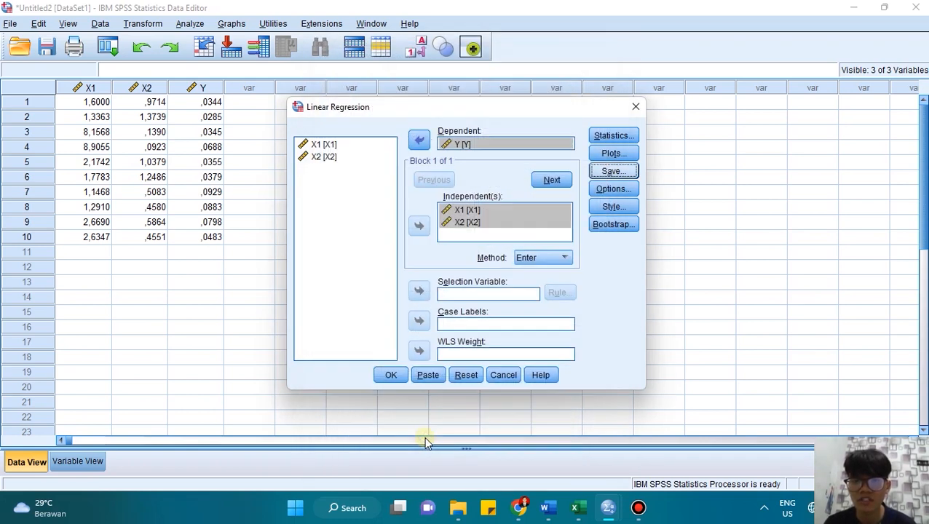
pyautogui.click(391, 377)
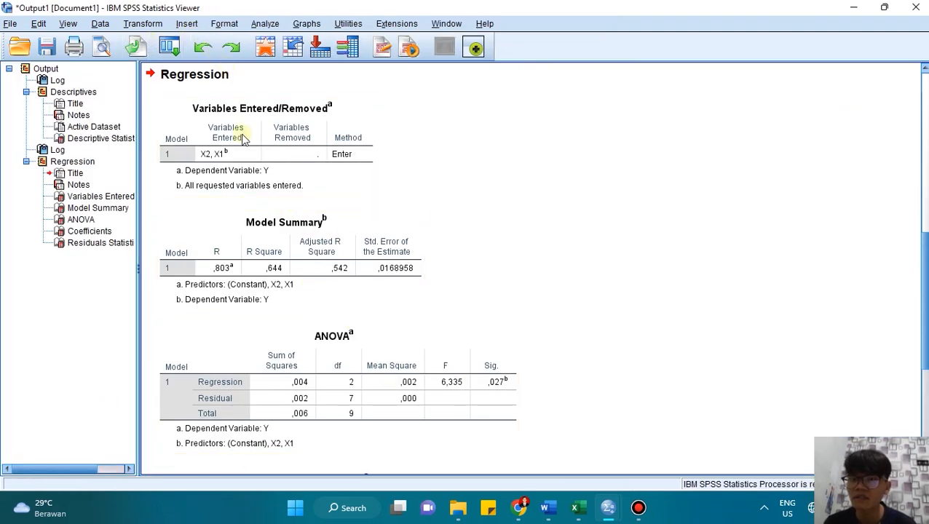
pyautogui.hotkey('alt', 'Tab')
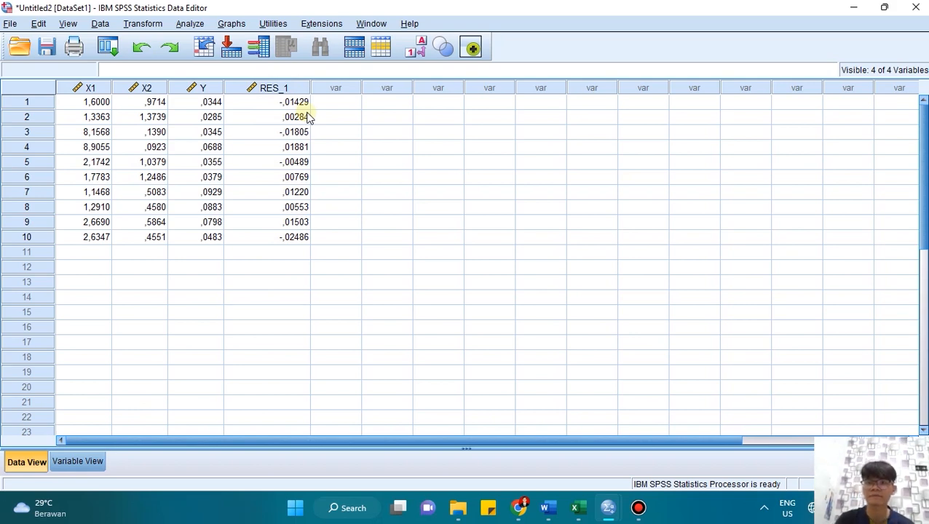
# Step: Run a legacy one-sample Kolmogorov-Smirnov test on the unstandardized residuals against the Normal distribution
pyautogui.click(189, 23)
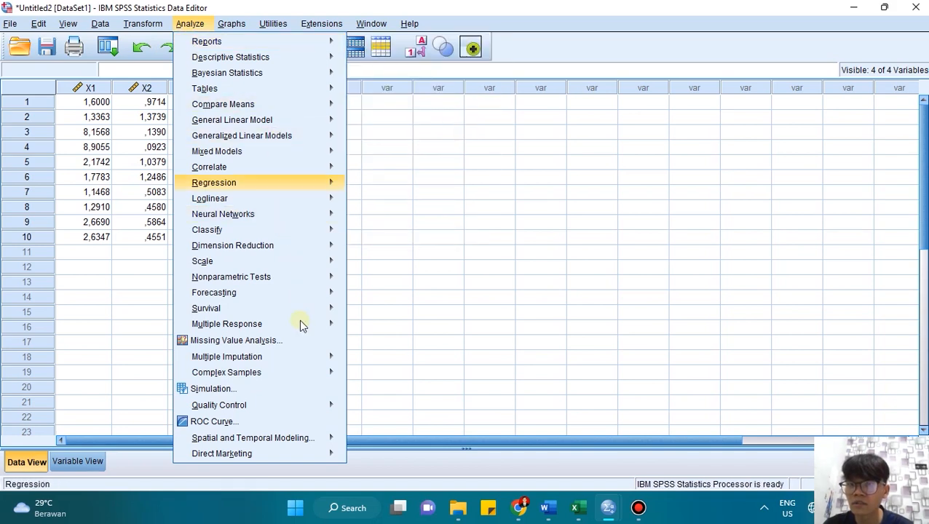
pyautogui.moveTo(305, 281)
pyautogui.moveTo(429, 334)
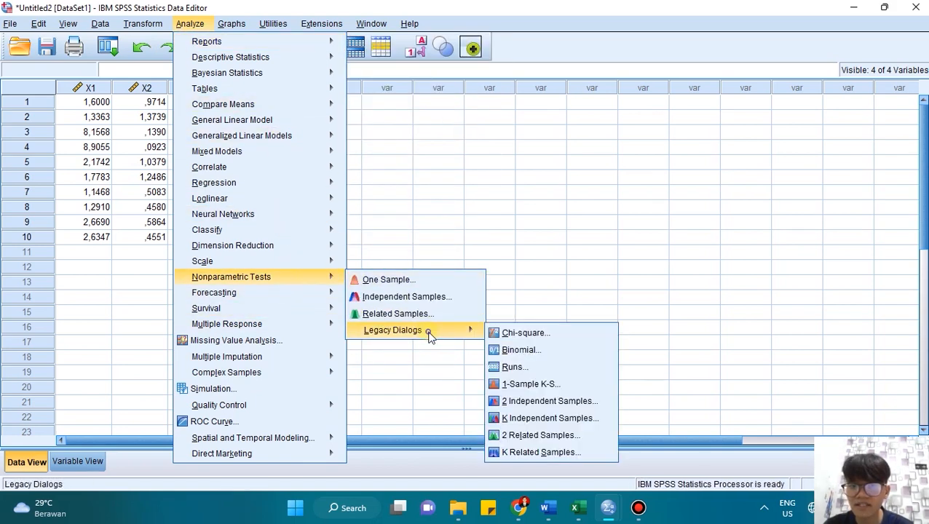
pyautogui.click(565, 393)
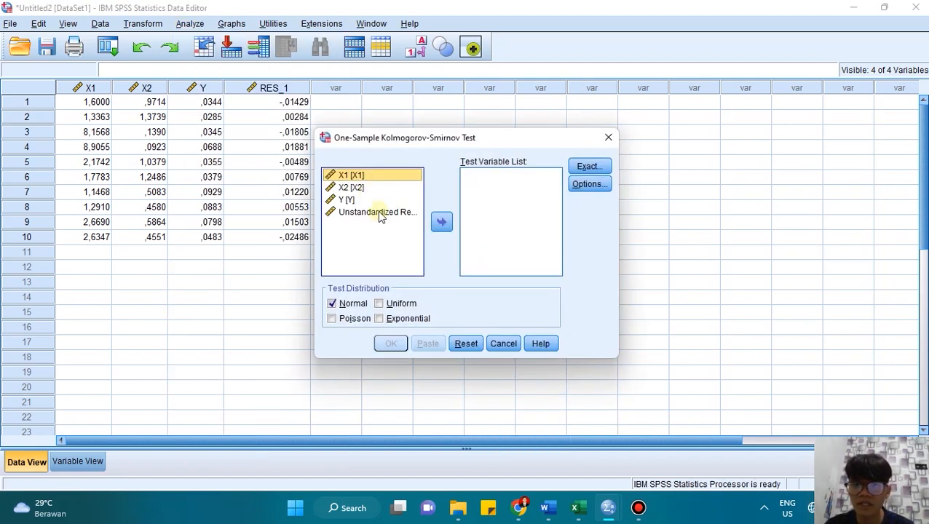
pyautogui.click(378, 212)
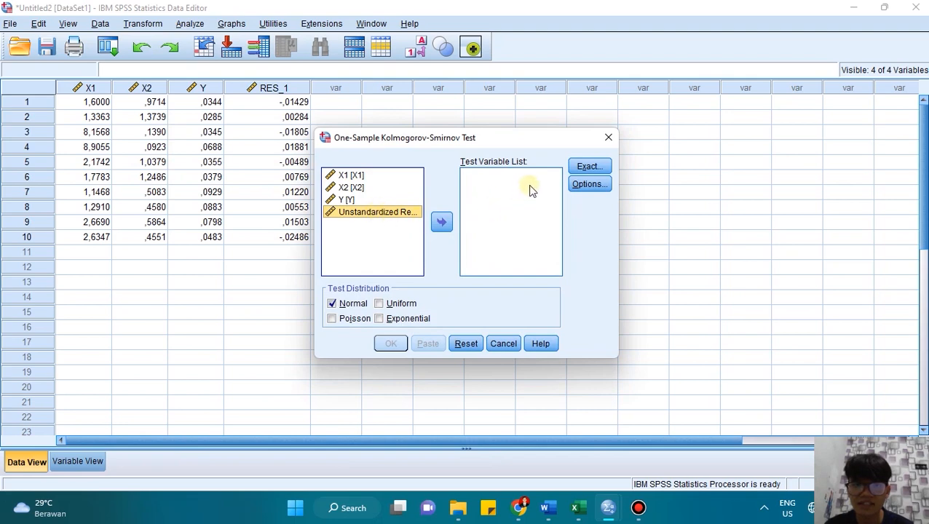
pyautogui.click(441, 222)
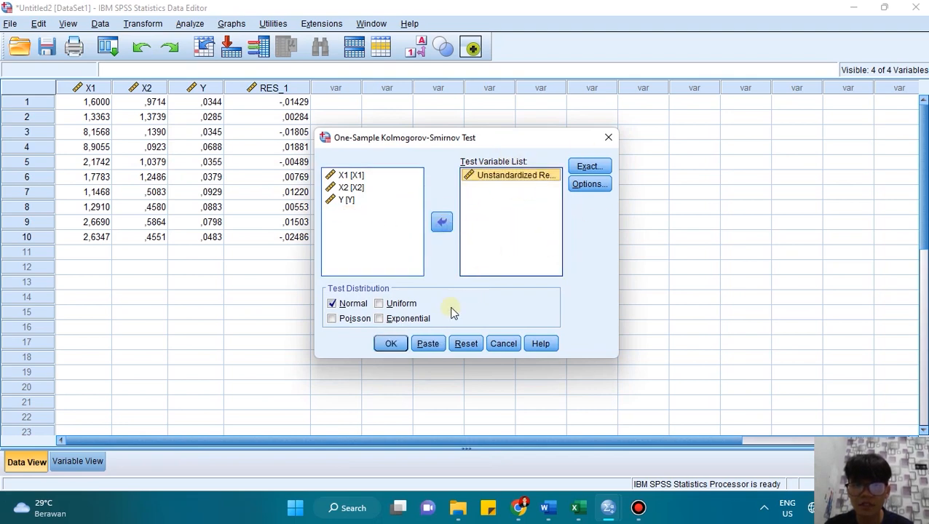
pyautogui.click(392, 344)
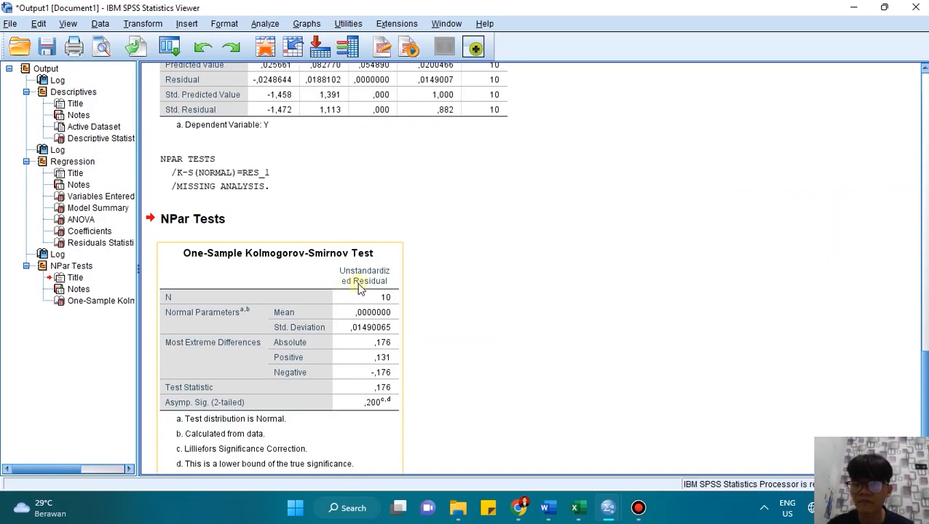
# Step: Compare the Asymp. Sig. (2-tailed) value of the Kolmogorov-Smirnov test with the Uji Normalitas criterion in the Word document
pyautogui.click(548, 508)
pyautogui.moveTo(324, 237); pyautogui.dragTo(351, 250)
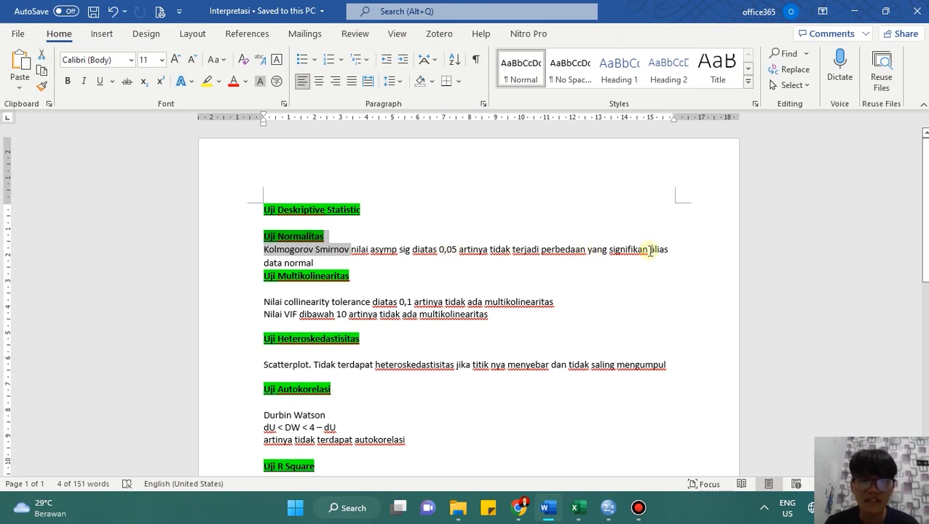
pyautogui.click(315, 263)
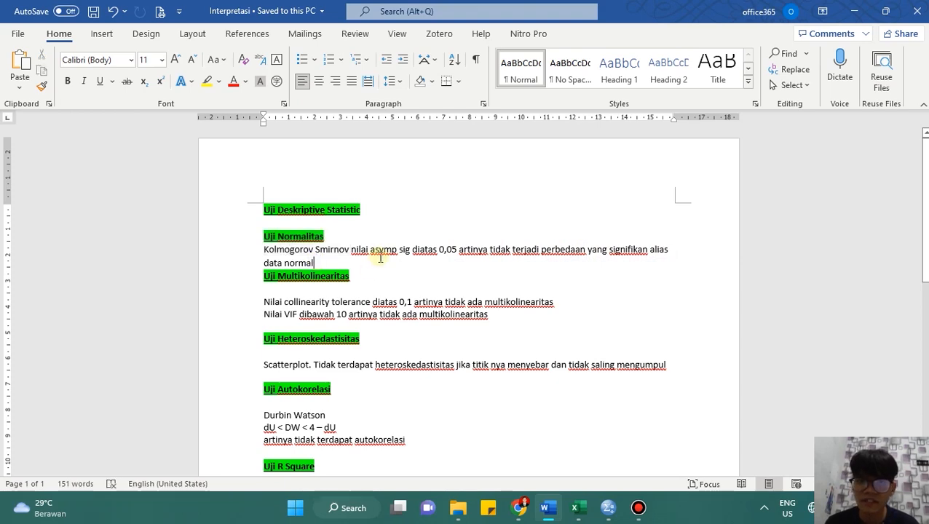
pyautogui.hotkey('alt', 'Tab')
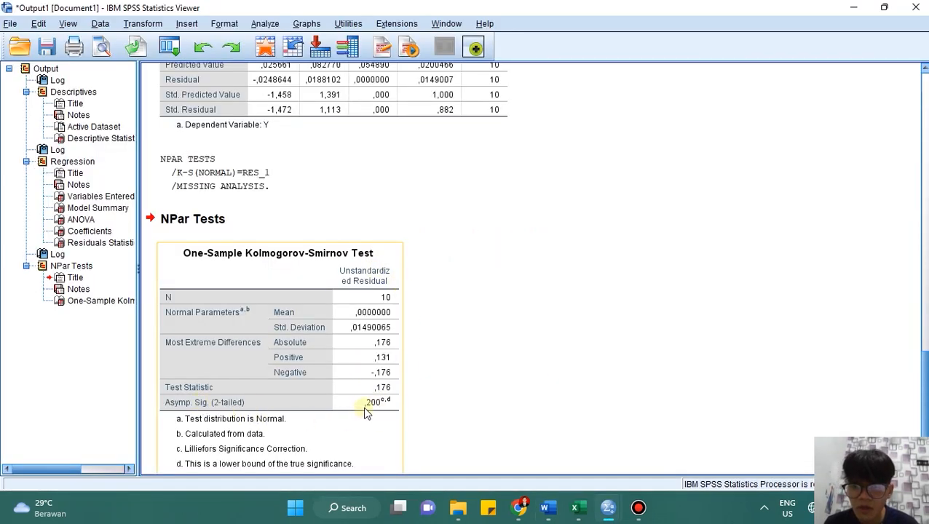
pyautogui.hotkey('alt', 'Tab')
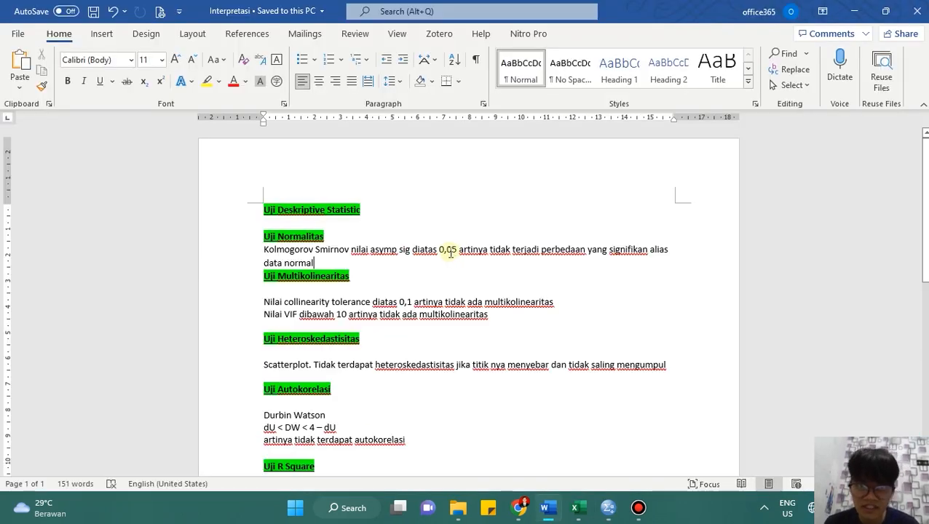
# Step: Recheck the One-Sample Kolmogorov-Smirnov output against the 0,05 significance threshold under Uji Normalitas in the Word document
pyautogui.click(453, 250)
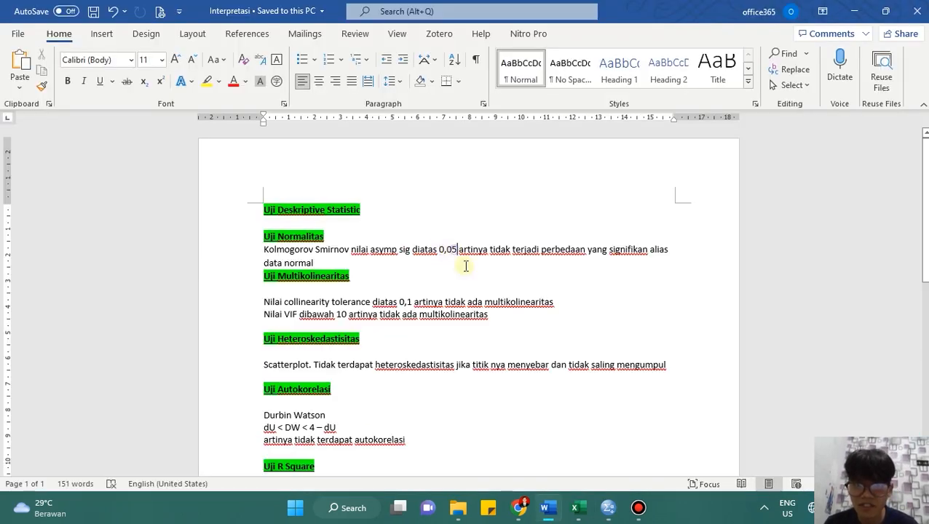
pyautogui.hotkey('alt', 'Tab')
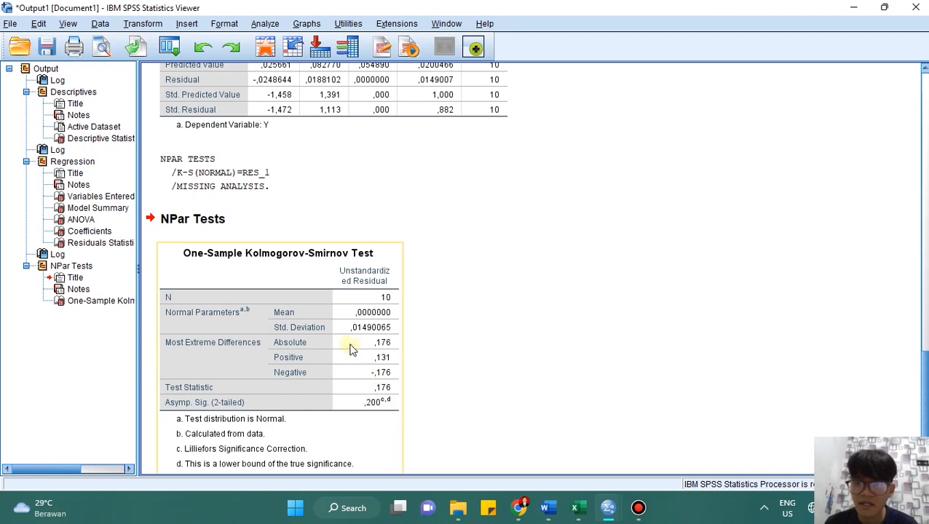
pyautogui.hotkey('alt', 'Tab')
pyautogui.moveTo(319, 265); pyautogui.dragTo(263, 264)
pyautogui.click(265, 238)
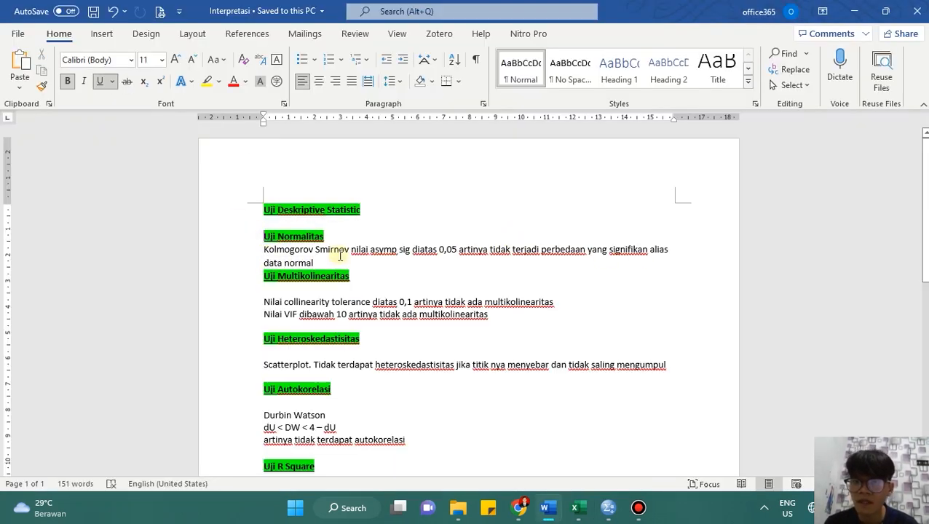
pyautogui.hotkey('alt', 'Tab')
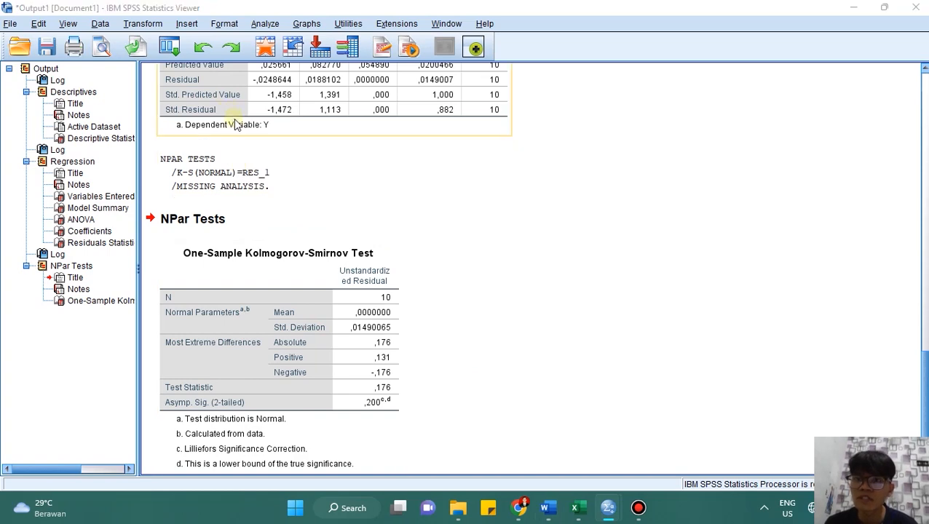
# Step: Read through the remaining test criteria in the Word document, from Uji Multikolinearitas to Uji Regresi Linear Berganda
pyautogui.hotkey('alt', 'Tab')
pyautogui.press('Tab')
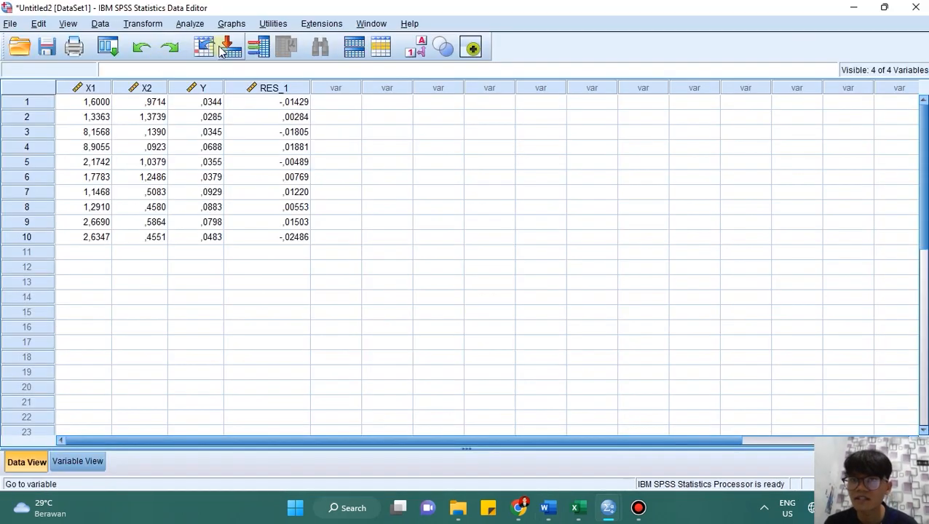
pyautogui.hotkey('alt', 'Tab')
pyautogui.hotkey('alt', 'Tab')
pyautogui.press('Tab')
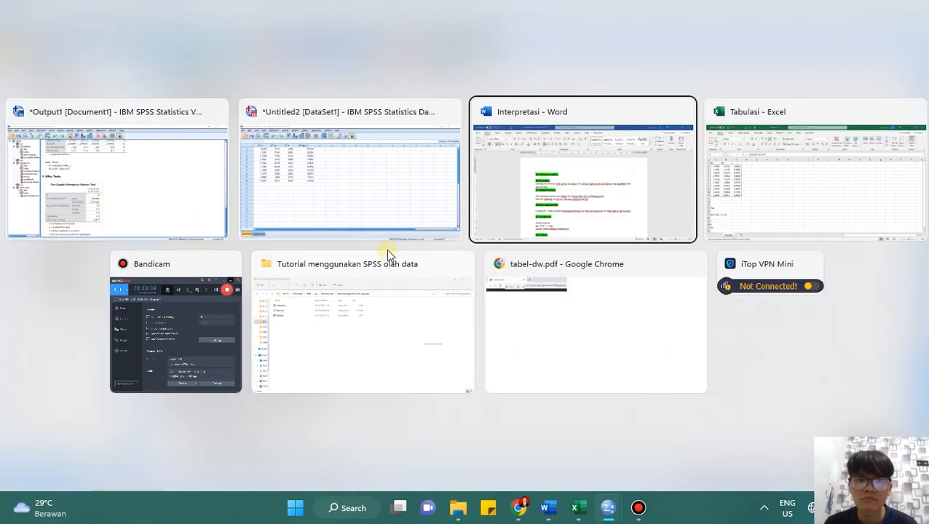
pyautogui.scroll(-1, 303, 252)
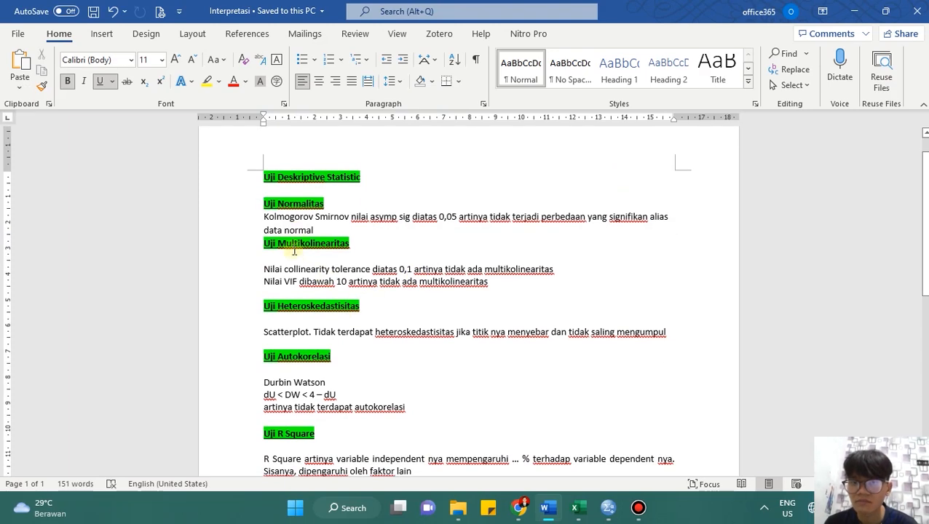
pyautogui.doubleClick(306, 244)
pyautogui.scroll(-2, 310, 321)
pyautogui.click(304, 289)
pyautogui.scroll(-3, 302, 366)
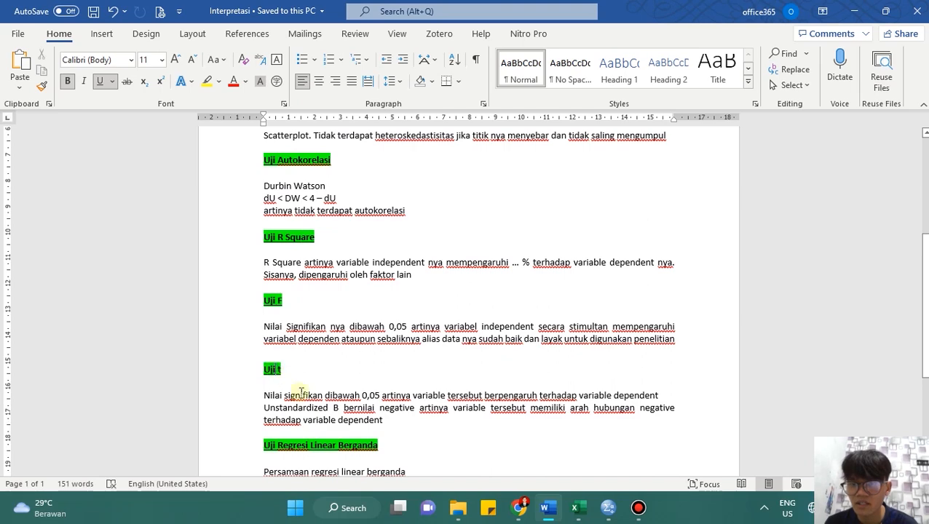
pyautogui.scroll(-1, 314, 424)
pyautogui.click(320, 340)
pyautogui.scroll(1, 387, 357)
pyautogui.scroll(5, 387, 357)
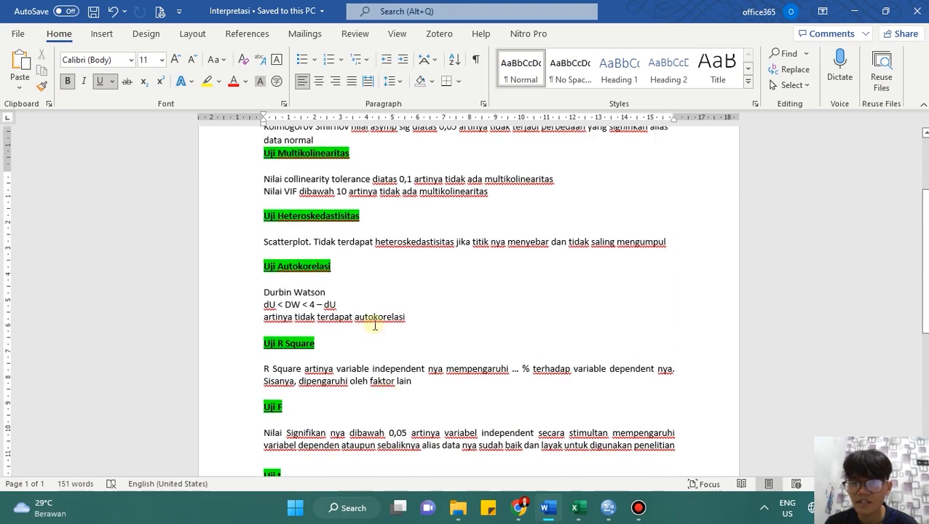
# Step: From the SPSS dataset, reopen the Linear Regression setup and add Collinearity diagnostics and Durbin-Watson to its statistics
pyautogui.hotkey('alt', 'Tab')
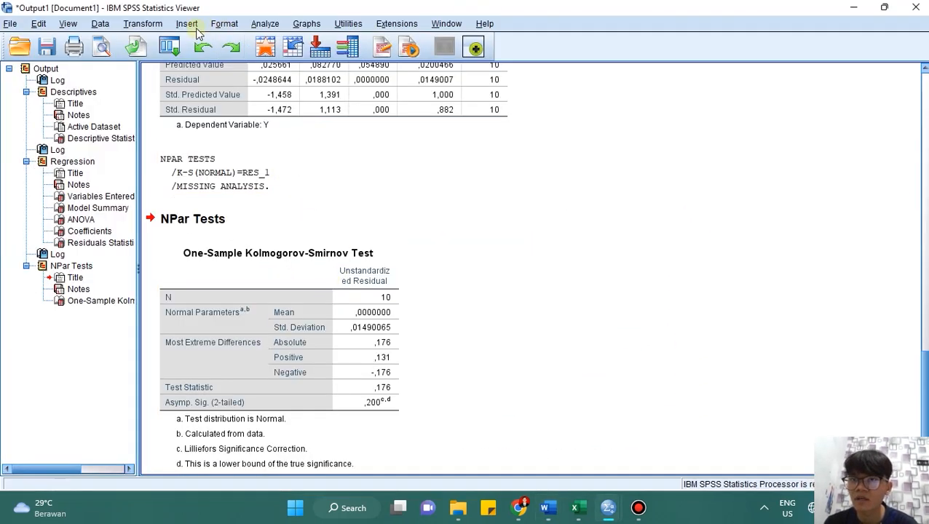
pyautogui.click(262, 28)
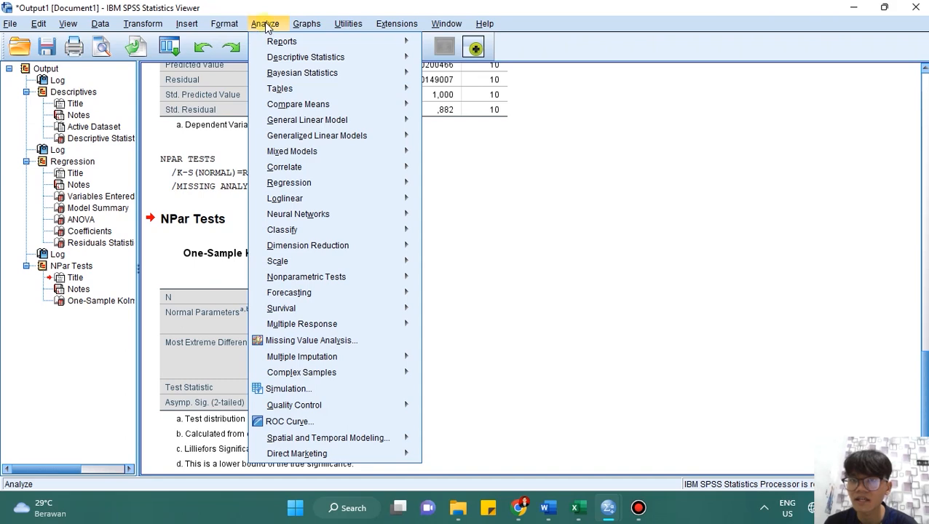
pyautogui.hotkey('alt', 'Tab')
pyautogui.hotkey('alt', 'Tab', 'Tab')
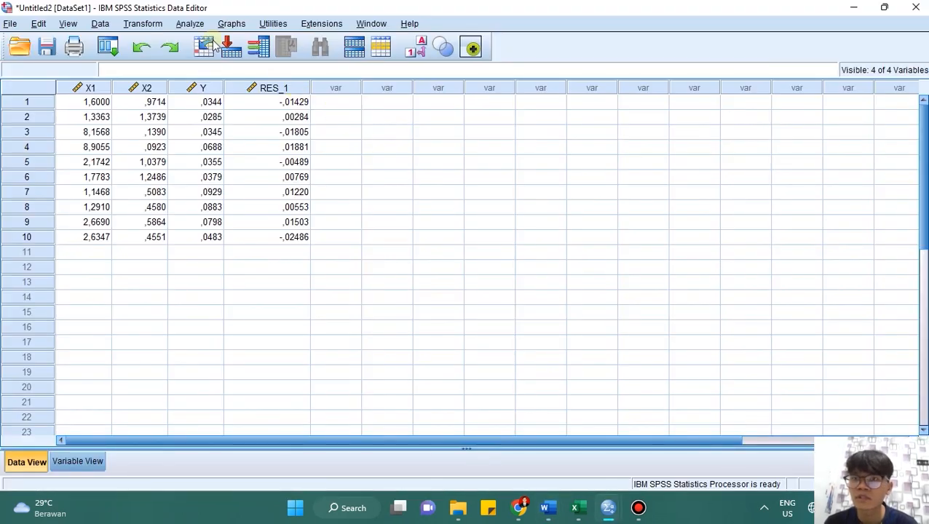
pyautogui.click(189, 23)
pyautogui.moveTo(251, 187)
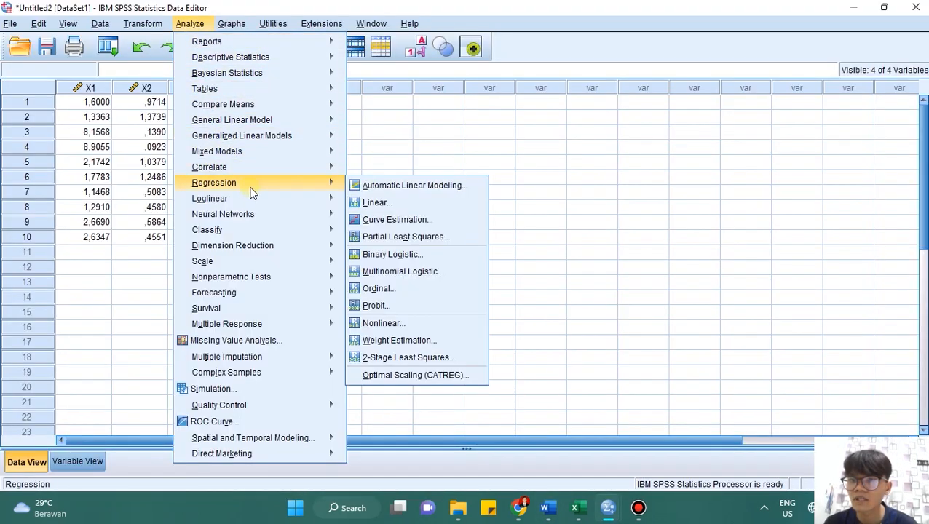
pyautogui.click(375, 204)
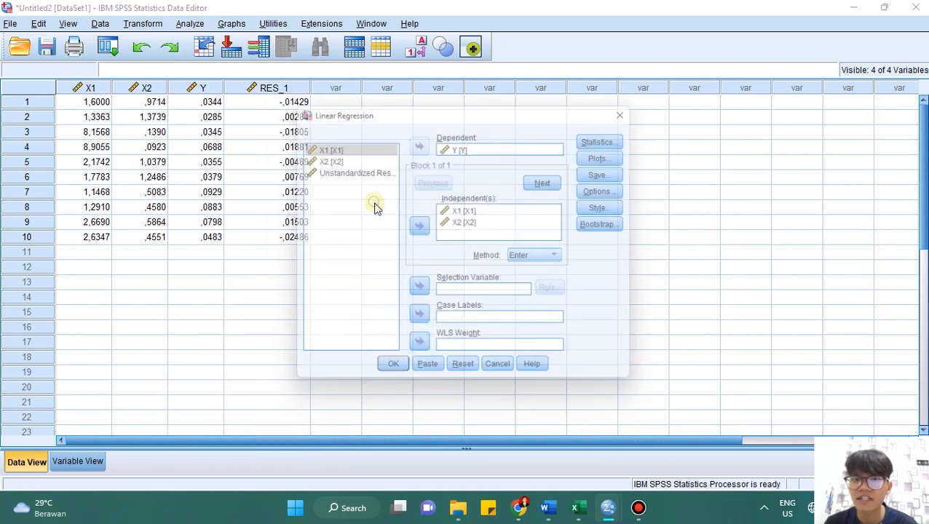
pyautogui.click(611, 137)
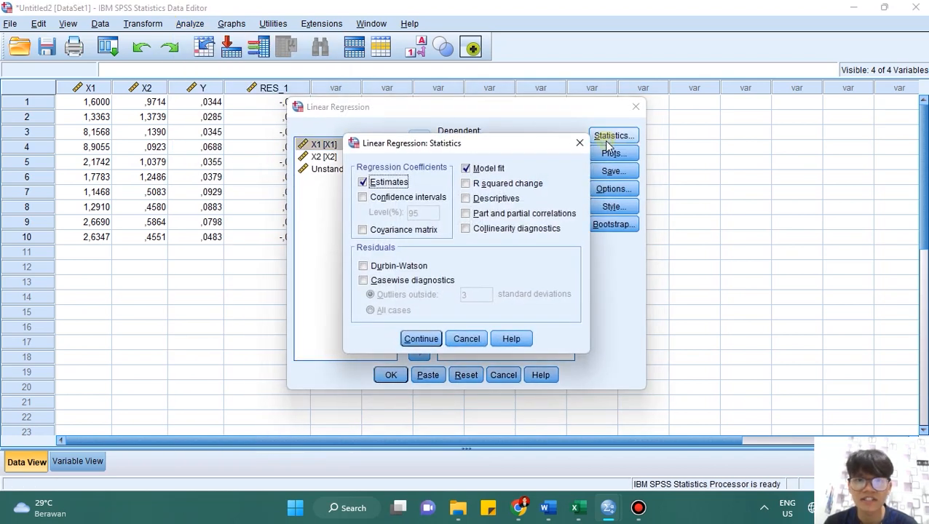
pyautogui.click(480, 232)
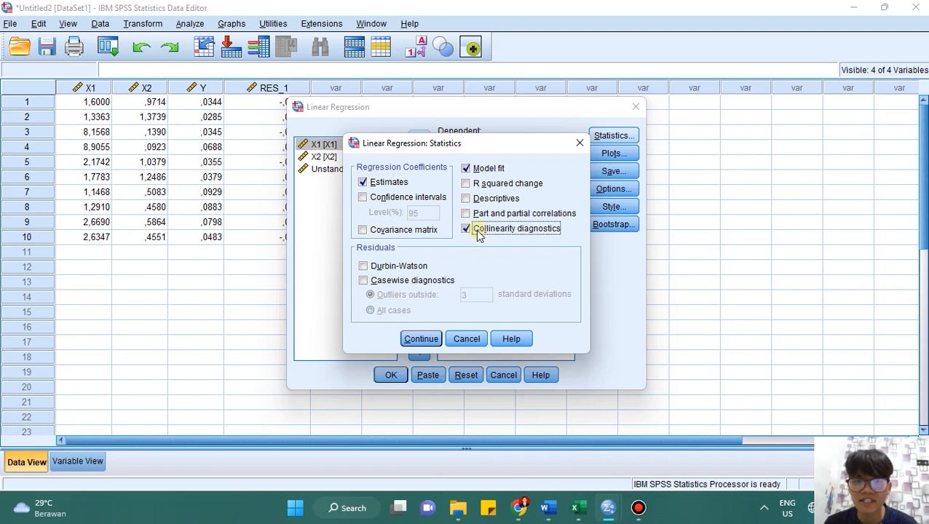
pyautogui.click(364, 268)
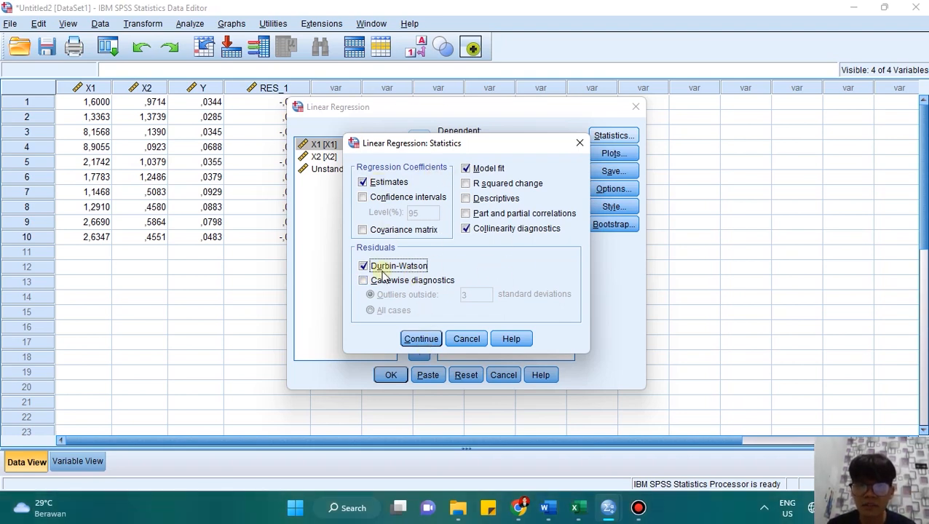
pyautogui.click(420, 340)
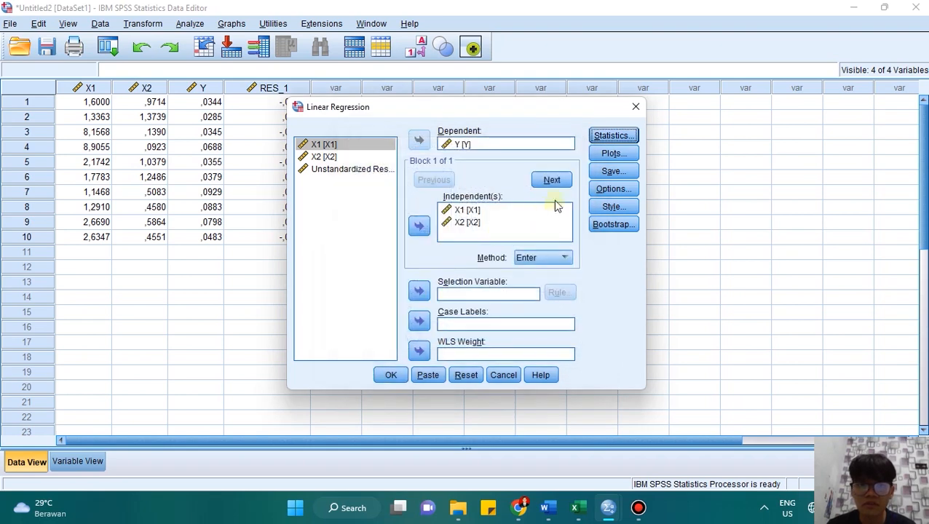
# Step: Set up a residual scatterplot with *SRESID as Y and *ZPRED as X, and include a normal probability plot
pyautogui.click(620, 156)
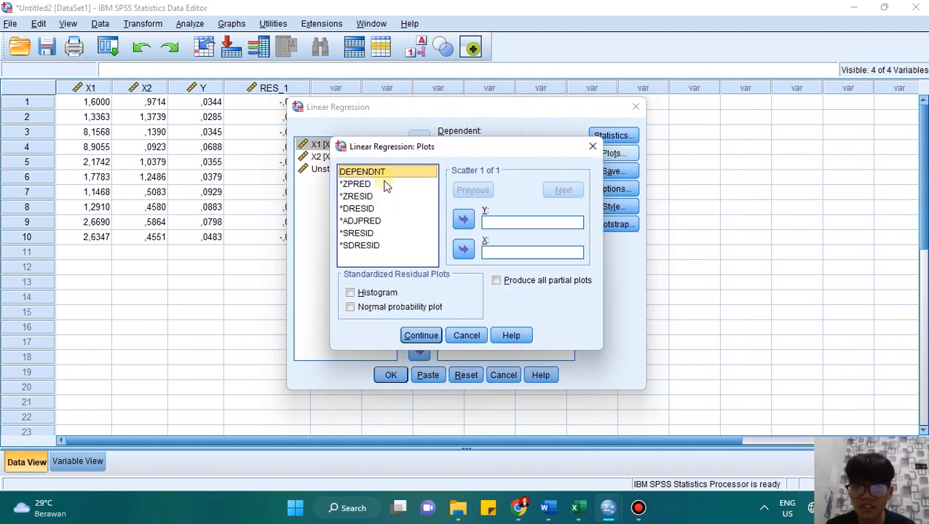
pyautogui.click(364, 233)
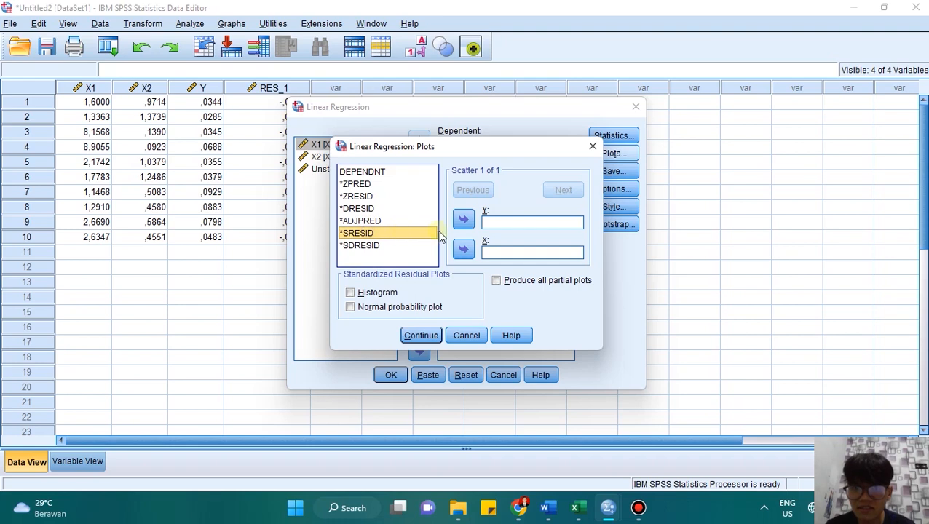
pyautogui.click(462, 220)
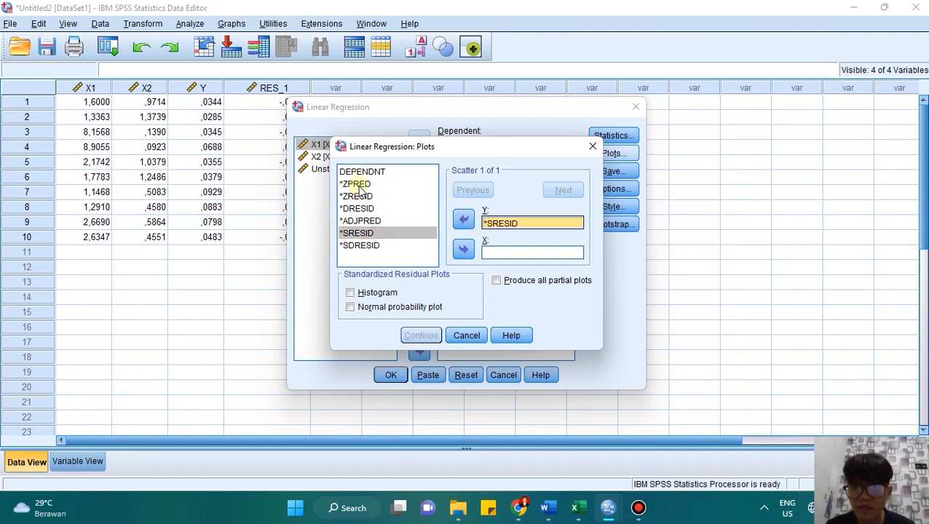
pyautogui.click(354, 184)
pyautogui.click(464, 252)
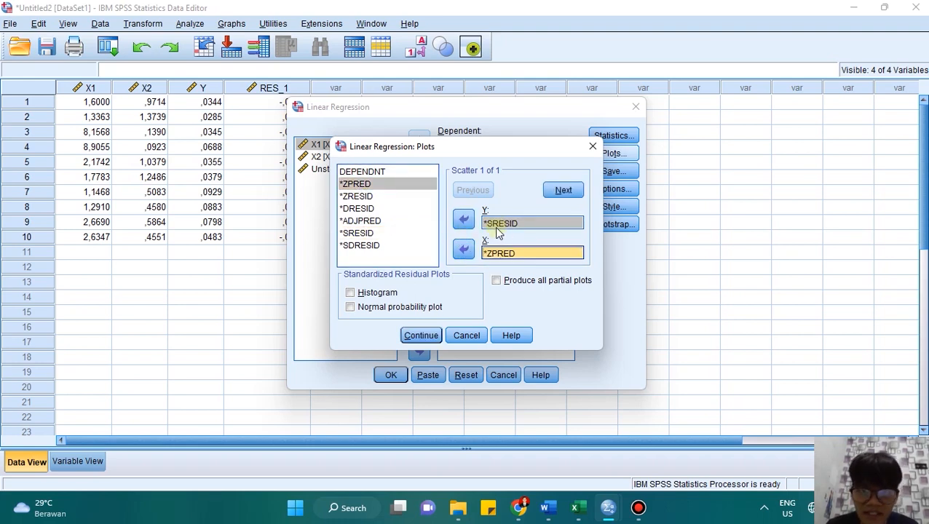
pyautogui.click(357, 308)
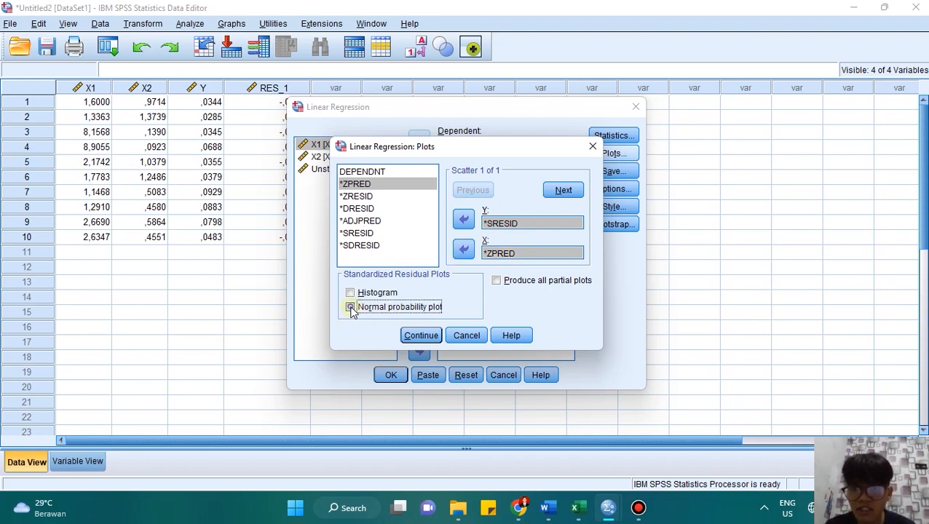
pyautogui.click(422, 335)
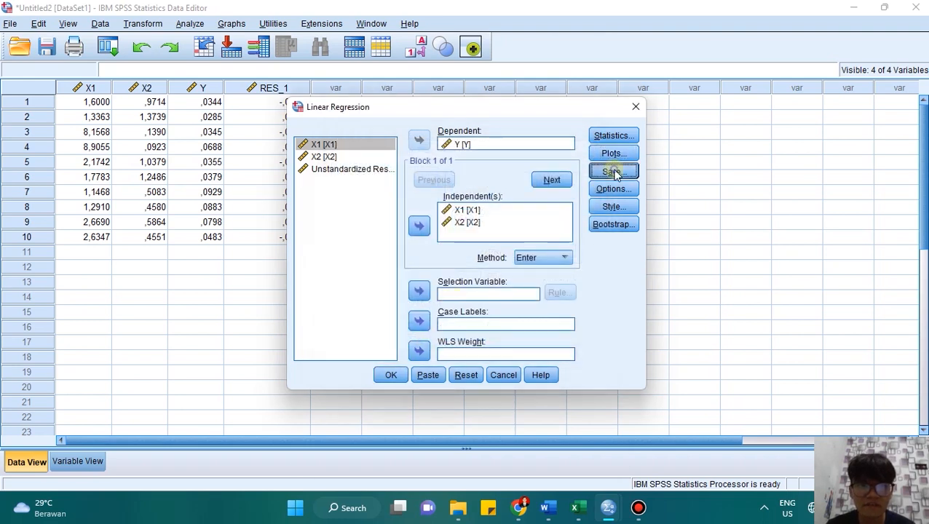
# Step: Keep unstandardized residuals selected for saving and run the regression
pyautogui.click(613, 171)
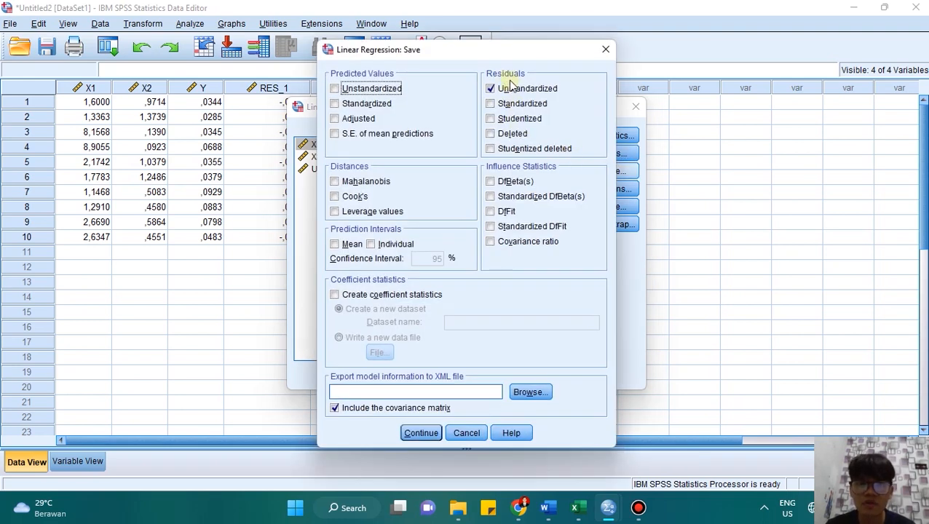
pyautogui.click(421, 433)
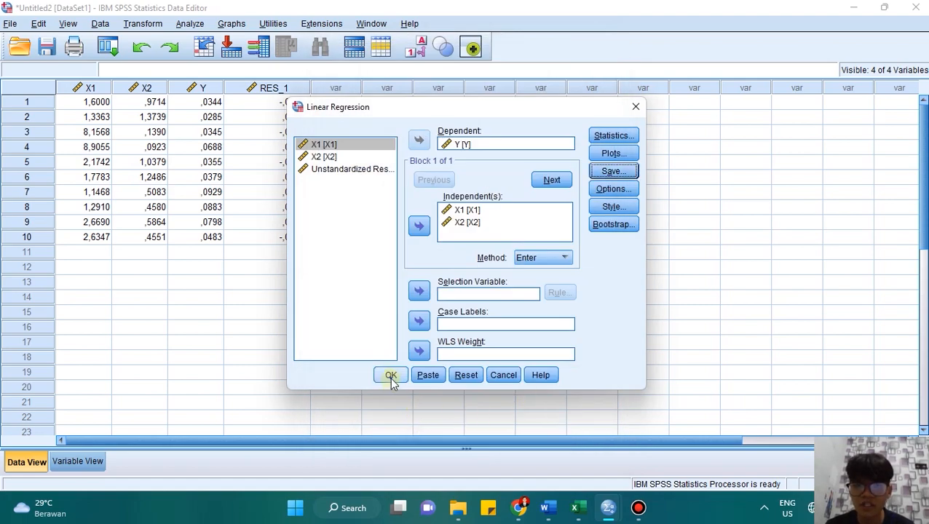
pyautogui.click(391, 377)
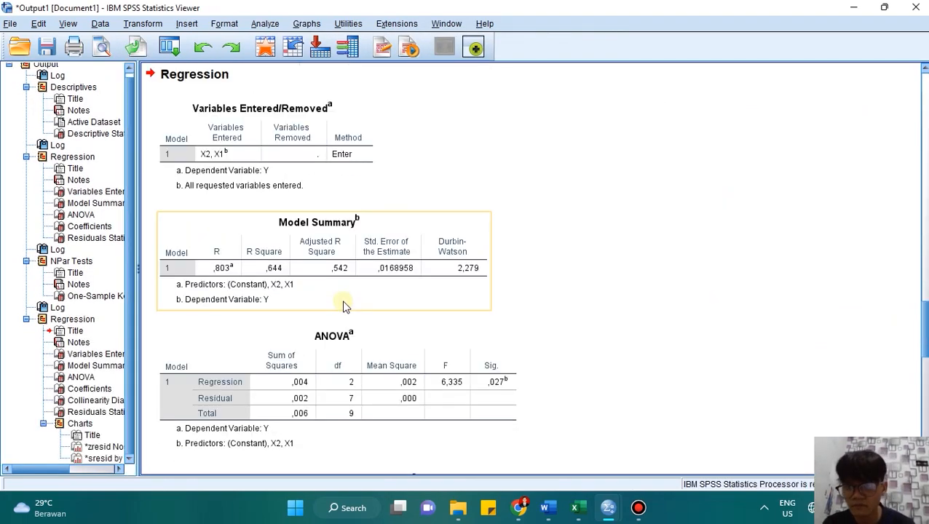
# Step: Find the Uji Multikolinearitas section in the Word document and locate the matching Coefficients table in the new regression output
pyautogui.scroll(10, 419, 316)
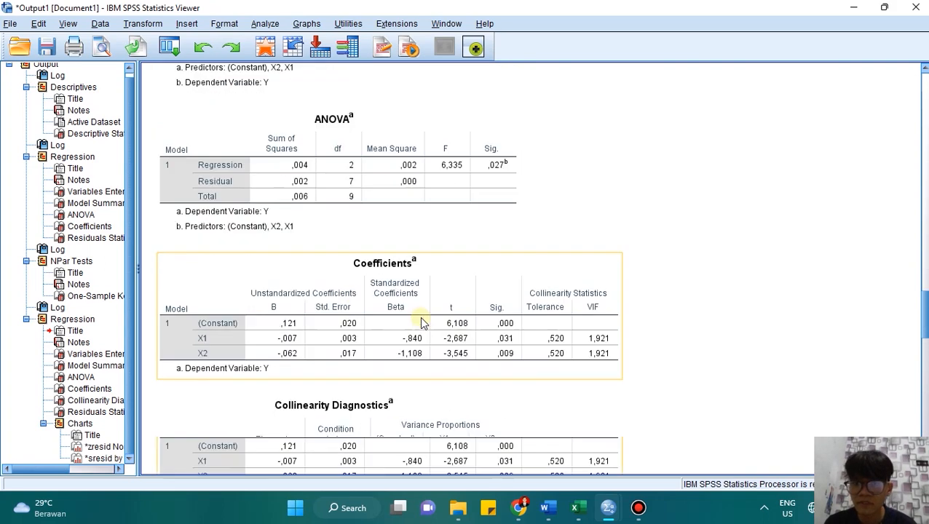
pyautogui.hotkey('alt', 'Tab')
pyautogui.hotkey('alt', 'Tab')
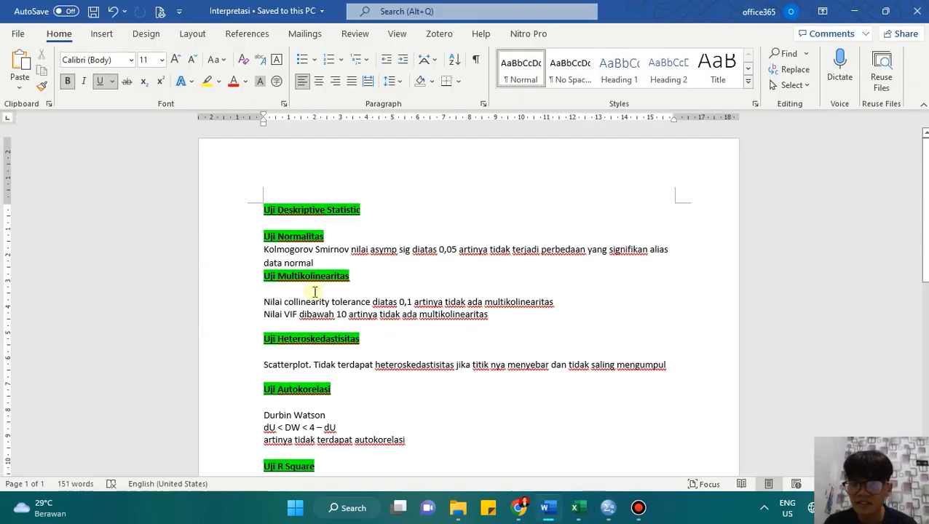
pyautogui.tripleClick(276, 276)
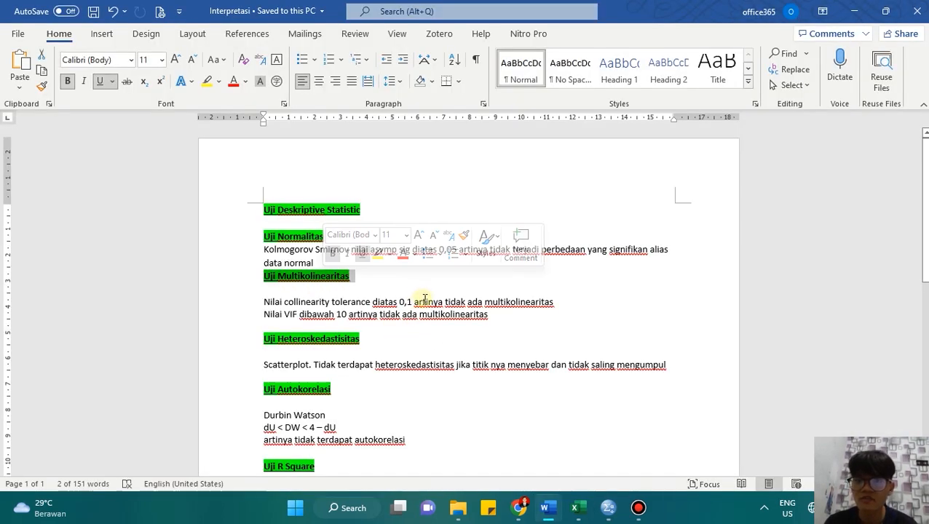
pyautogui.hotkey('alt', 'Tab')
pyautogui.scroll(-3, 407, 311)
pyautogui.click(462, 270)
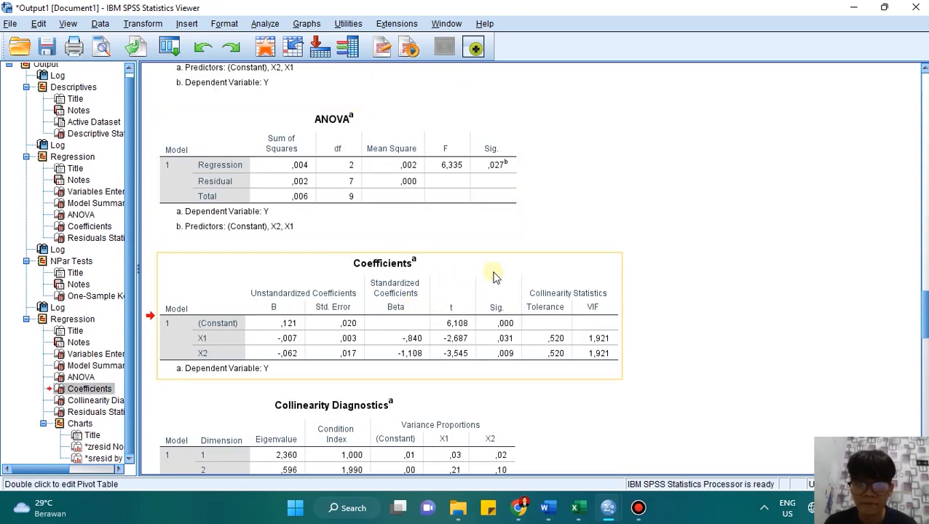
# Step: Read the tolerance above 0,1 and VIF below 10 criteria in Word and check them against the Collinearity Statistics in SPSS
pyautogui.hotkey('alt', 'Tab')
pyautogui.moveTo(271, 297); pyautogui.dragTo(329, 301)
pyautogui.click(351, 301)
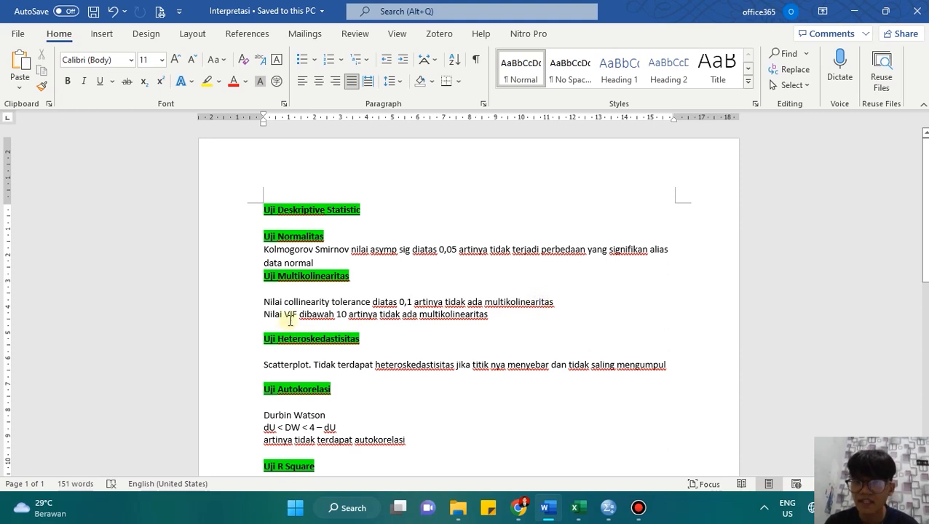
pyautogui.click(344, 313)
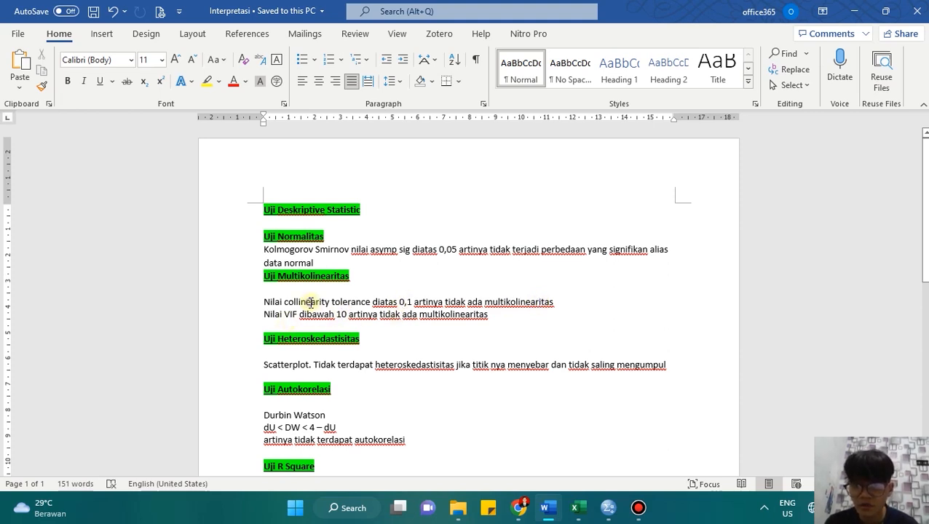
pyautogui.moveTo(311, 302); pyautogui.dragTo(325, 302)
pyautogui.click(408, 301)
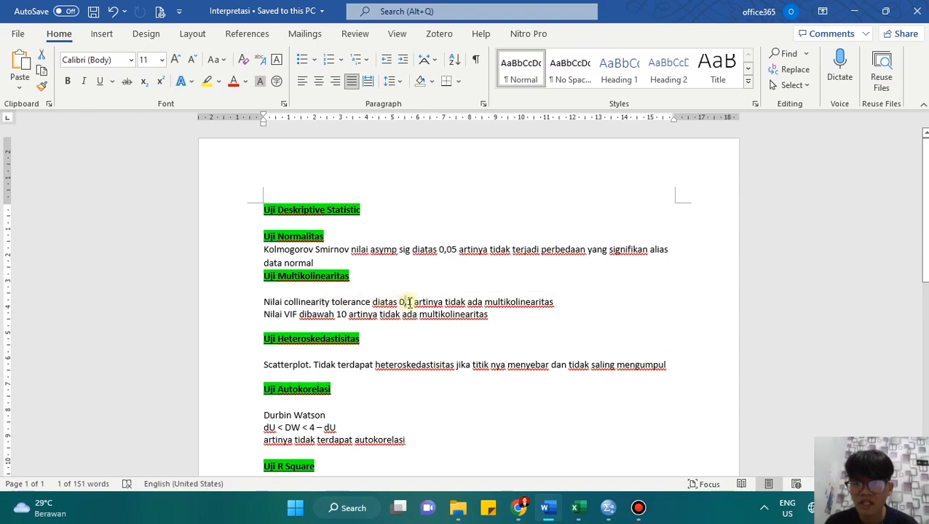
pyautogui.hotkey('alt', 'Tab')
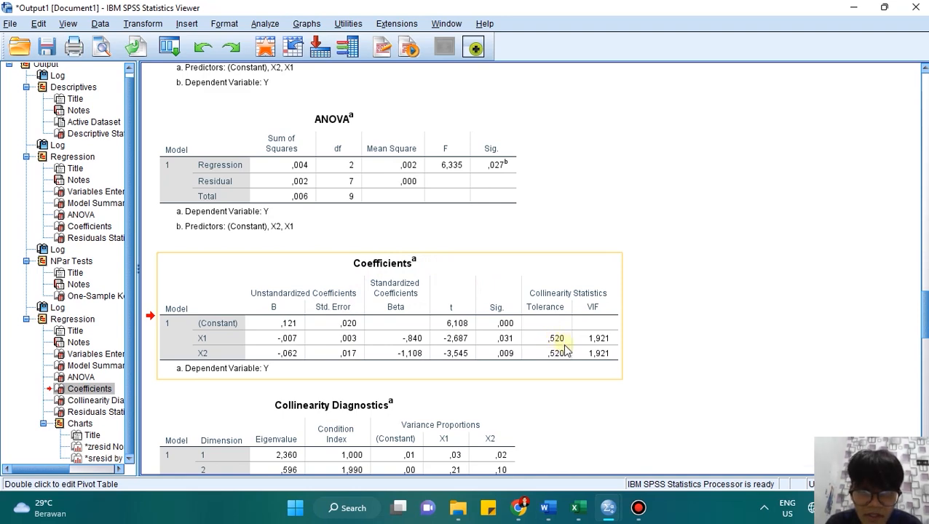
# Step: Compare the tolerance and VIF of X1 and X2 in the SPSS Coefficients table with the thresholds in the Word document
pyautogui.hotkey('alt', 'Tab')
pyautogui.hotkey('alt', 'Tab')
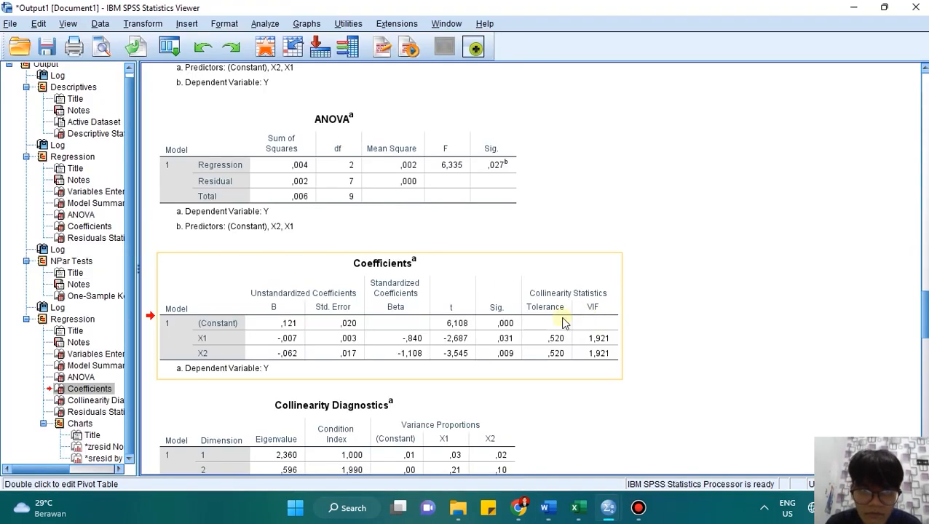
pyautogui.hotkey('alt', 'Tab')
pyautogui.hotkey('alt', 'Tab')
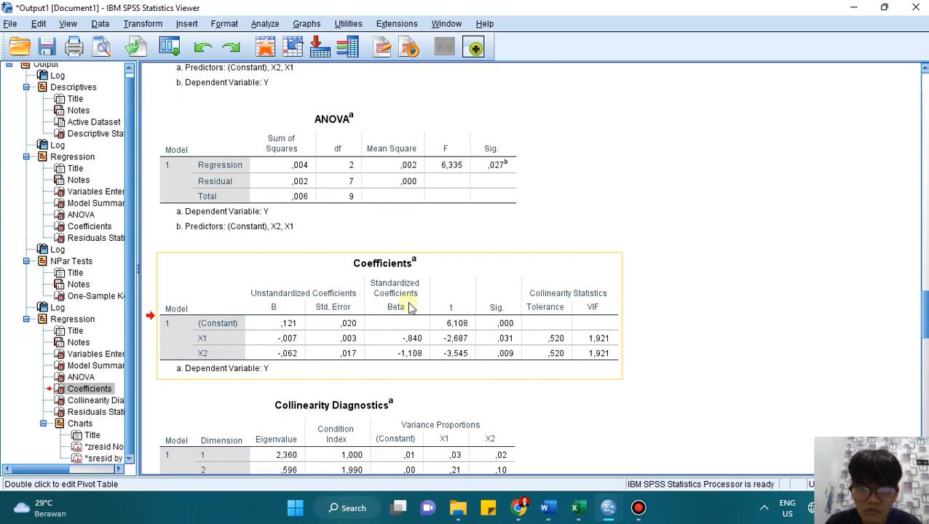
pyautogui.hotkey('alt', 'Tab')
pyautogui.moveTo(485, 302); pyautogui.dragTo(536, 302)
pyautogui.moveTo(286, 313); pyautogui.dragTo(347, 315)
pyautogui.hotkey('alt', 'Tab')
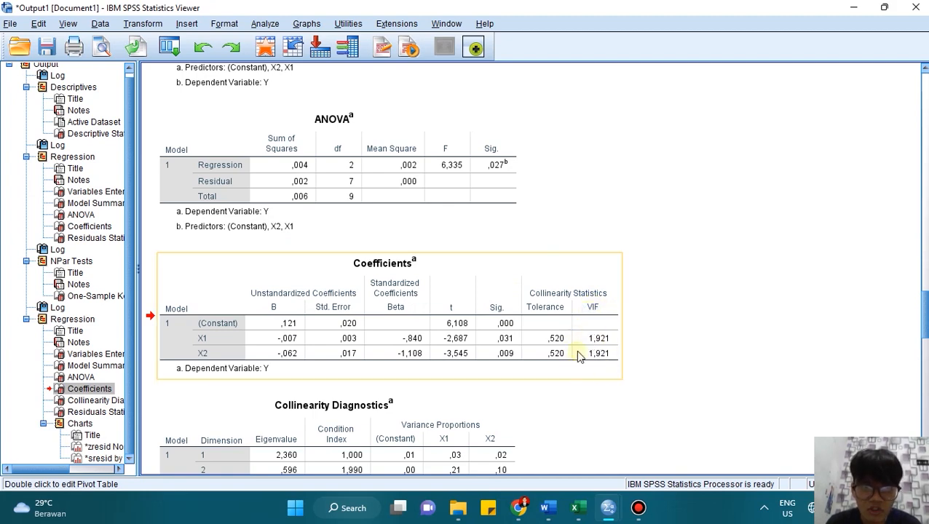
# Step: Review the Uji Multikolinearitas interpretation in Word, including its no-multicollinearity conclusion, and return to the SPSS output
pyautogui.hotkey('alt', 'Tab')
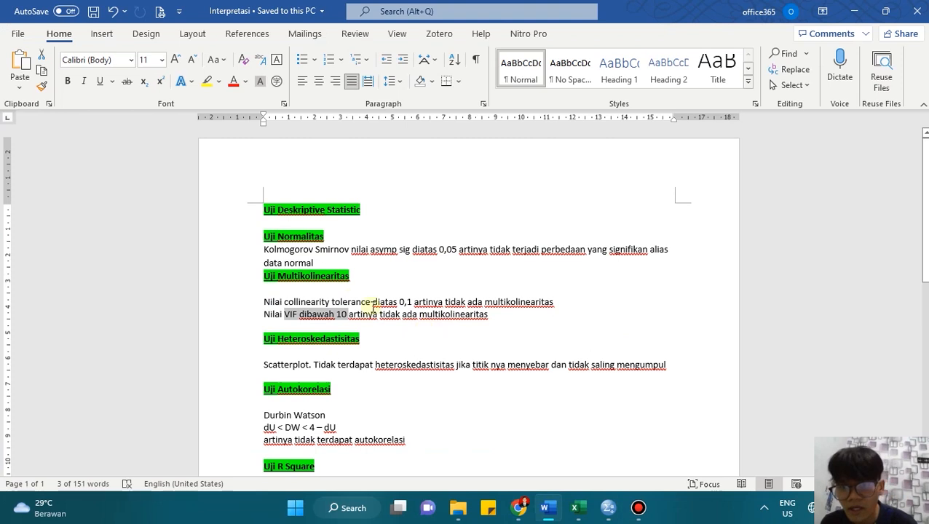
pyautogui.moveTo(286, 278); pyautogui.dragTo(339, 278)
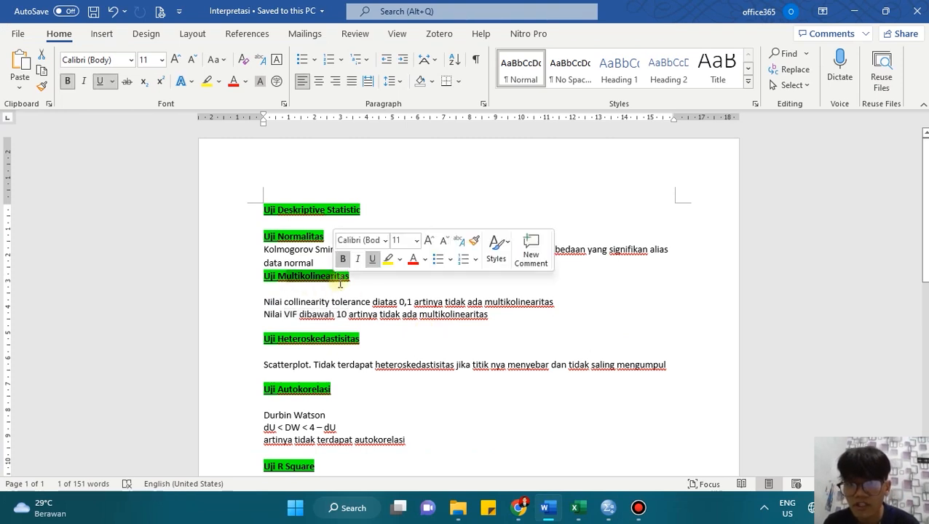
pyautogui.click(362, 278)
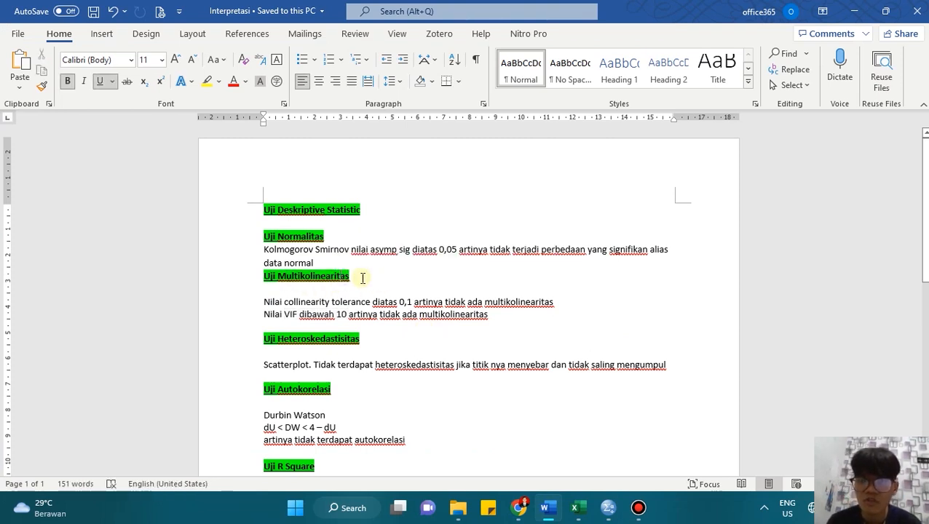
pyautogui.click(466, 302)
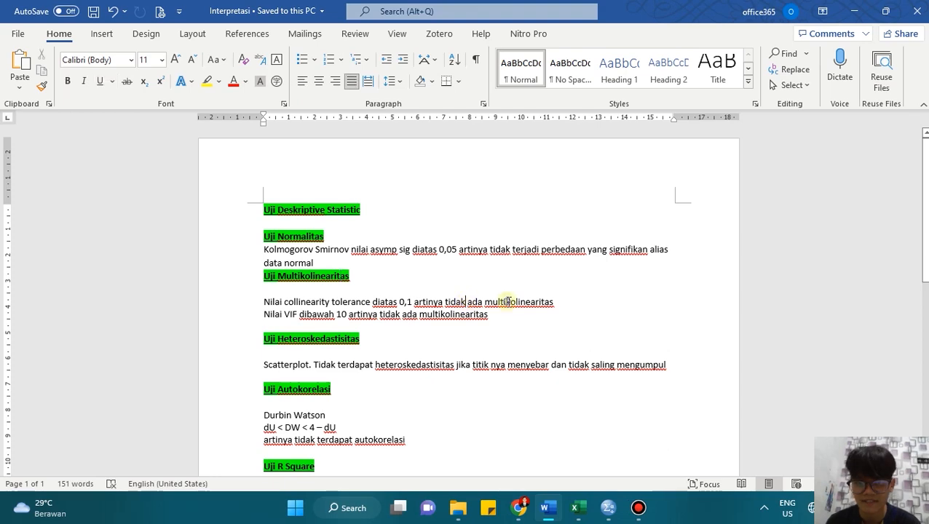
pyautogui.hotkey('alt', 'Tab')
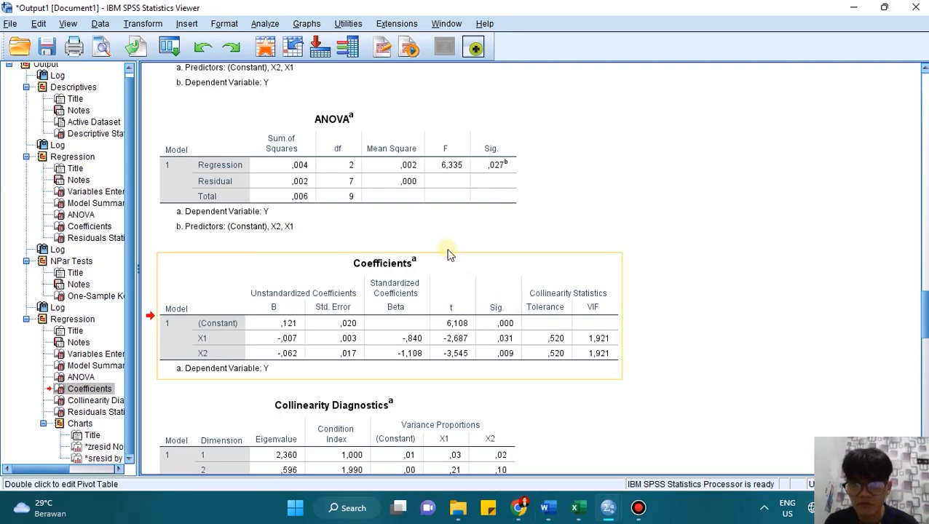
# Step: Find the Uji Heteroskedastisitas section in Word and locate the residual Scatterplot in the SPSS output
pyautogui.hotkey('alt', 'Tab')
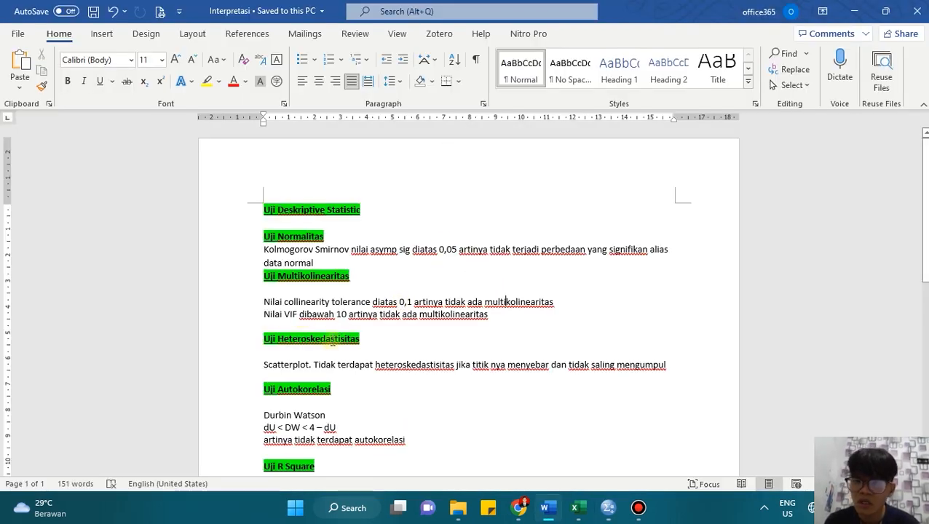
pyautogui.doubleClick(273, 339)
pyautogui.moveTo(266, 364); pyautogui.dragTo(310, 365)
pyautogui.hotkey('alt', 'Tab')
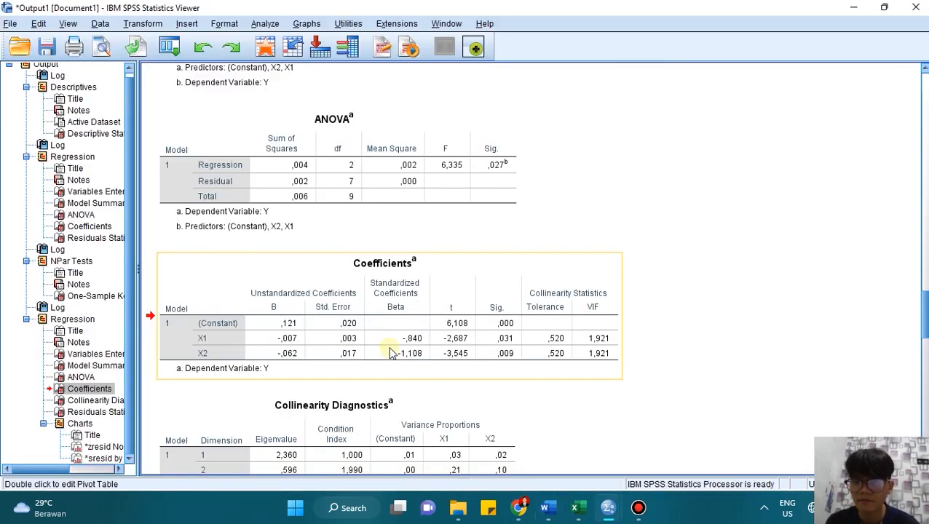
pyautogui.scroll(-5, 439, 318)
pyautogui.scroll(-5, 422, 314)
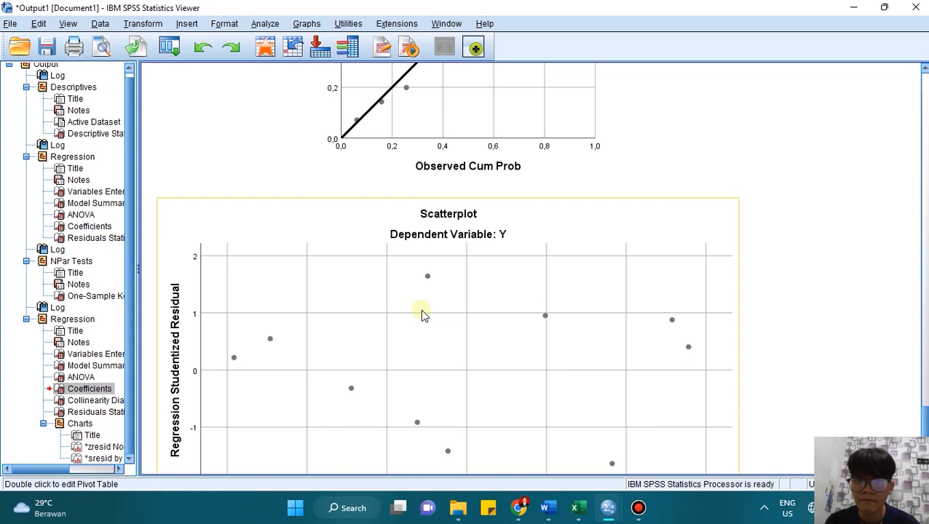
pyautogui.click(412, 125)
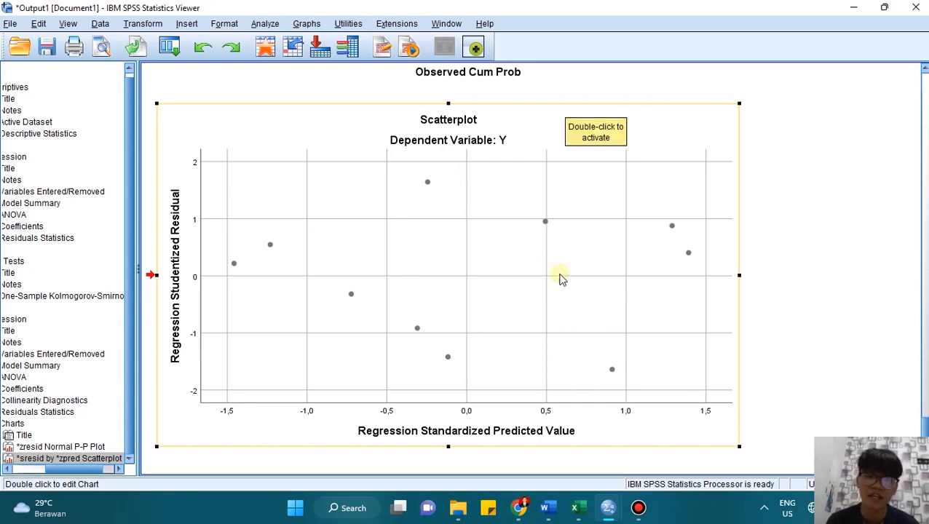
# Step: Read the Word criterion on spread-out, non-clustered points and check it against the SPSS scatterplot
pyautogui.hotkey('alt', 'Tab')
pyautogui.moveTo(315, 364); pyautogui.dragTo(397, 367)
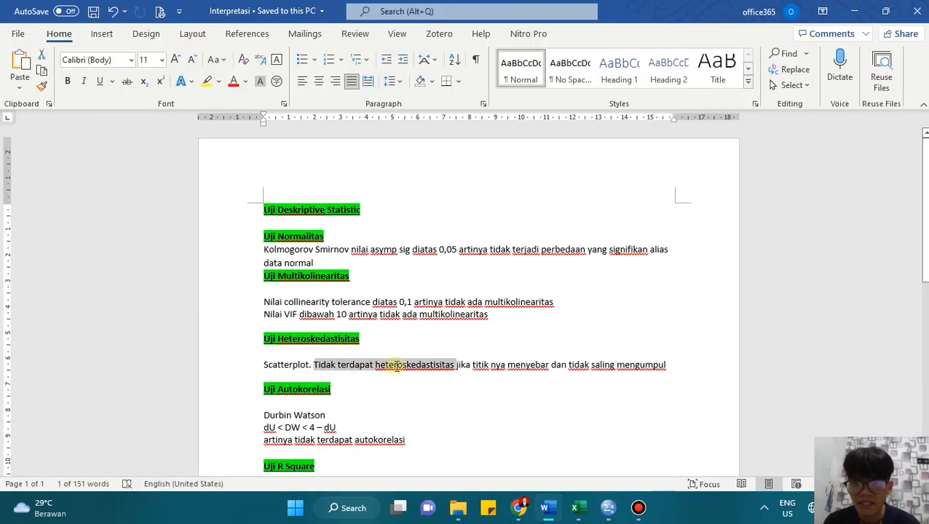
pyautogui.click(489, 366)
pyautogui.click(560, 363)
pyautogui.hotkey('alt', 'Tab')
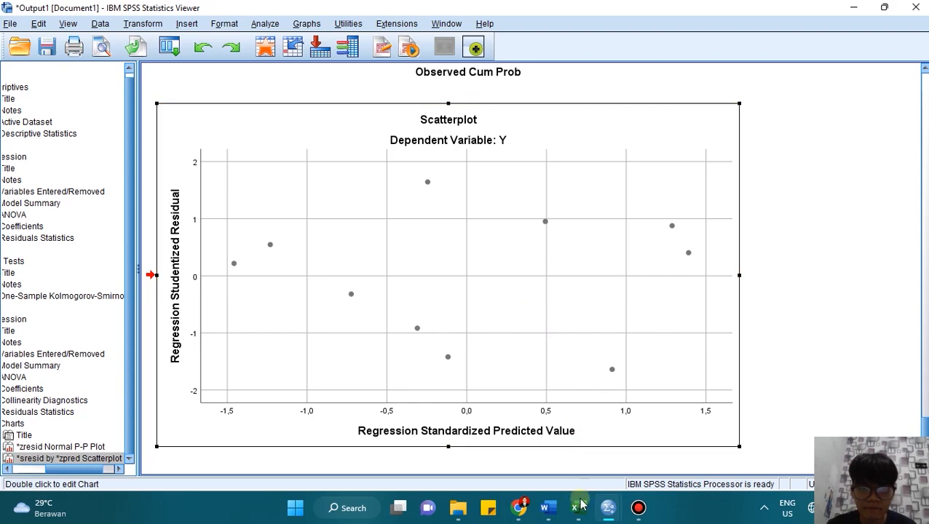
# Step: Return to the Word document and examine the Durbin Watson criterion under Uji Autokorelasi
pyautogui.click(555, 514)
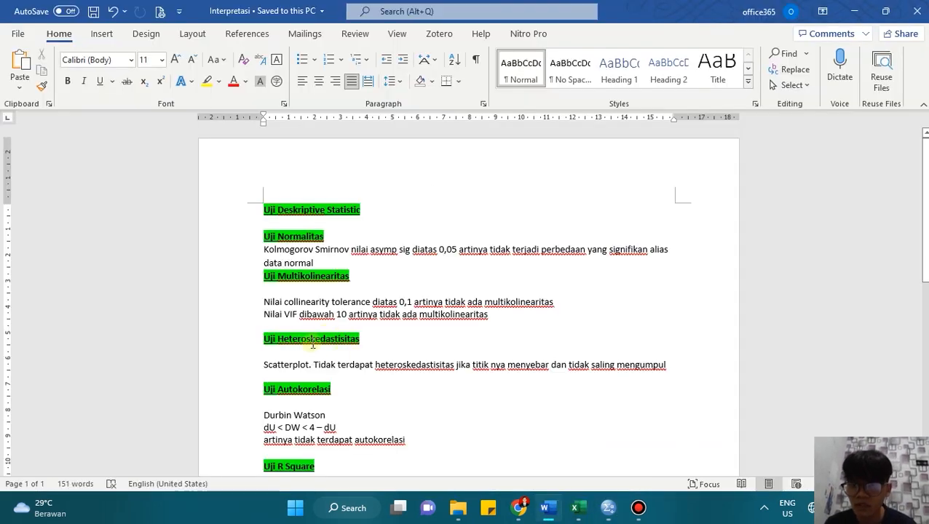
pyautogui.moveTo(296, 339); pyautogui.dragTo(332, 338)
pyautogui.click(352, 340)
pyautogui.scroll(-3, 374, 356)
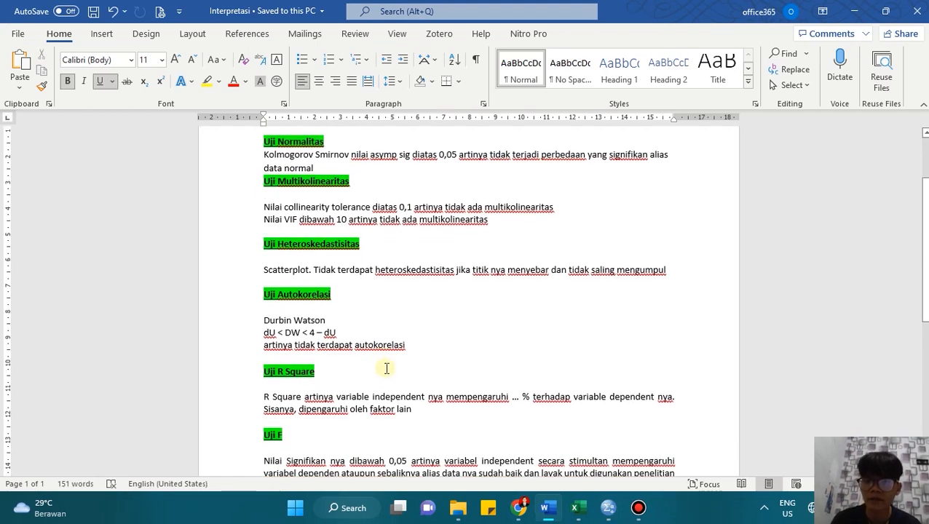
pyautogui.moveTo(268, 291); pyautogui.dragTo(331, 291)
pyautogui.click(366, 304)
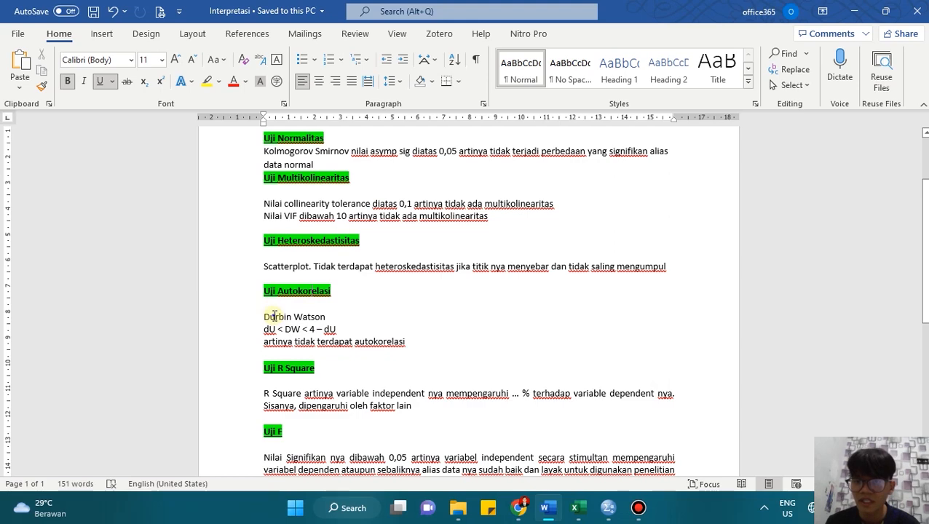
pyautogui.moveTo(273, 316); pyautogui.dragTo(328, 318)
# Step: Locate the Durbin-Watson statistic in the Model Summary table of the latest SPSS regression output
pyautogui.hotkey('alt', 'Tab')
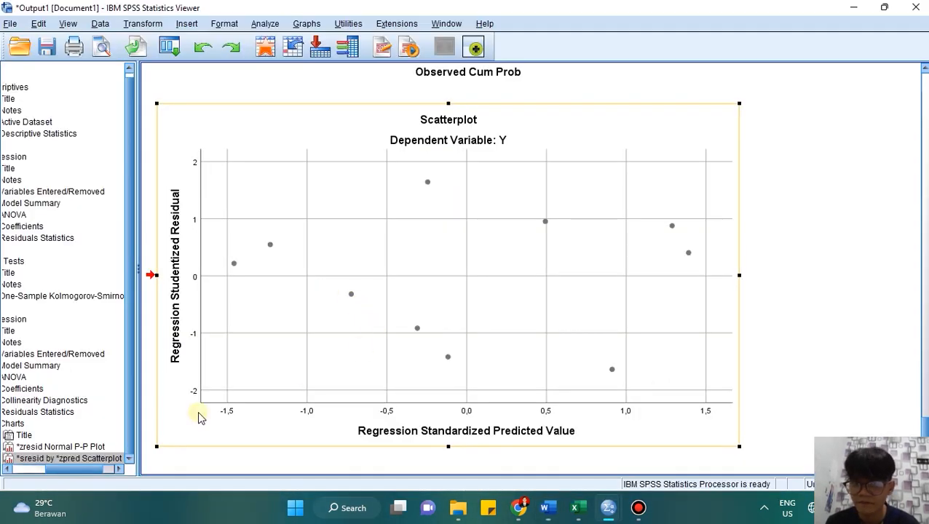
pyautogui.moveTo(100, 469); pyautogui.dragTo(81, 470)
pyautogui.scroll(3, 343, 313)
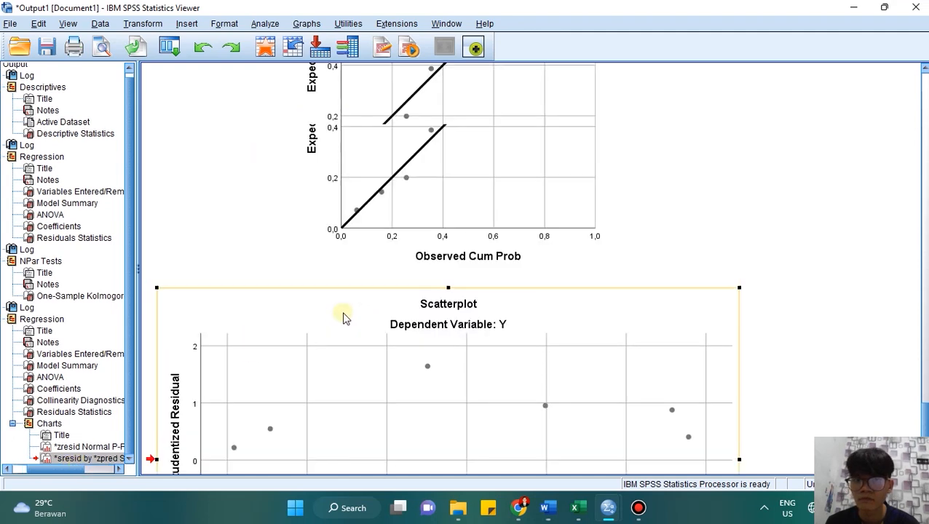
pyautogui.scroll(15, 343, 318)
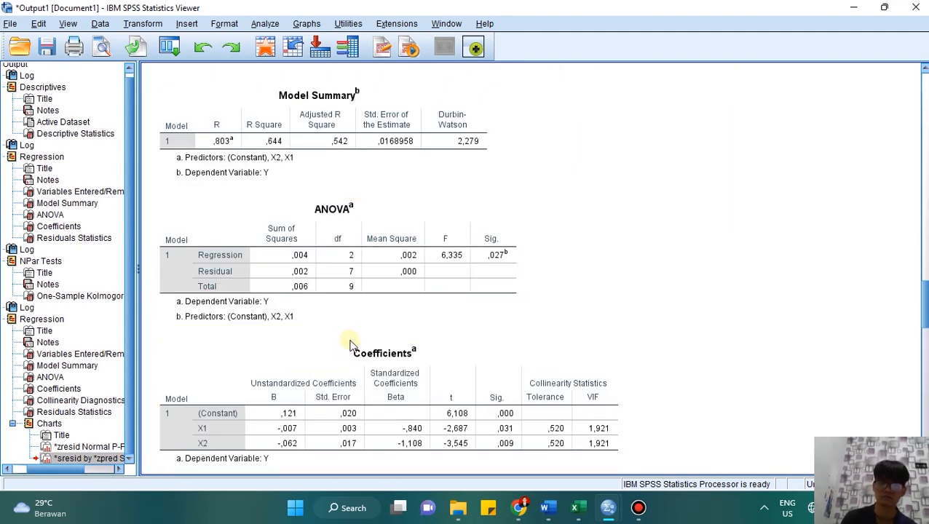
pyautogui.scroll(3, 350, 343)
pyautogui.click(262, 223)
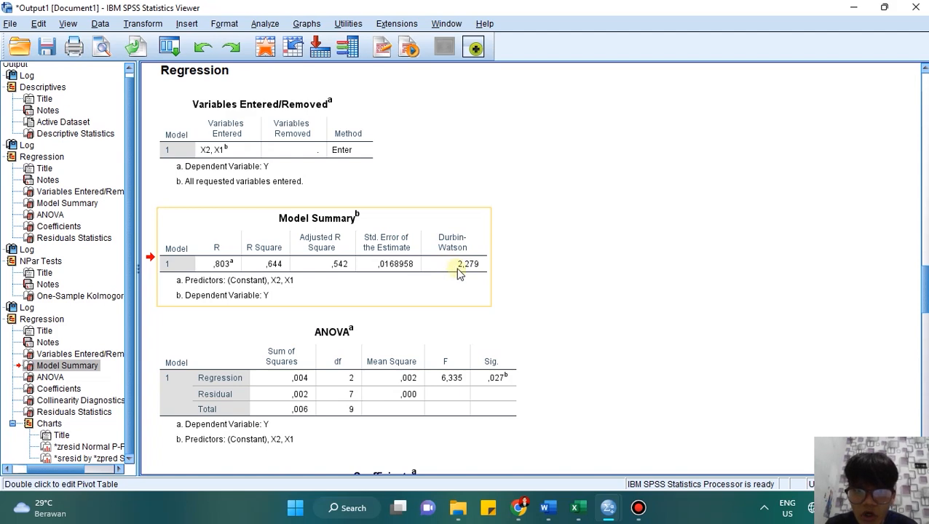
# Step: Switch to the Tabulasi worksheet in Excel and enter 2,279 in cell B15 as the DW value
pyautogui.click(575, 508)
pyautogui.scroll(-1, 197, 284)
pyautogui.press('Escape')
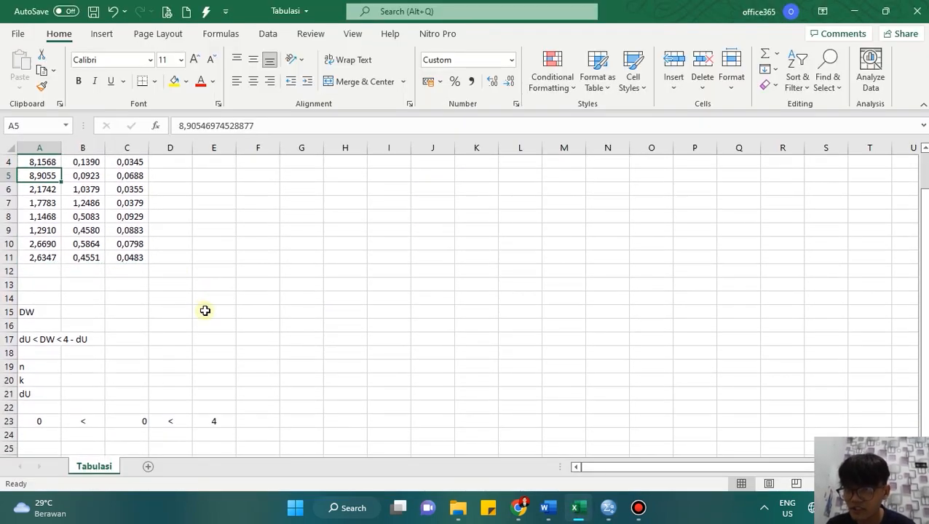
pyautogui.scroll(-1, 175, 306)
pyautogui.click(44, 268)
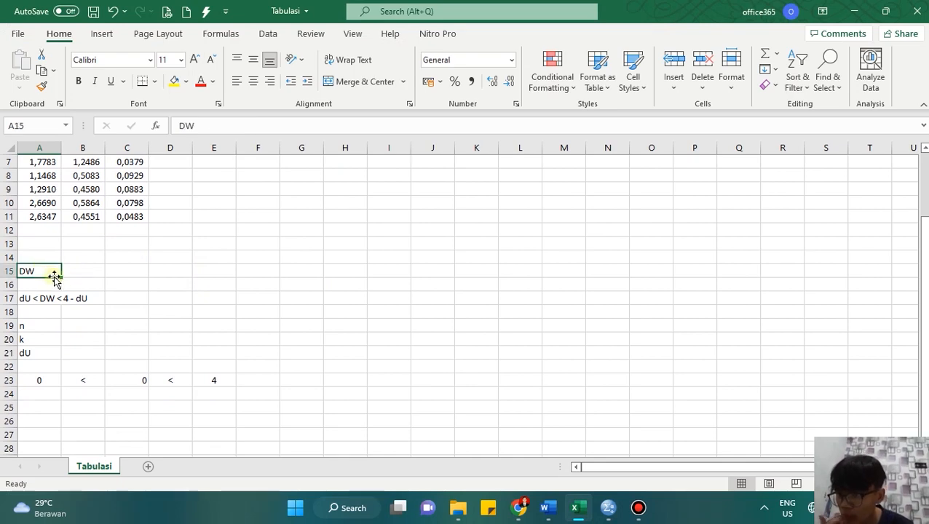
pyautogui.click(99, 271)
pyautogui.write('2,279')
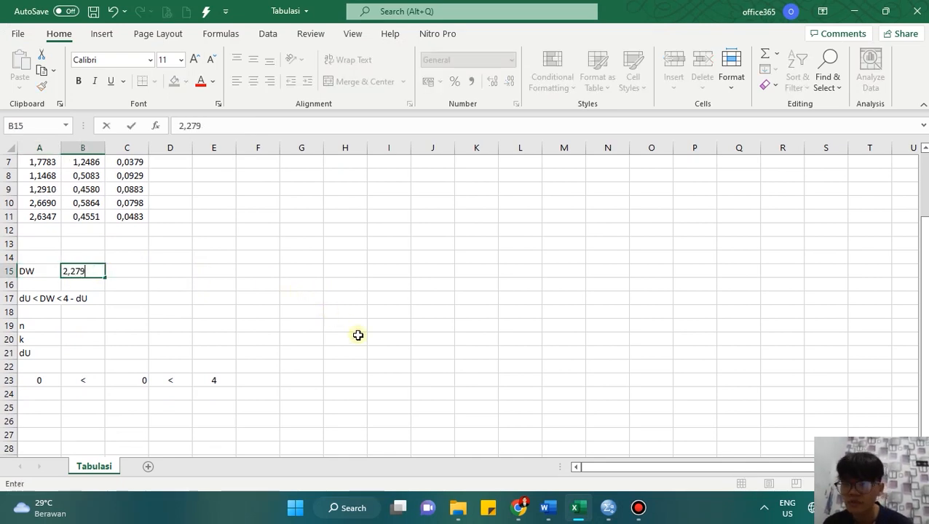
pyautogui.press('Return')
# Step: Recheck the Durbin-Watson value in SPSS and study the dU < DW < 4 – dU no-autocorrelation rule in Word
pyautogui.hotkey('alt', 'Tab')
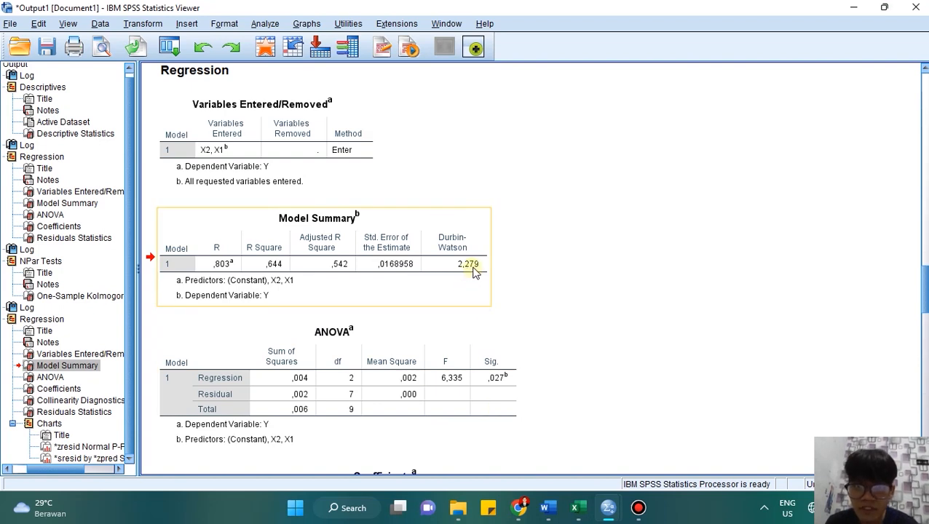
pyautogui.hotkey('alt', 'Tab')
pyautogui.press('Tab')
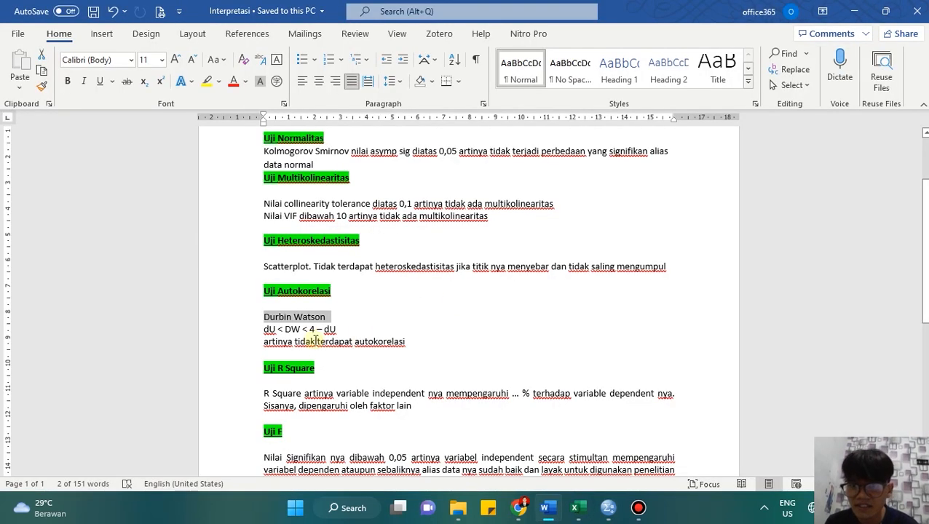
pyautogui.click(306, 330)
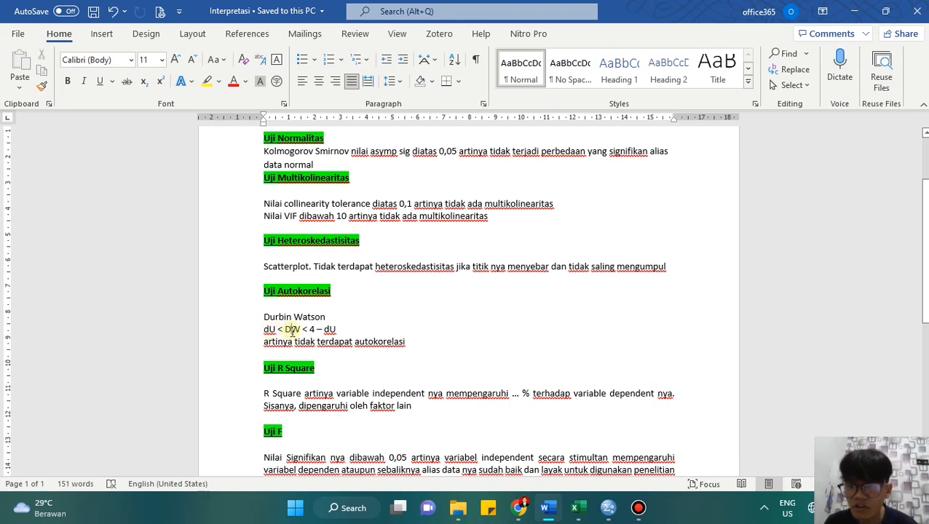
pyautogui.doubleClick(294, 330)
pyautogui.click(314, 330)
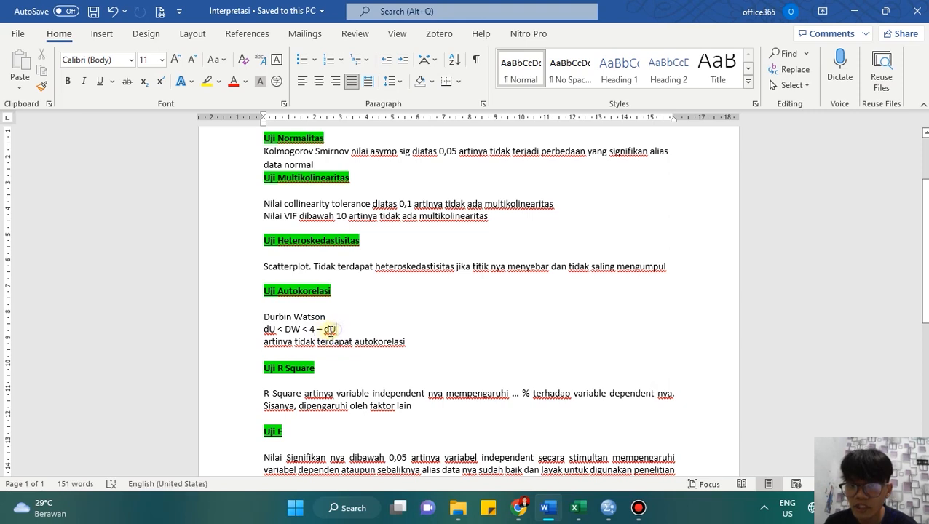
pyautogui.doubleClick(330, 329)
pyautogui.moveTo(317, 342); pyautogui.dragTo(406, 343)
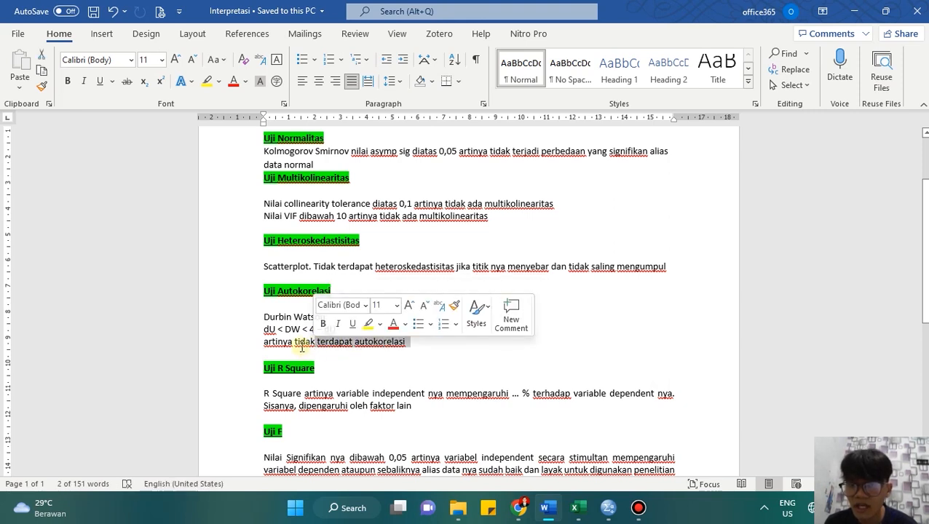
pyautogui.click(301, 344)
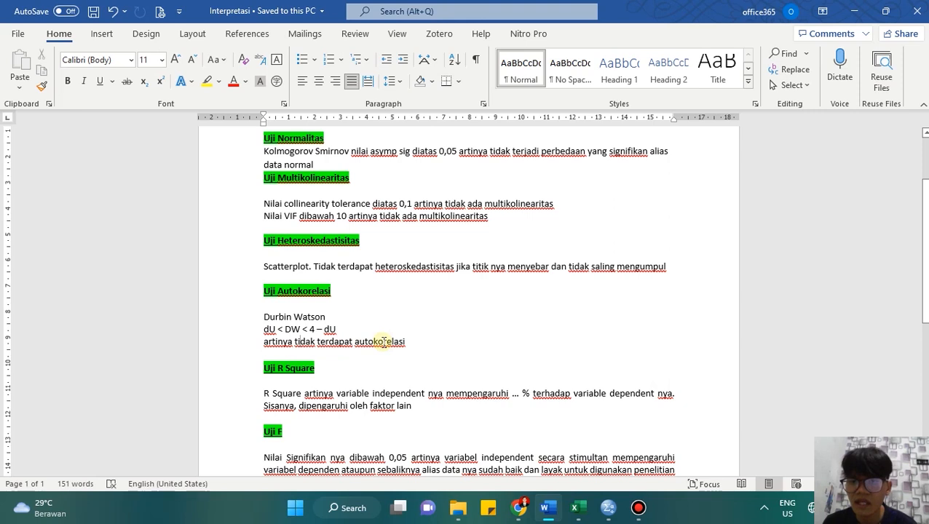
pyautogui.tripleClick(286, 332)
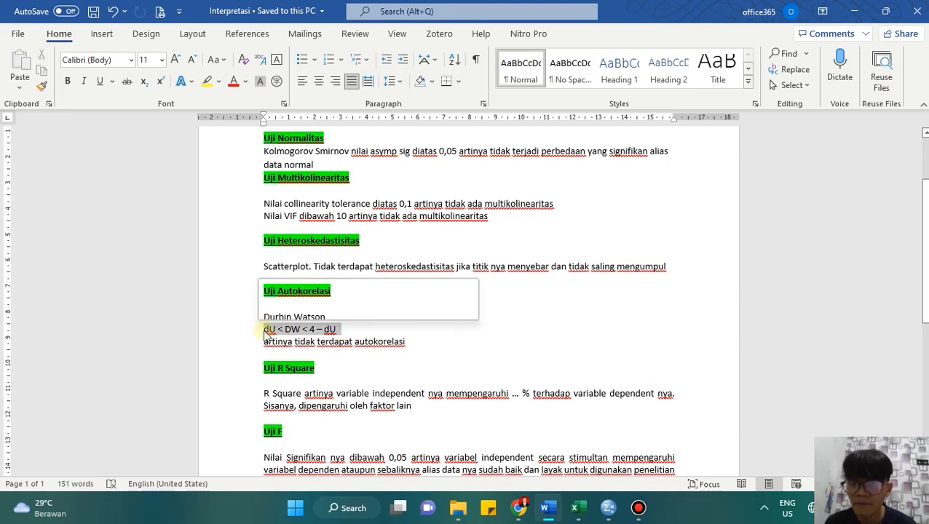
pyautogui.click(309, 330)
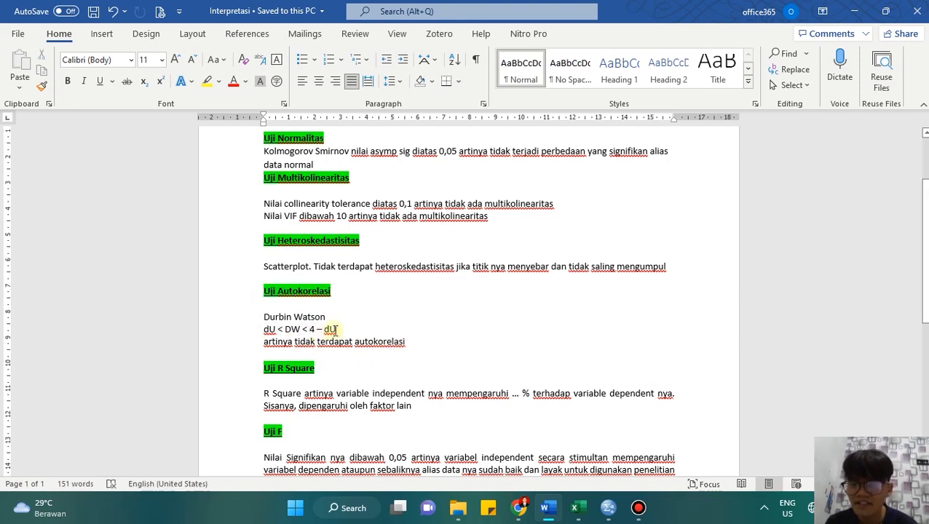
# Step: Switch to tabel-dw.pdf in Chrome and find the notes on page 1 explaining the symbols k and n
pyautogui.click(518, 507)
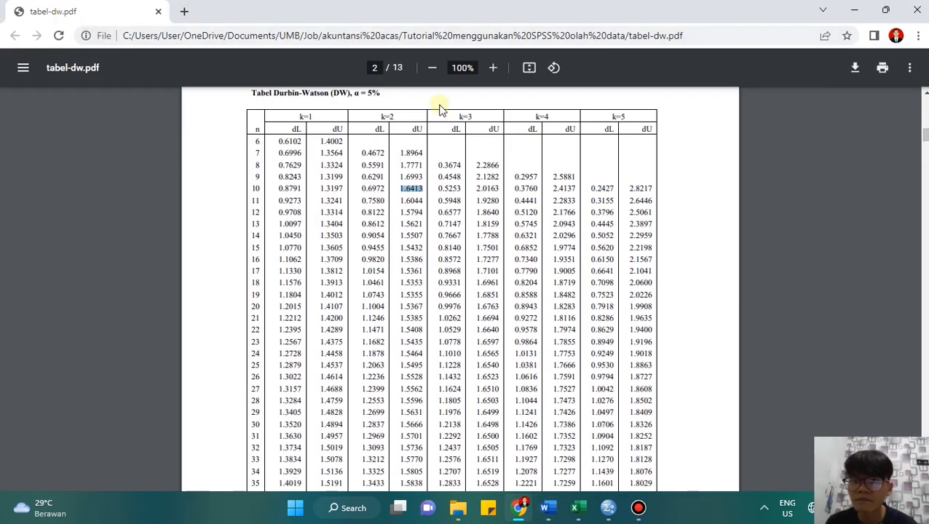
pyautogui.scroll(10, 449, 219)
pyautogui.scroll(1, 456, 249)
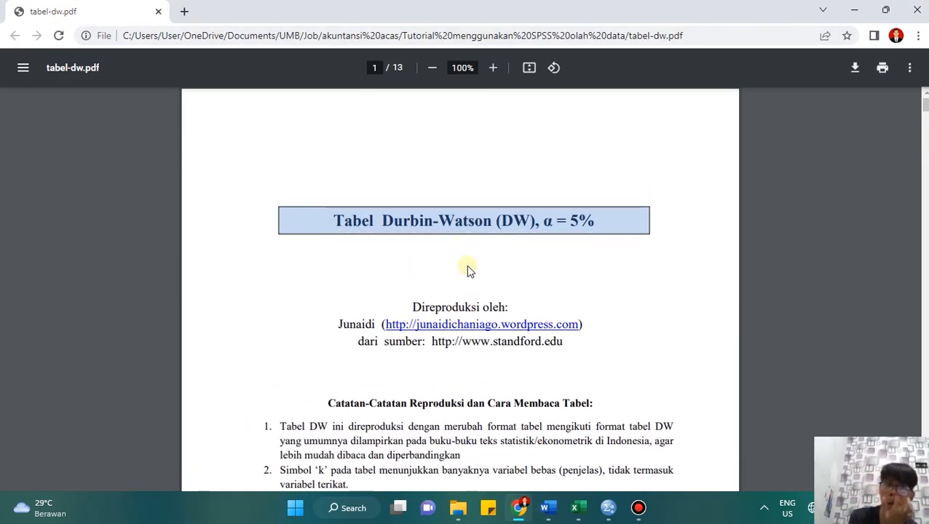
pyautogui.scroll(-3, 443, 296)
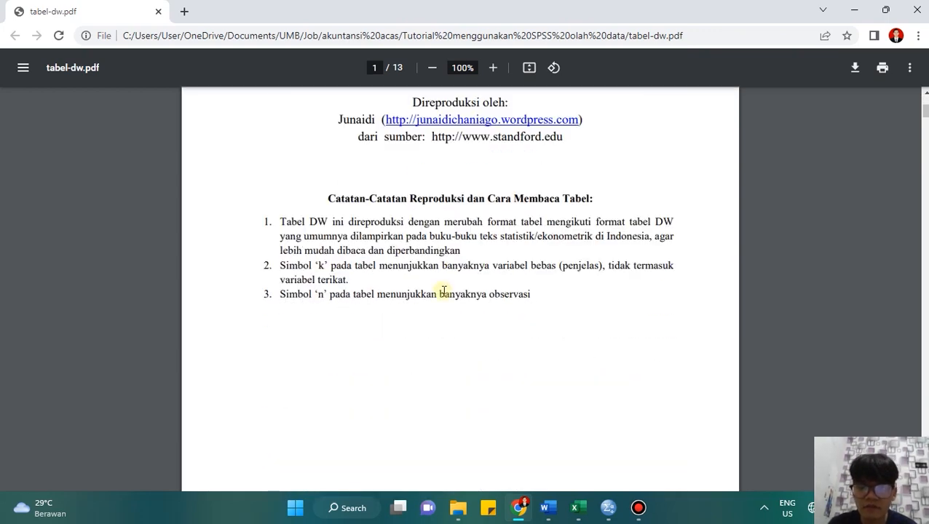
# Step: Find the Durbin-Watson (DW), α = 5% table on page 2 of tabel-dw.pdf
pyautogui.scroll(3, 466, 277)
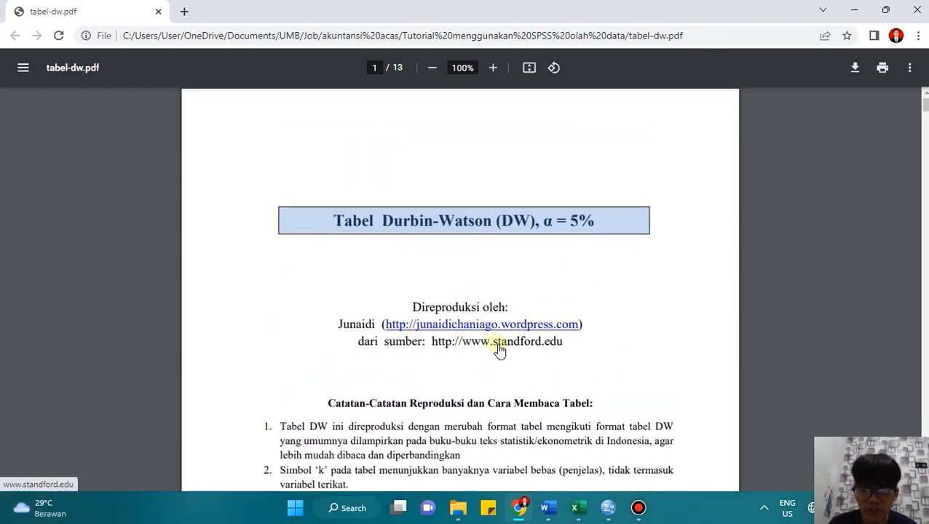
pyautogui.scroll(-15, 491, 346)
pyautogui.scroll(2, 461, 322)
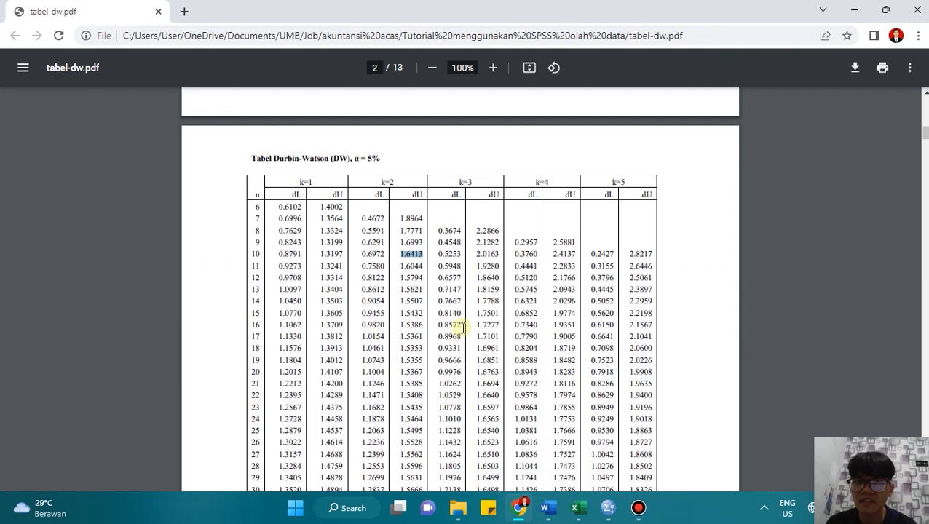
# Step: Switch to the Tabulasi worksheet in Excel and check the DW value in B15 against the Model Summary table in SPSS
pyautogui.hotkey('alt', 'Tab')
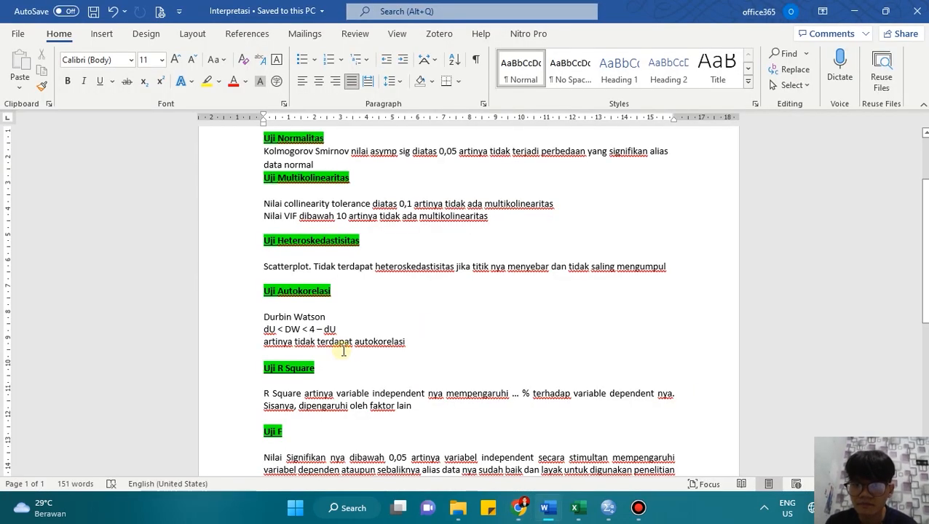
pyautogui.hotkey('alt', 'Tab')
pyautogui.hotkey('alt', 'Tab')
pyautogui.hotkey('alt', 'Tab')
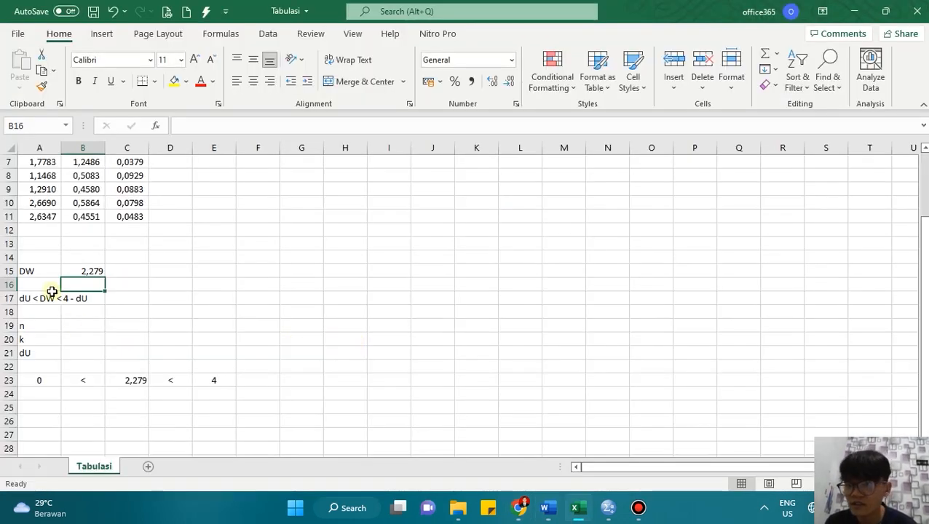
pyautogui.click(101, 271)
pyautogui.hotkey('alt', 'Tab')
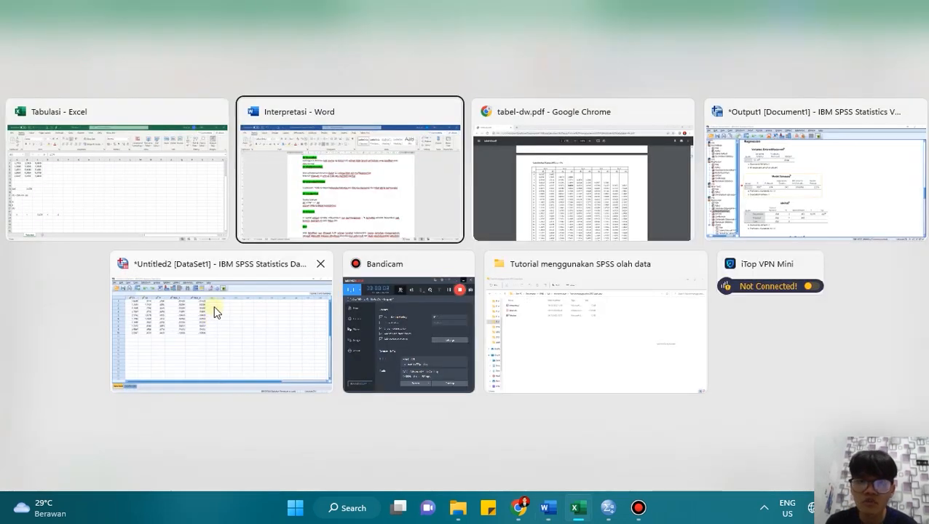
pyautogui.hotkey('alt', 'Tab')
pyautogui.hotkey('alt', 'Tab')
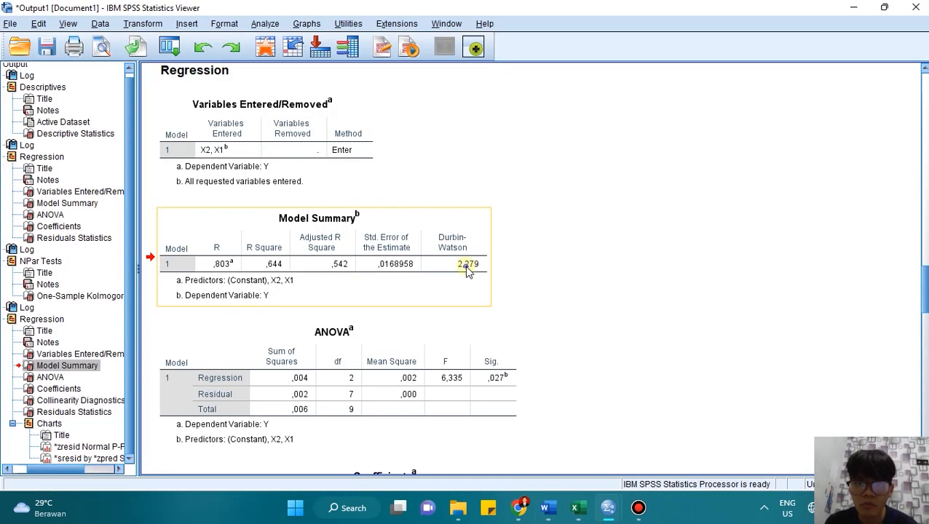
pyautogui.hotkey('alt', 'Tab')
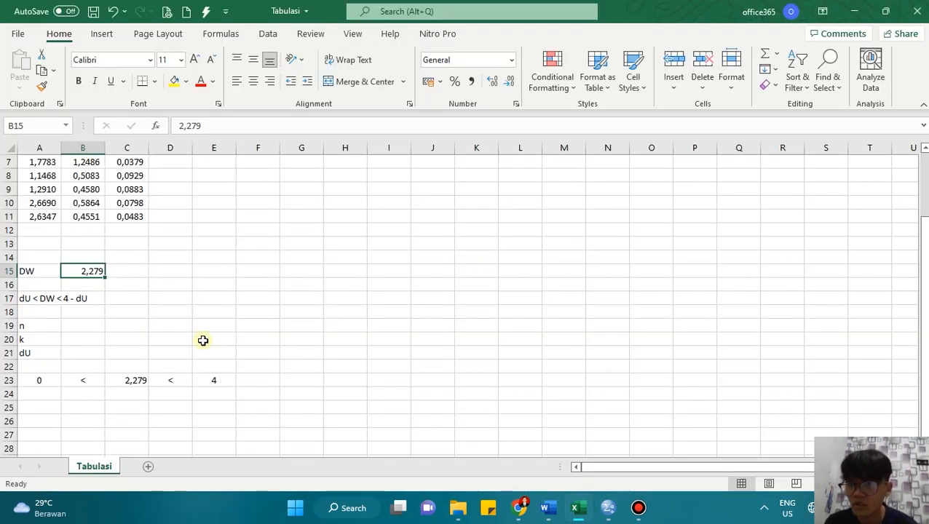
# Step: Review the dU < DW < 4 - dU rule in A17 alongside the DW value in B15
pyautogui.click(42, 302)
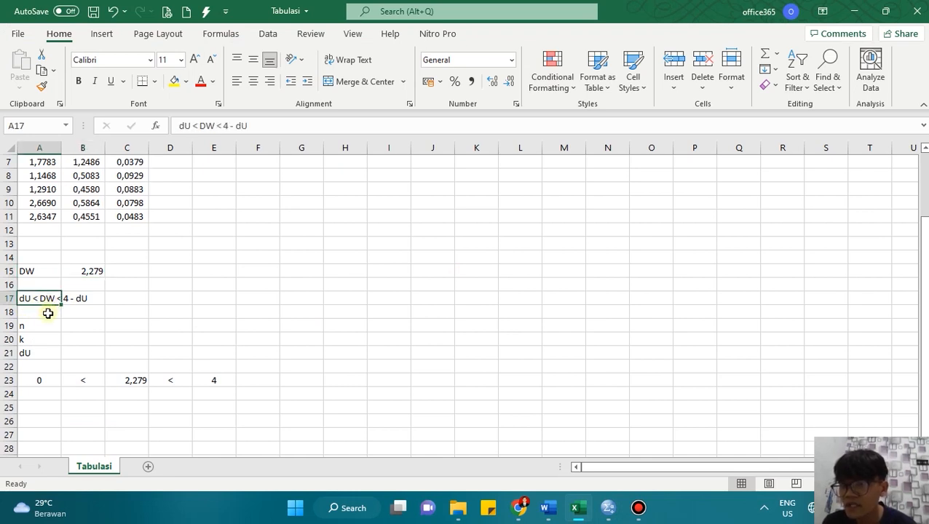
pyautogui.click(87, 300)
pyautogui.click(99, 274)
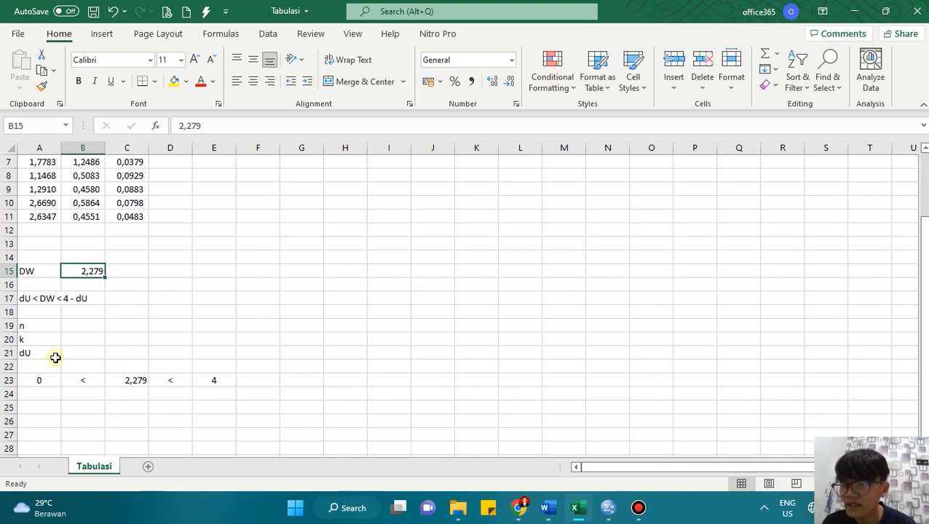
pyautogui.click(93, 320)
pyautogui.click(88, 301)
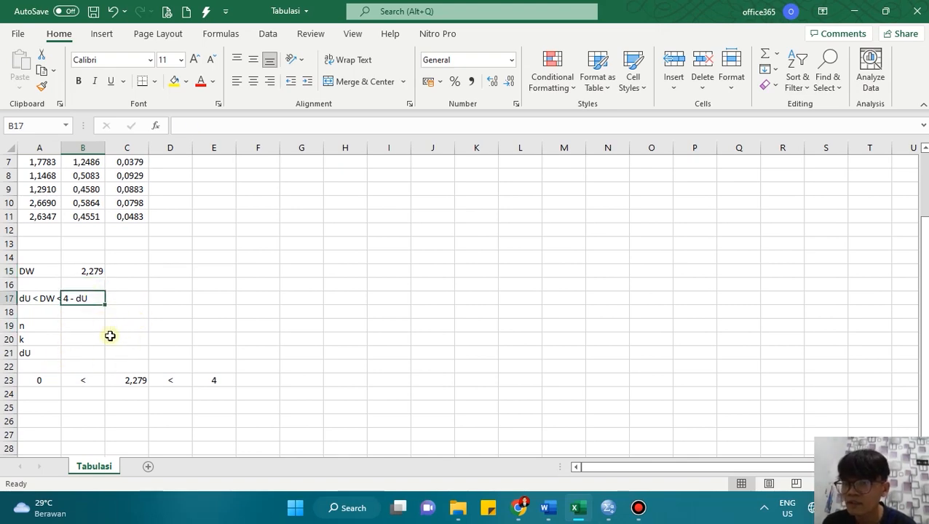
# Step: Switch to tabel-dw.pdf in Chrome and locate the k=2 column in the Durbin-Watson table
pyautogui.hotkey('alt', 'Tab')
pyautogui.hotkey('alt', 'Tab')
pyautogui.hotkey('alt', 'Tab')
pyautogui.hotkey('alt', 'Tab')
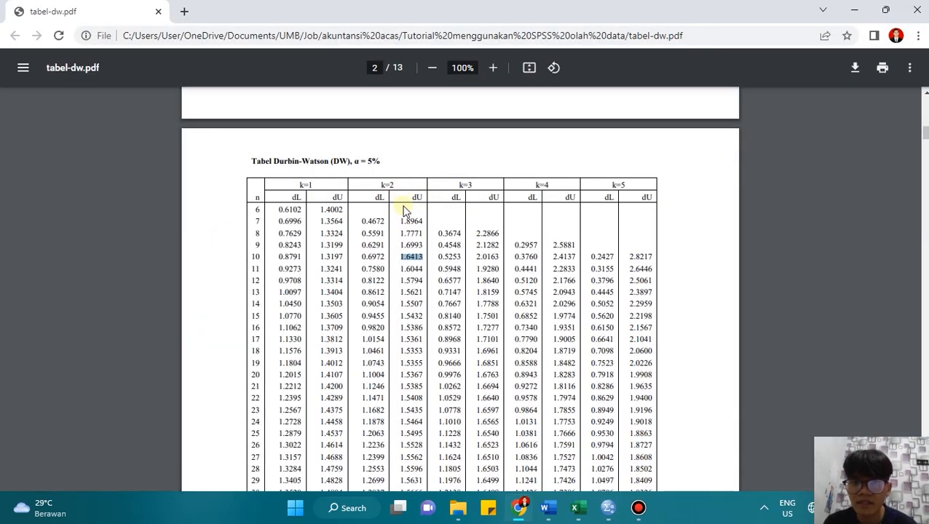
pyautogui.moveTo(409, 204); pyautogui.dragTo(401, 199)
pyautogui.click(386, 182)
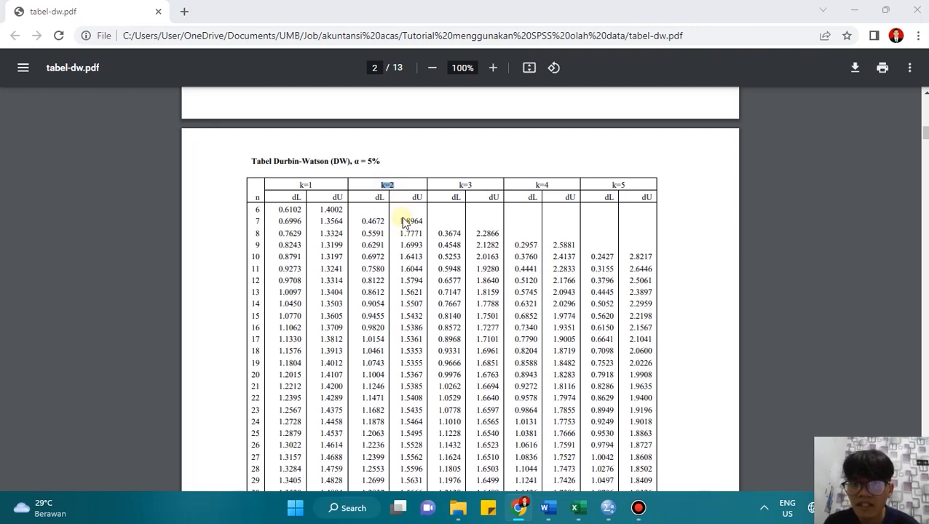
# Step: Switch to Excel, identify the independent variables X1 and X2 in the data header, and enter 2 for k in B20
pyautogui.hotkey('alt', 'Tab')
pyautogui.hotkey('alt', 'Tab')
pyautogui.click(83, 328)
pyautogui.scroll(2, 233, 353)
pyautogui.moveTo(46, 147); pyautogui.dragTo(82, 162)
pyautogui.click(21, 175)
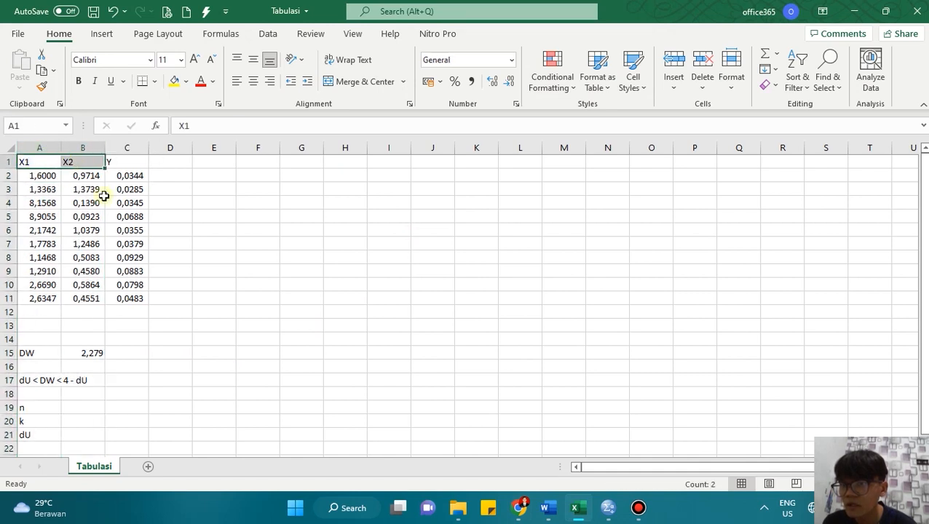
pyautogui.scroll(-2, 89, 338)
pyautogui.click(87, 337)
pyautogui.write('2')
# Step: Check the observation rows 2 to 11 and enter 10 for n in B19
pyautogui.click(85, 324)
pyautogui.scroll(2, 72, 320)
pyautogui.moveTo(11, 299); pyautogui.dragTo(3, 173)
pyautogui.scroll(-2, 109, 335)
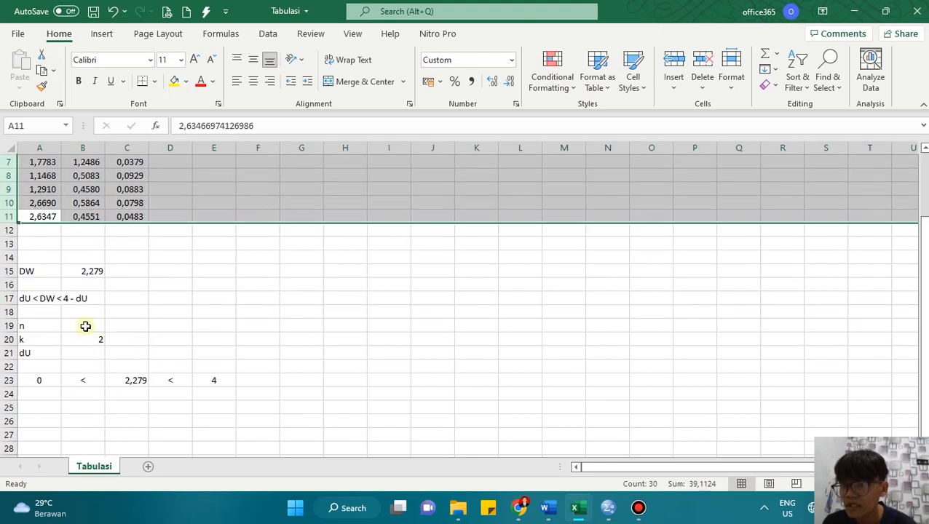
pyautogui.click(83, 326)
pyautogui.write('10')
pyautogui.press('Tab')
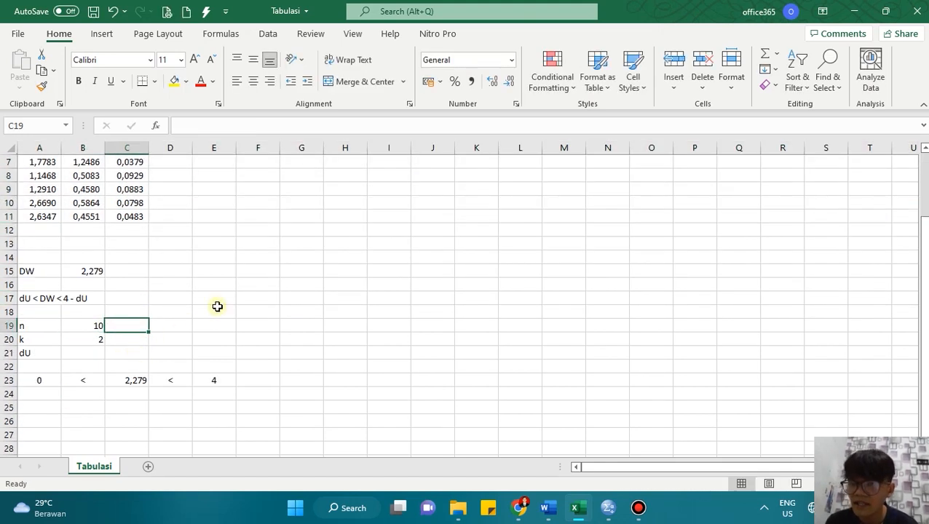
# Step: Switch to tabel-dw.pdf and look up the dU value for n = 10 and k = 2
pyautogui.hotkey('alt', 'Tab')
pyautogui.moveTo(256, 196); pyautogui.dragTo(291, 259)
pyautogui.moveTo(395, 258); pyautogui.dragTo(421, 258)
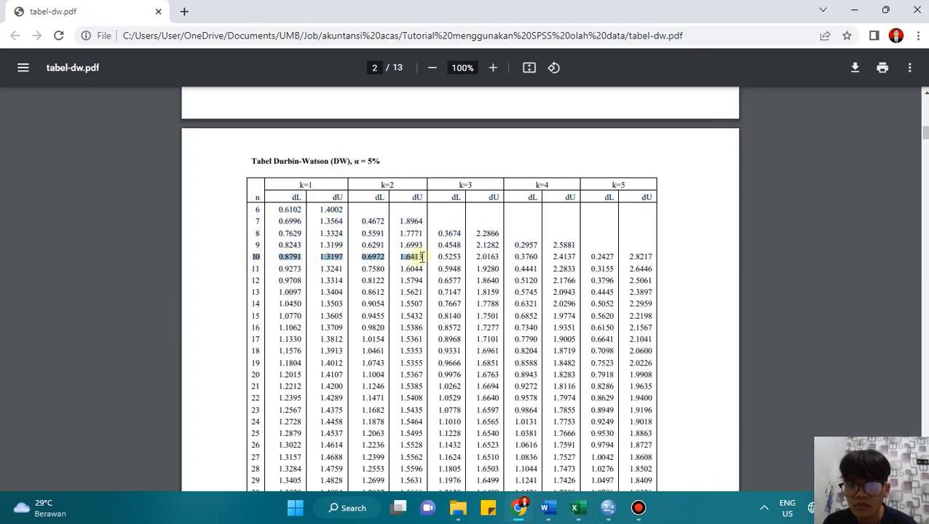
pyautogui.click(366, 259)
pyautogui.moveTo(374, 260); pyautogui.dragTo(416, 259)
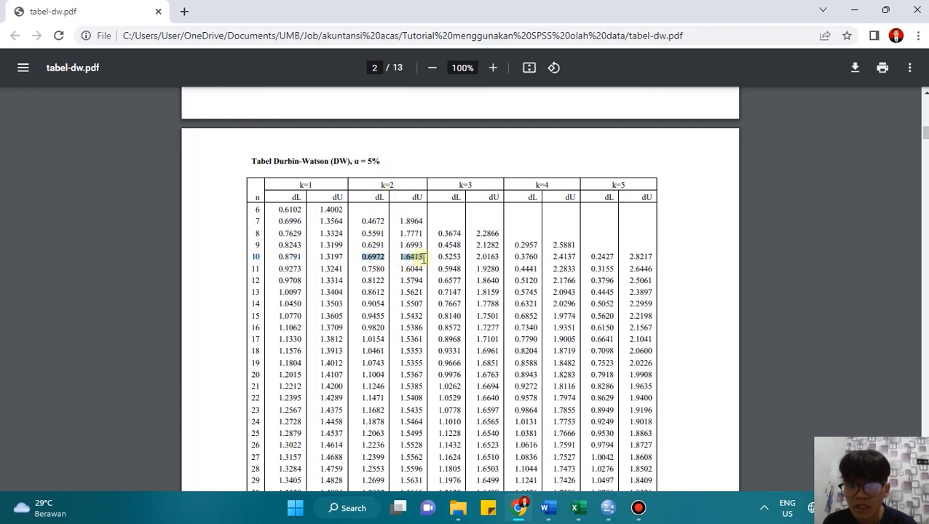
pyautogui.moveTo(416, 197); pyautogui.dragTo(404, 269)
pyautogui.click(402, 259)
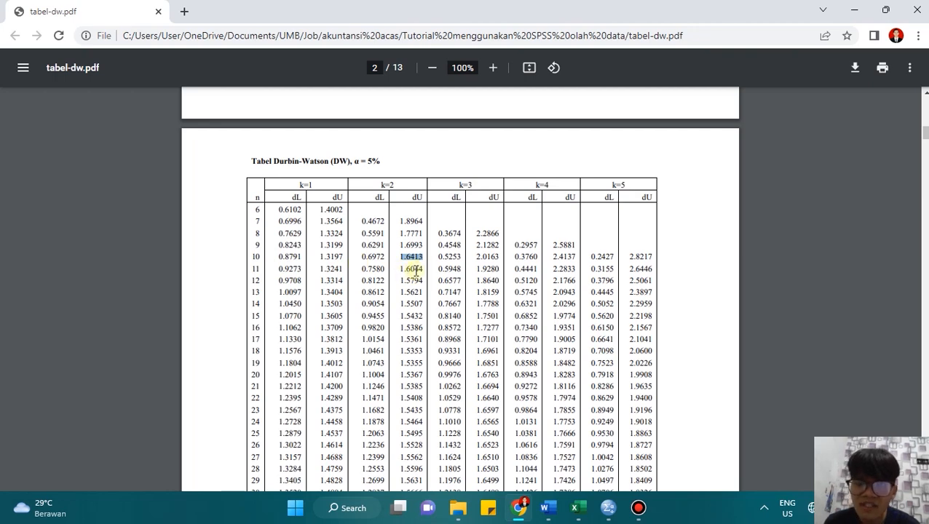
# Step: Enter 1,6413 as the dU value in B21 of the Excel sheet and recheck it against the PDF table
pyautogui.hotkey('alt', 'Tab')
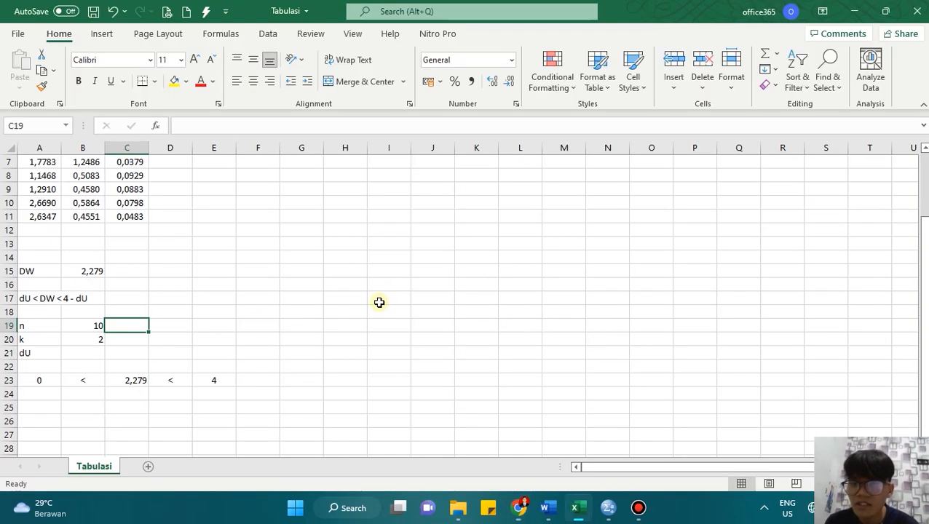
pyautogui.click(91, 352)
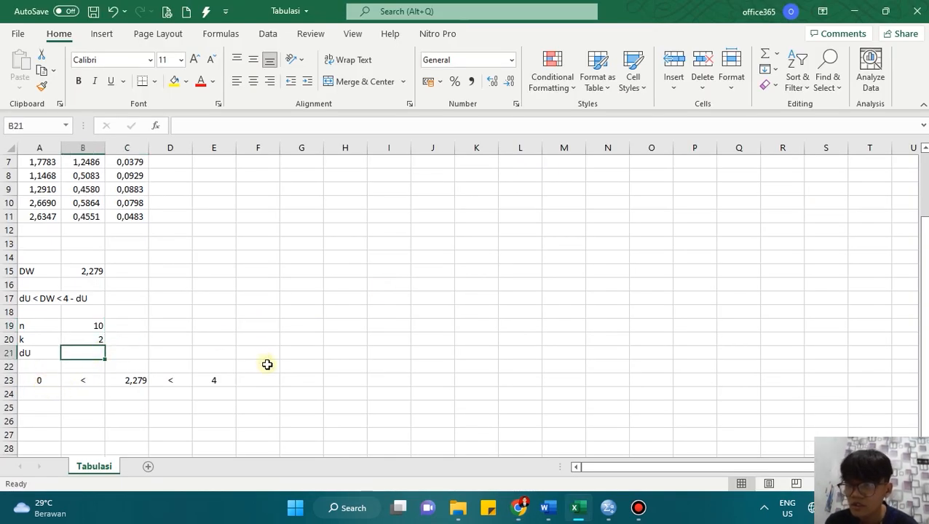
pyautogui.write('1,6413')
pyautogui.press('Return')
pyautogui.hotkey('alt', 'Tab')
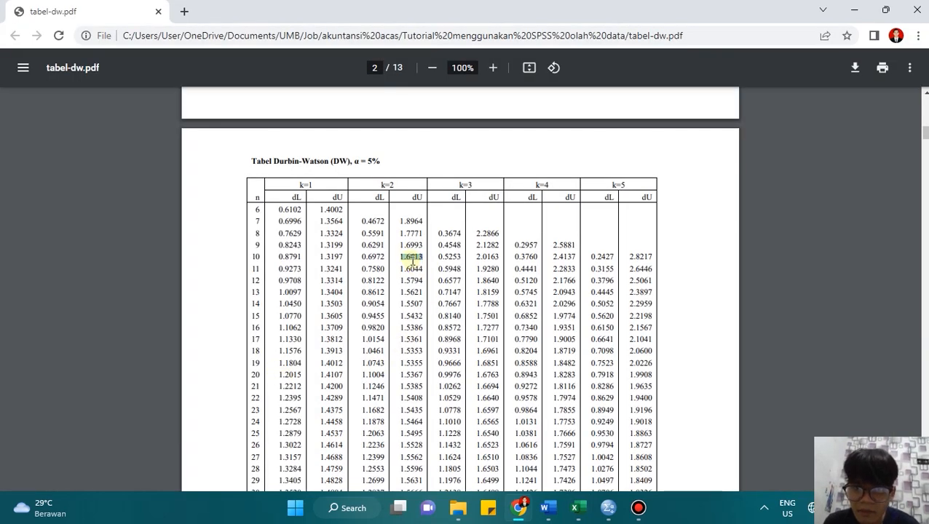
pyautogui.hotkey('alt', 'Tab')
# Step: Examine the inequality in row 23, checking how A23 and C23 draw on the dU and DW cells
pyautogui.doubleClick(46, 380)
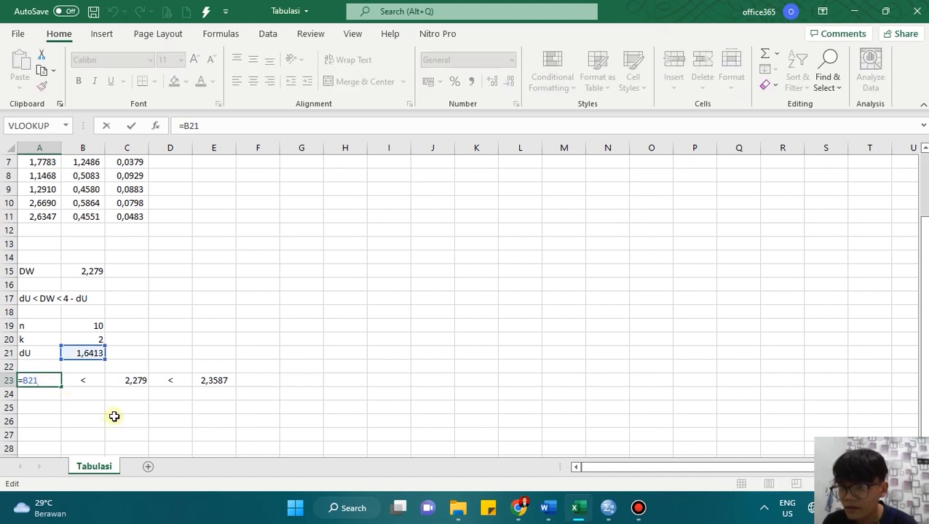
pyautogui.press('Escape')
pyautogui.moveTo(215, 380); pyautogui.dragTo(68, 381)
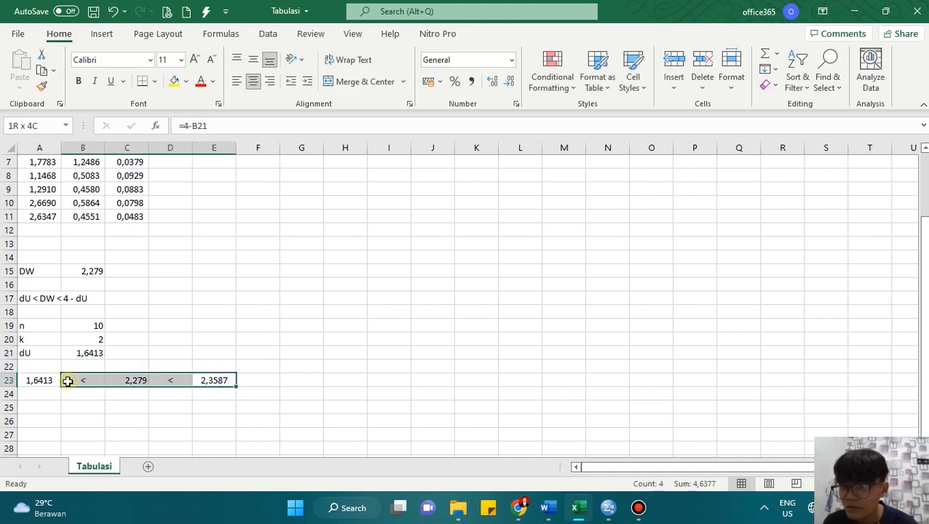
pyautogui.click(244, 326)
pyautogui.click(41, 381)
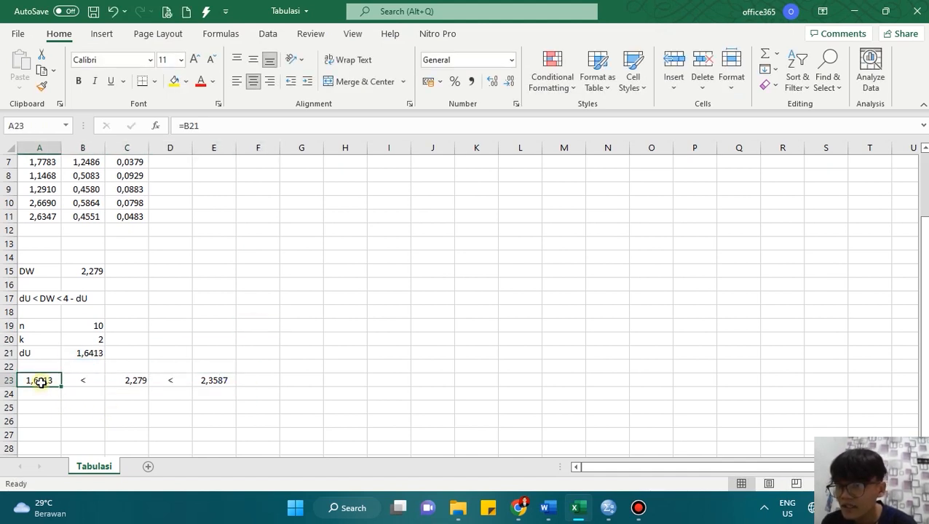
pyautogui.click(90, 384)
pyautogui.click(126, 380)
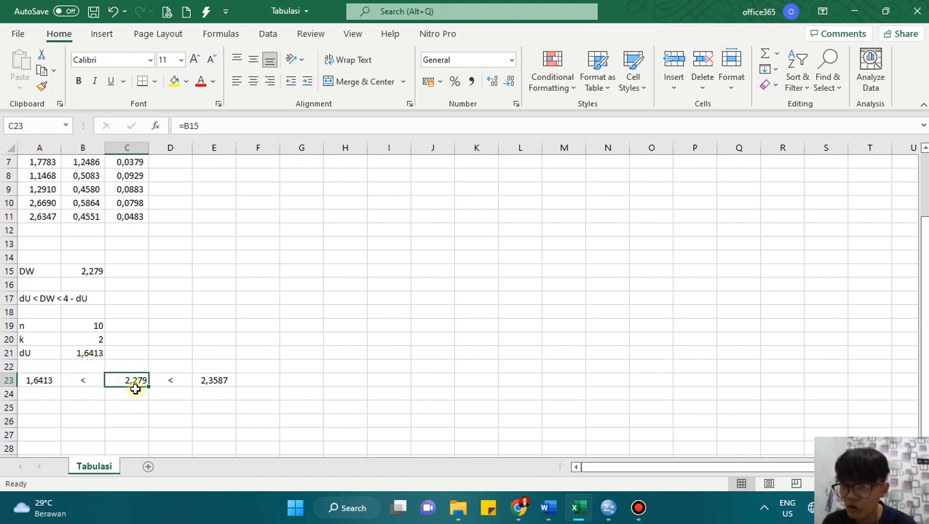
pyautogui.click(73, 273)
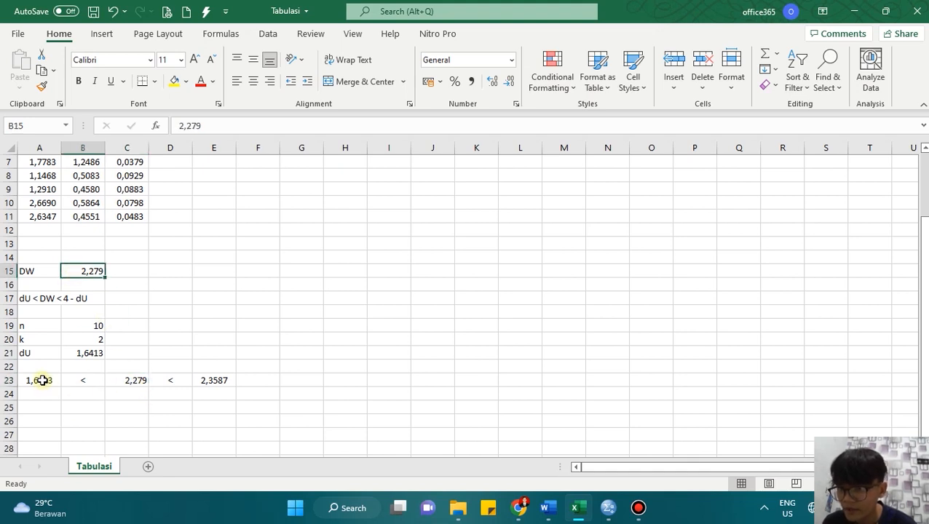
pyautogui.moveTo(37, 380); pyautogui.dragTo(117, 381)
pyautogui.click(118, 382)
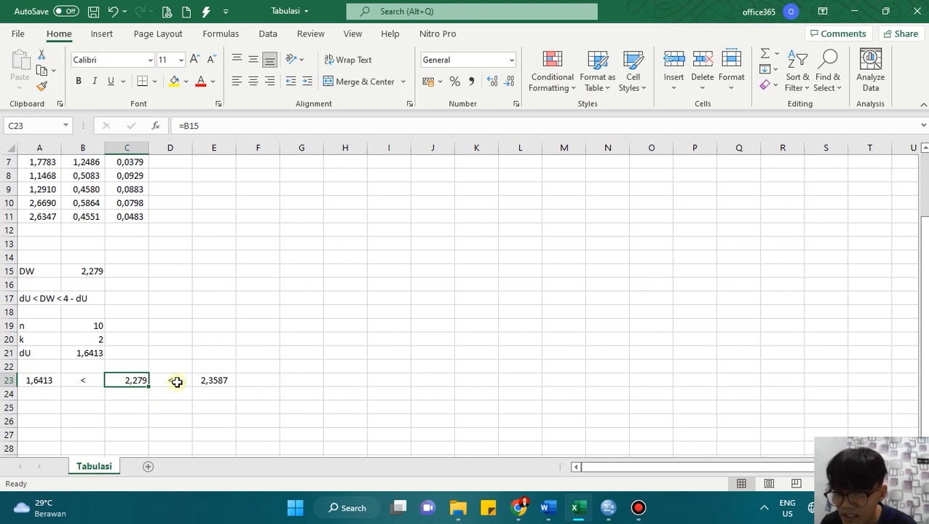
# Step: Inspect the =4-B21 formula in E23 and compare the row 23 inequality with the rule in A17
pyautogui.click(210, 381)
pyautogui.press('F2')
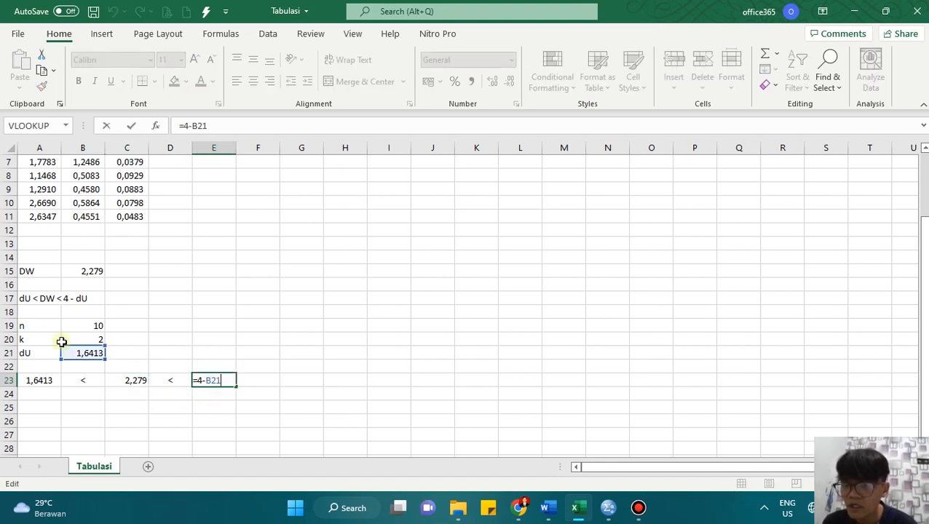
pyautogui.click(189, 128)
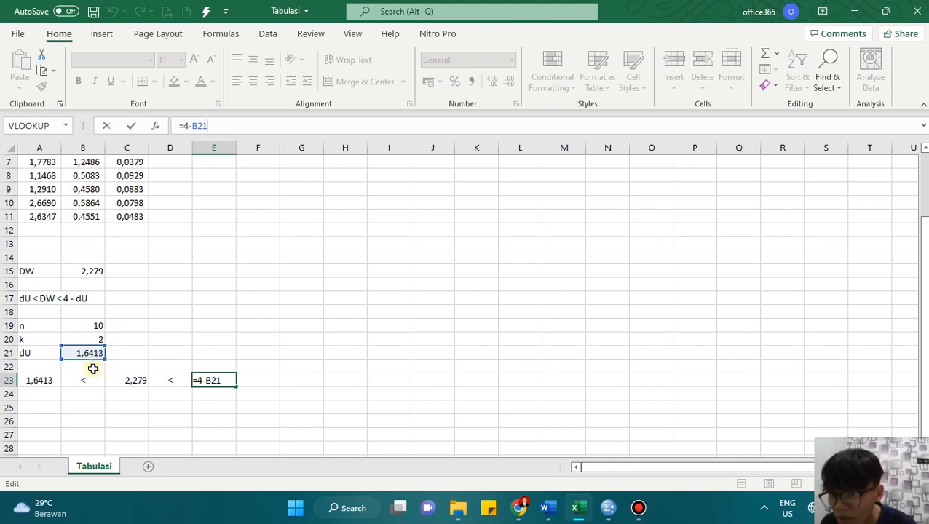
pyautogui.hotkey('ctrl', 'Return')
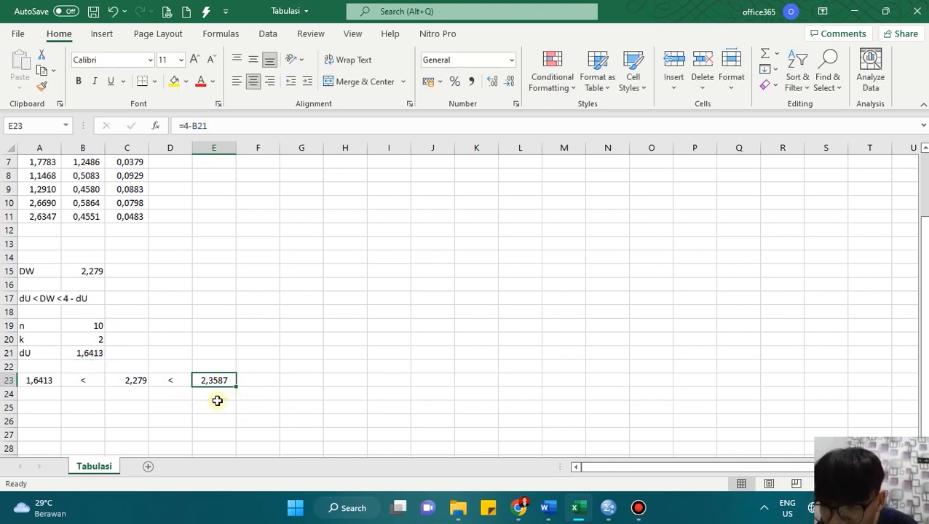
pyautogui.click(132, 377)
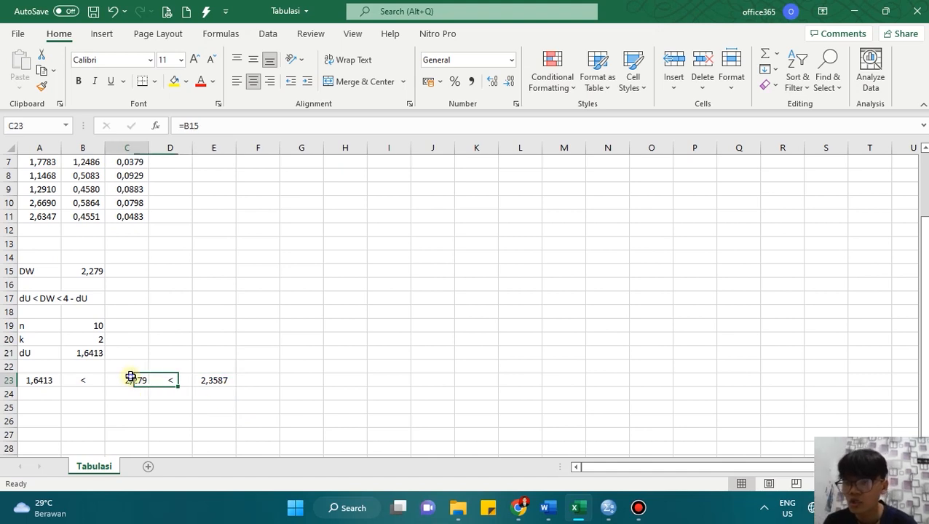
pyautogui.click(217, 380)
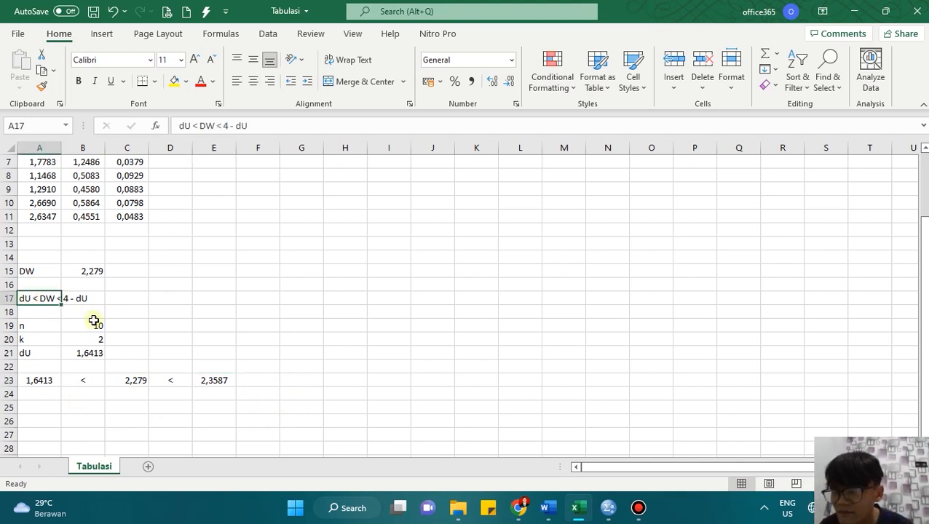
pyautogui.moveTo(54, 384); pyautogui.dragTo(200, 375)
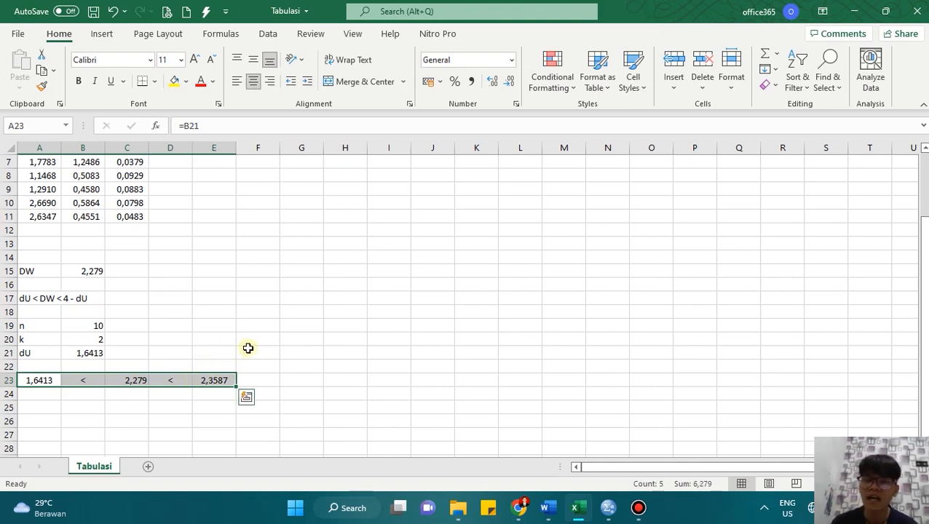
# Step: Switch to the Interpretasi document in Word and highlight the line "artinya tidak terdapat autokorelasi" under Uji Autokorelasi
pyautogui.hotkey('alt', 'Tab')
pyautogui.hotkey('alt', 'Tab')
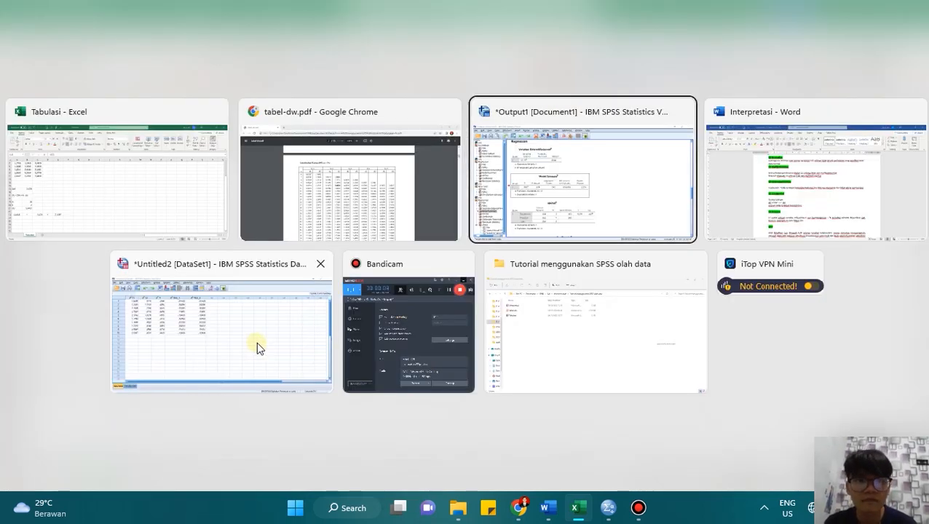
pyautogui.hotkey('alt', 'Tab')
pyautogui.tripleClick(362, 342)
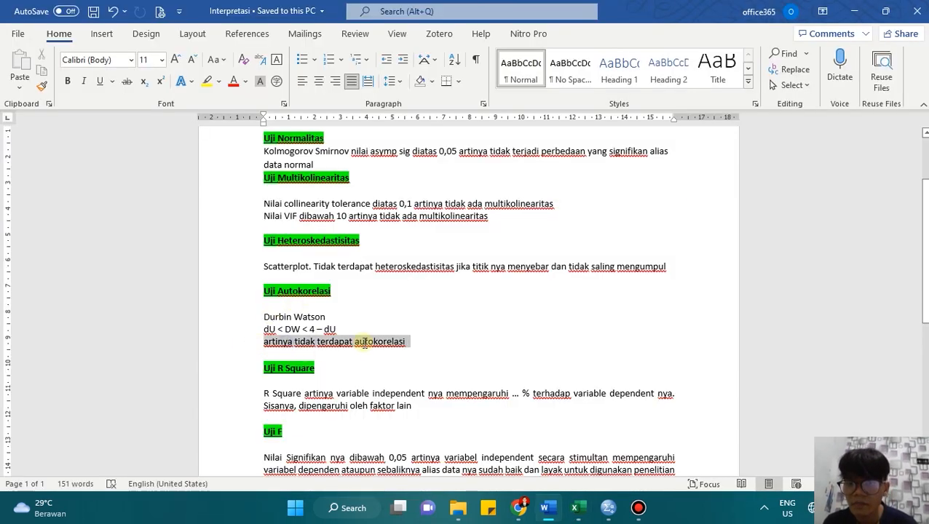
# Step: Switch to the SPSS output and check the Durbin-Watson value in the Model Summary table
pyautogui.hotkey('alt', 'Tab')
pyautogui.hotkey('alt', 'Tab')
pyautogui.hotkey('alt', 'Tab')
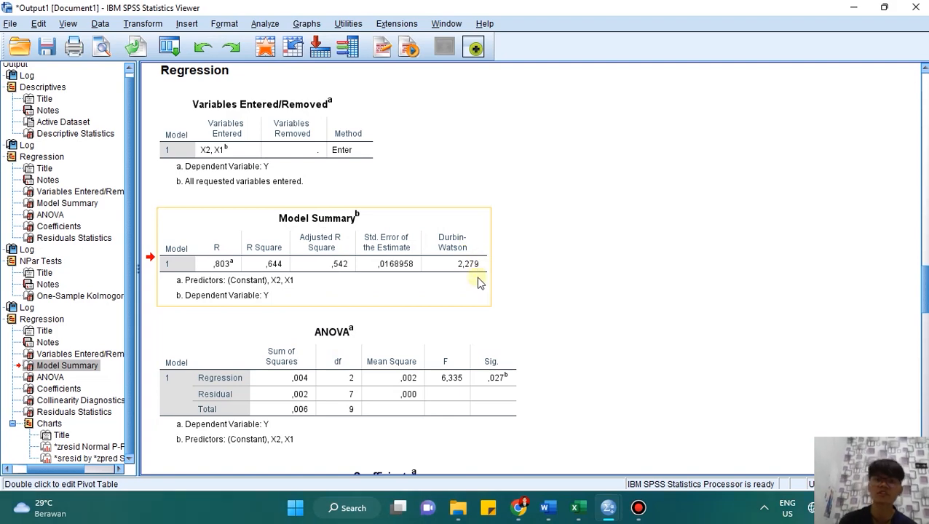
# Step: Return to the Interpretasi document in Word and read the Uji R Square criterion, highlighting its mentions of the independent and dependent variables
pyautogui.click(548, 508)
pyautogui.scroll(-2, 391, 348)
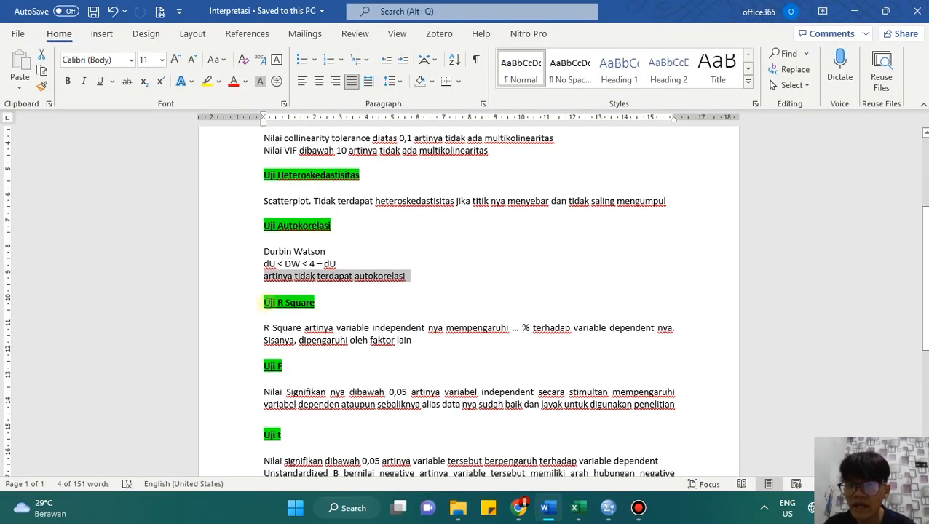
pyautogui.click(316, 303)
pyautogui.click(316, 303)
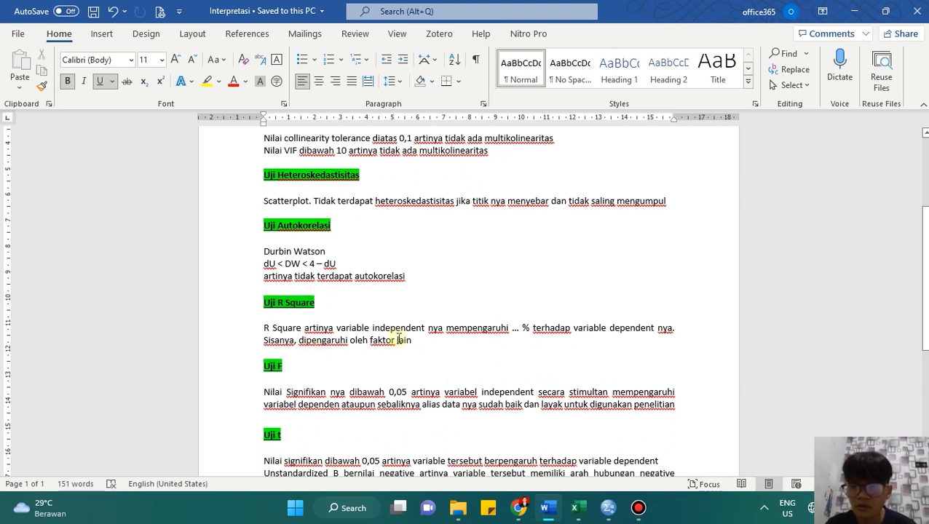
pyautogui.click(360, 330)
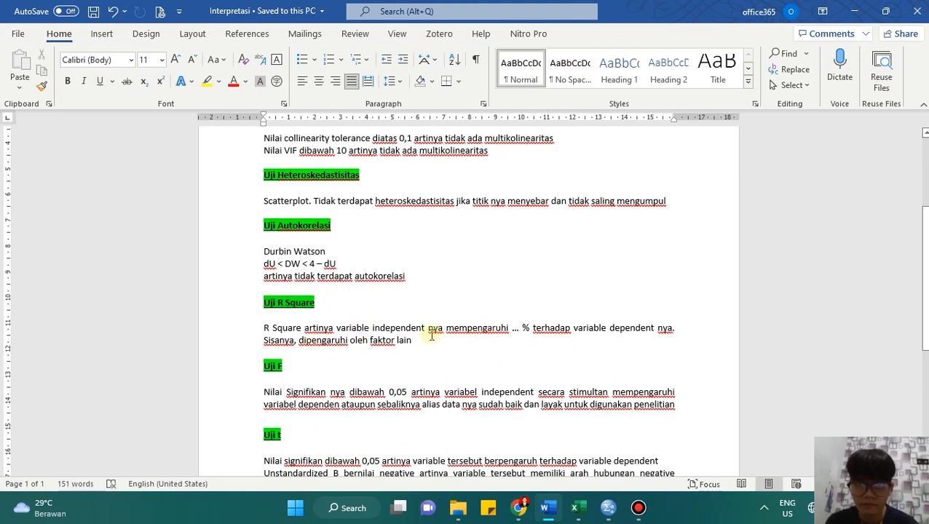
pyautogui.moveTo(339, 332); pyautogui.dragTo(431, 331)
pyautogui.click(380, 329)
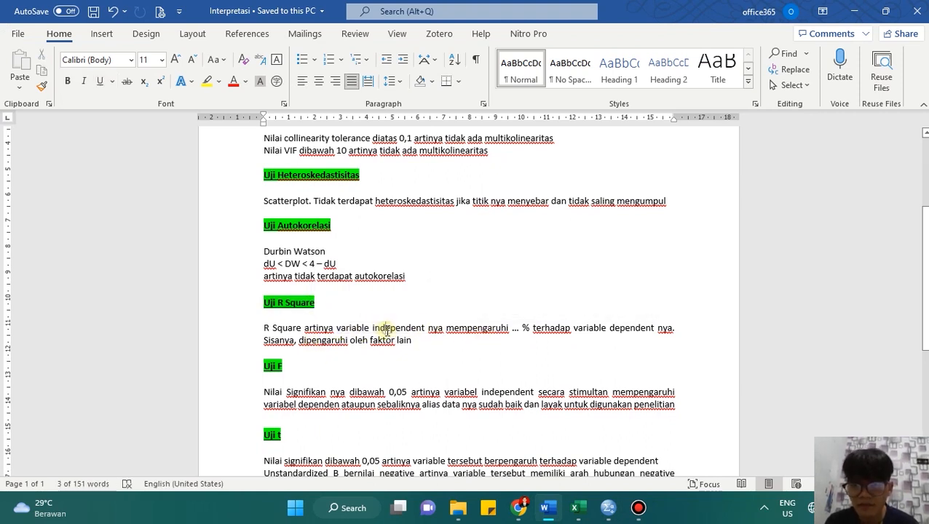
pyautogui.doubleClick(380, 329)
pyautogui.moveTo(467, 329); pyautogui.dragTo(510, 329)
pyautogui.moveTo(591, 332); pyautogui.dragTo(648, 338)
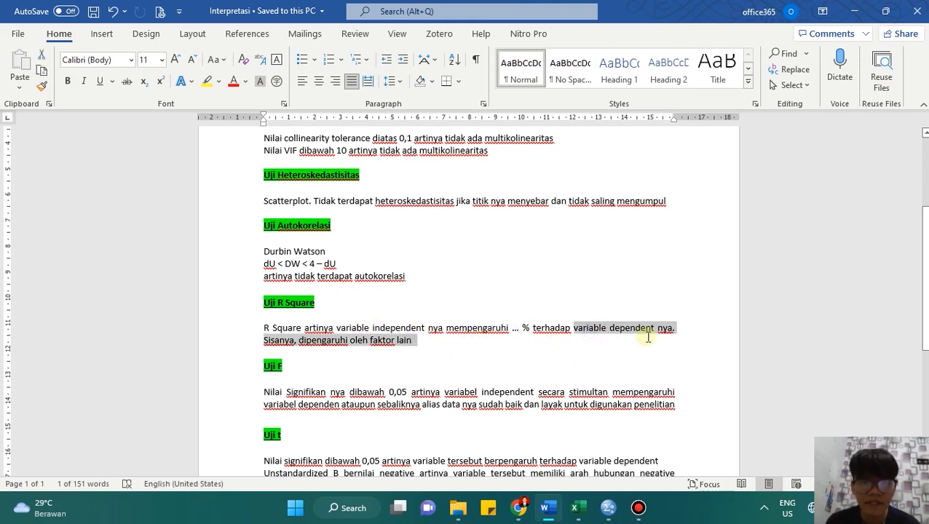
pyautogui.click(368, 351)
# Step: Switch to the SPSS output and examine the R Square value in the Model Summary table
pyautogui.moveTo(612, 514)
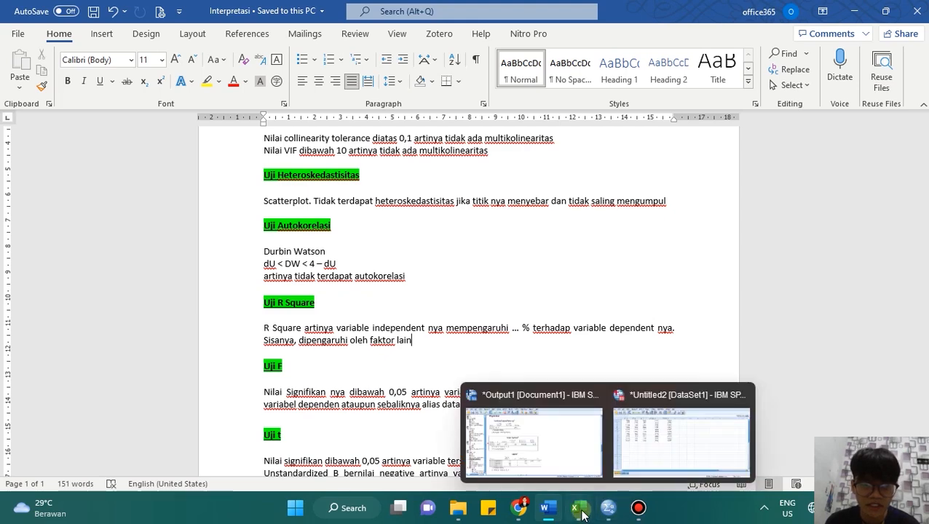
pyautogui.click(531, 433)
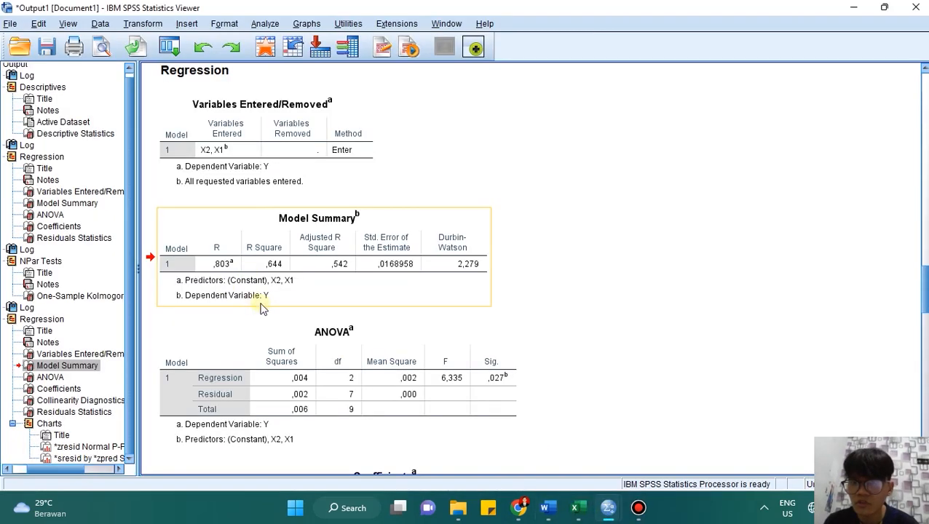
pyautogui.scroll(-3, 266, 313)
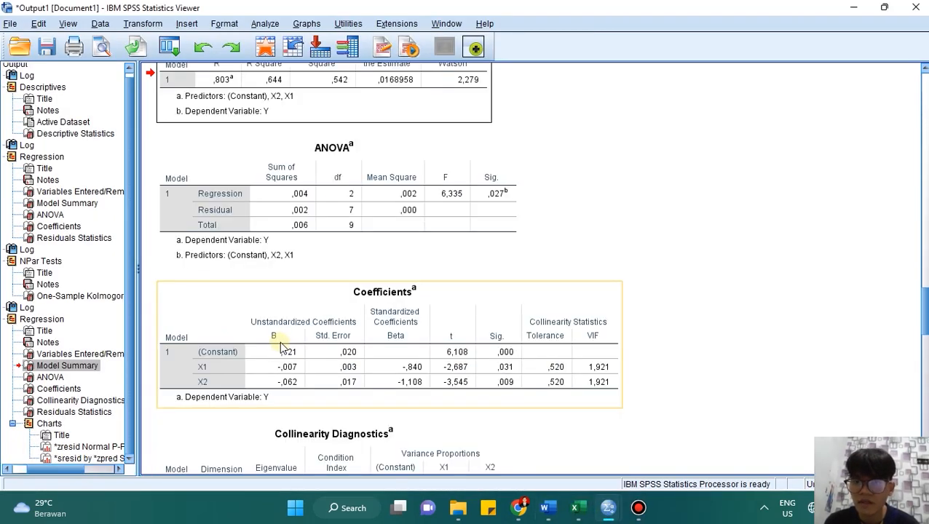
pyautogui.scroll(2, 279, 349)
pyautogui.scroll(1, 377, 213)
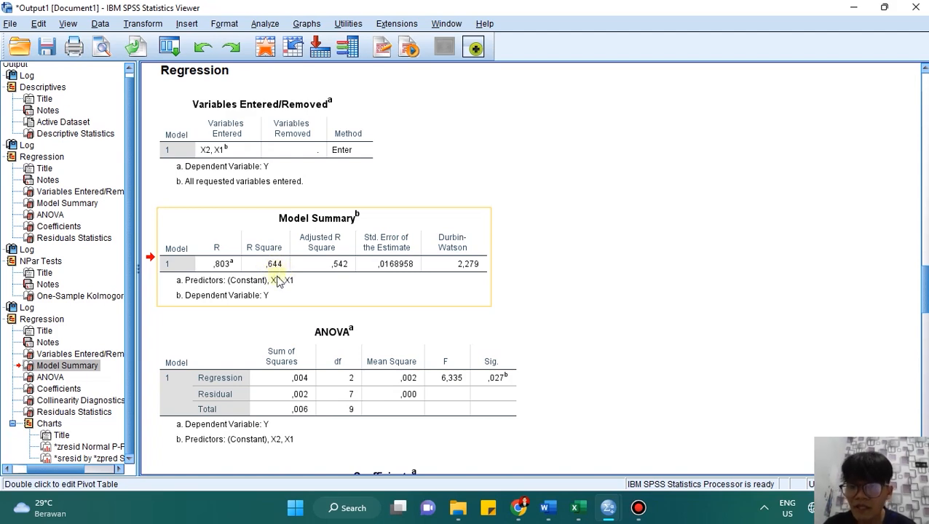
# Step: Switch to Word and replace the "…" placeholder in the Uji R Square sentence with 64,4
pyautogui.click(548, 507)
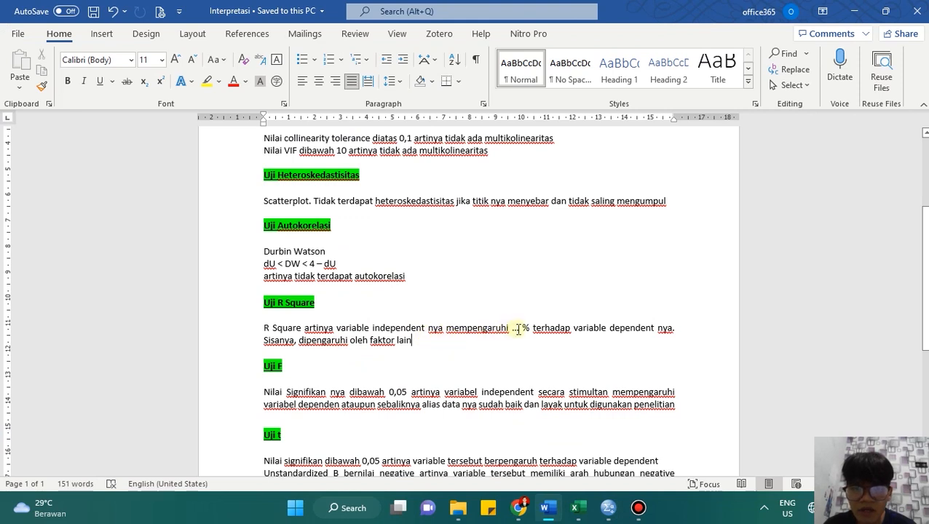
pyautogui.press('BackSpace')
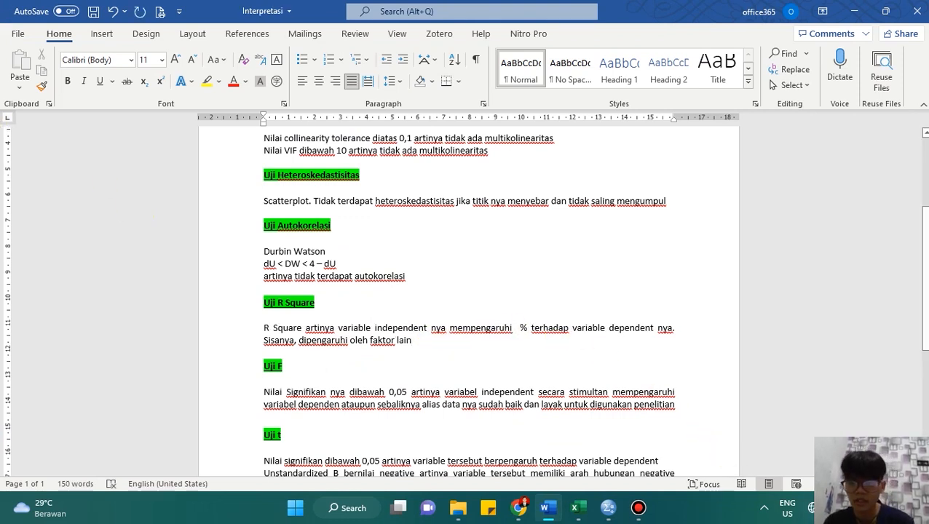
pyautogui.write('64,4')
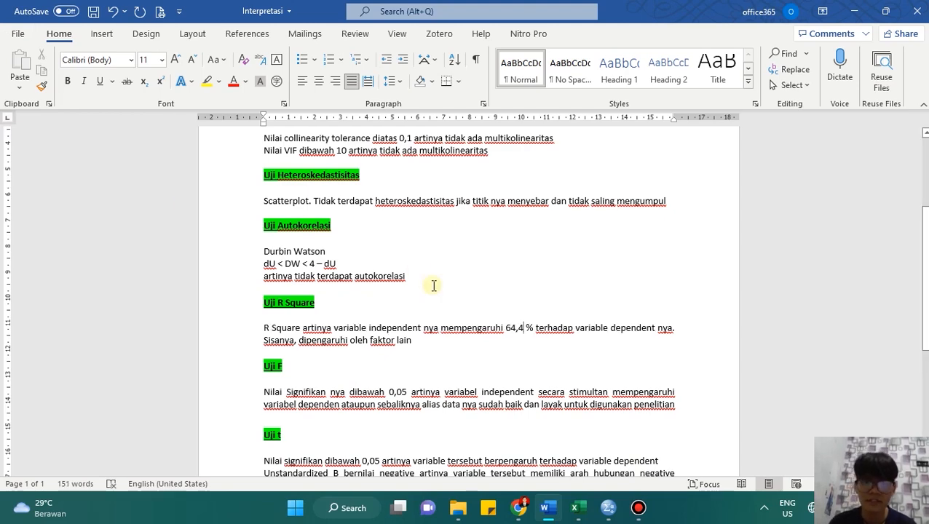
# Step: Compare the 64,4 % with R Square in the SPSS output and review the remainder clause of the Uji R Square paragraph in Word
pyautogui.hotkey('alt', 'Tab')
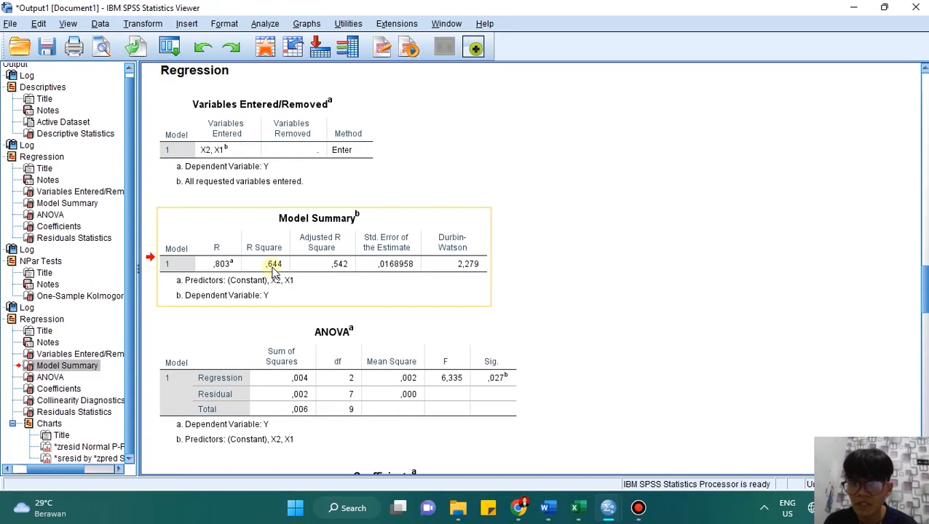
pyautogui.hotkey('alt', 'Tab')
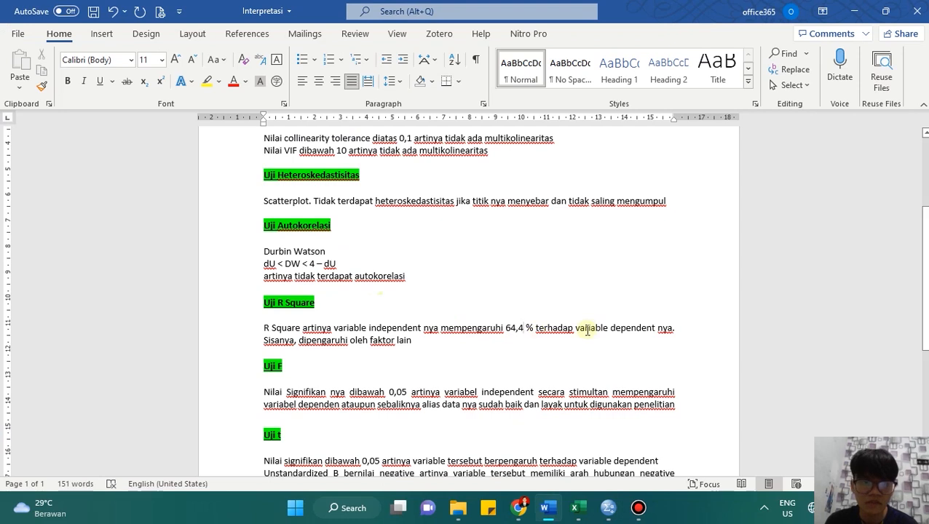
pyautogui.moveTo(655, 329); pyautogui.dragTo(621, 329)
pyautogui.moveTo(287, 346); pyautogui.dragTo(412, 341)
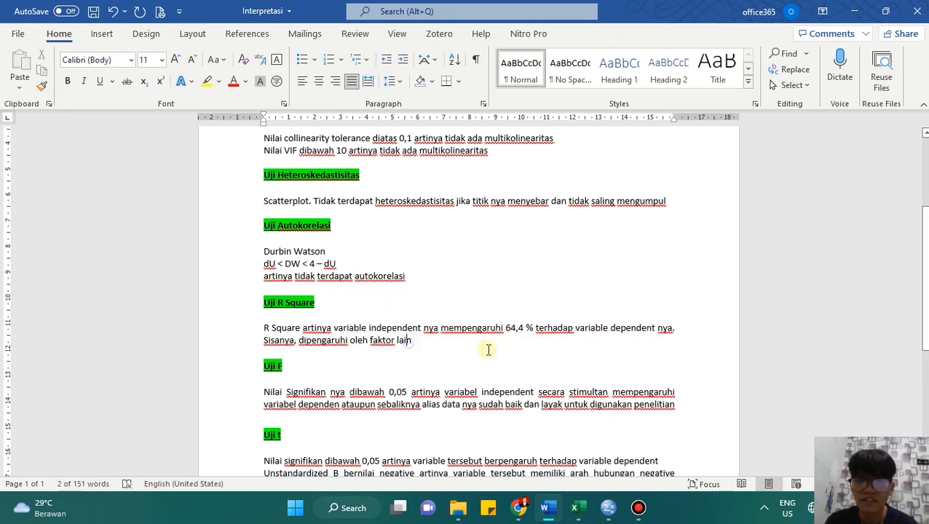
# Step: Switch to the Tabulasi workbook in Excel and calculate the remaining percentage in G16 with =100-64,4
pyautogui.click(576, 508)
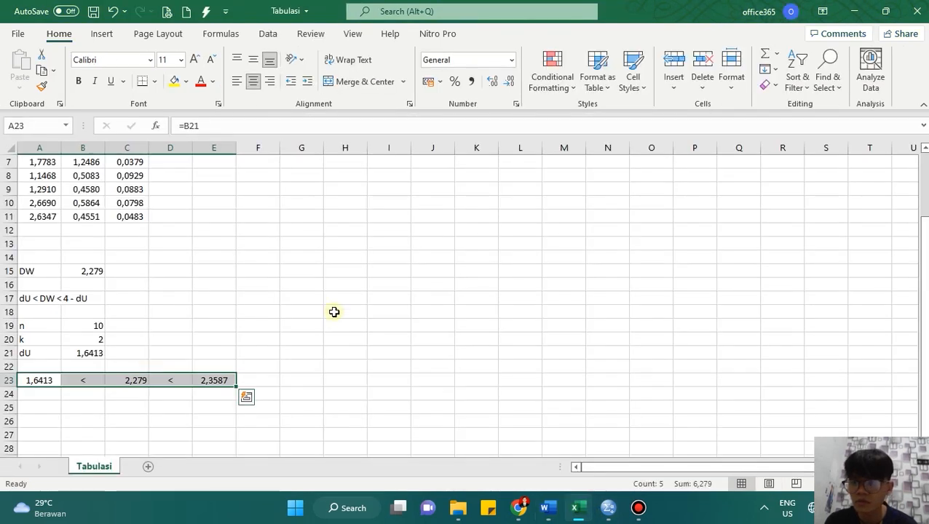
pyautogui.click(287, 287)
pyautogui.write('=100-64,4')
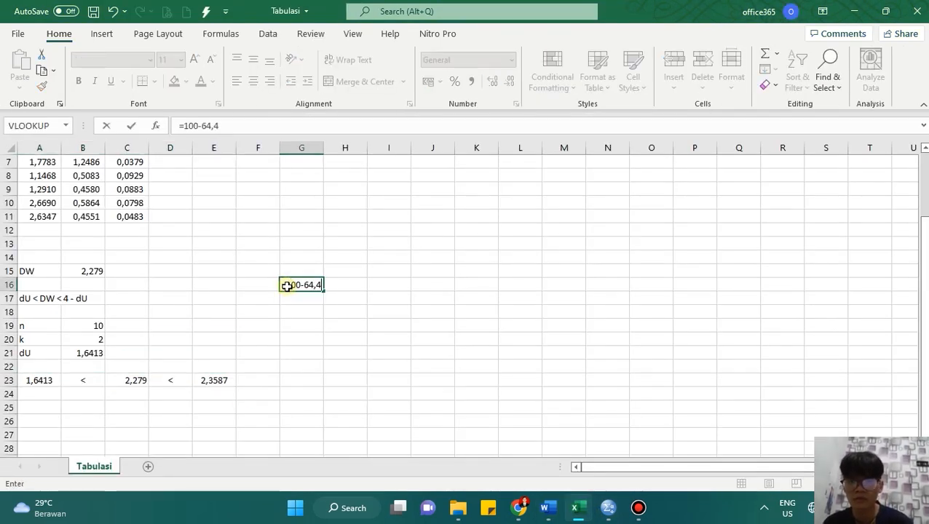
pyautogui.press('Return')
pyautogui.click(309, 284)
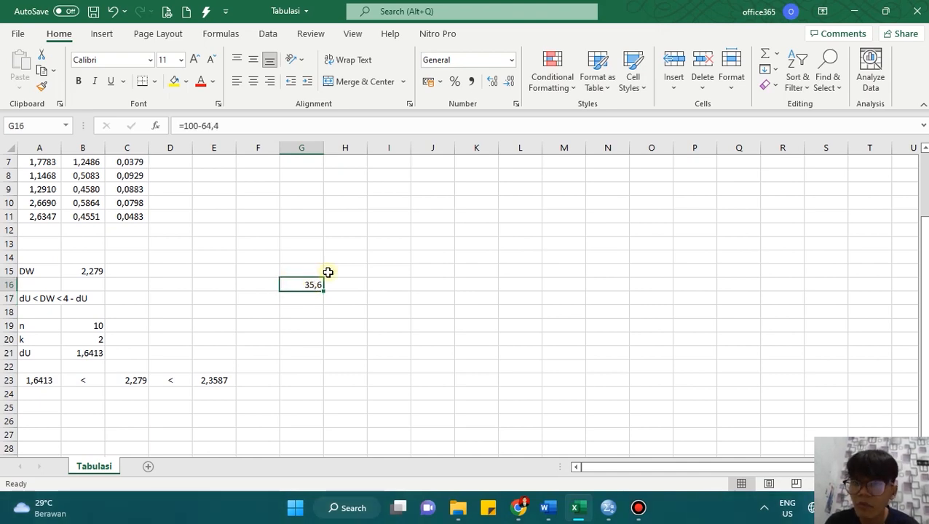
# Step: Return to the Interpretasi document in Word and highlight "oleh faktor lain" in the Uji R Square paragraph
pyautogui.hotkey('alt', 'Tab')
pyautogui.moveTo(350, 340); pyautogui.dragTo(410, 348)
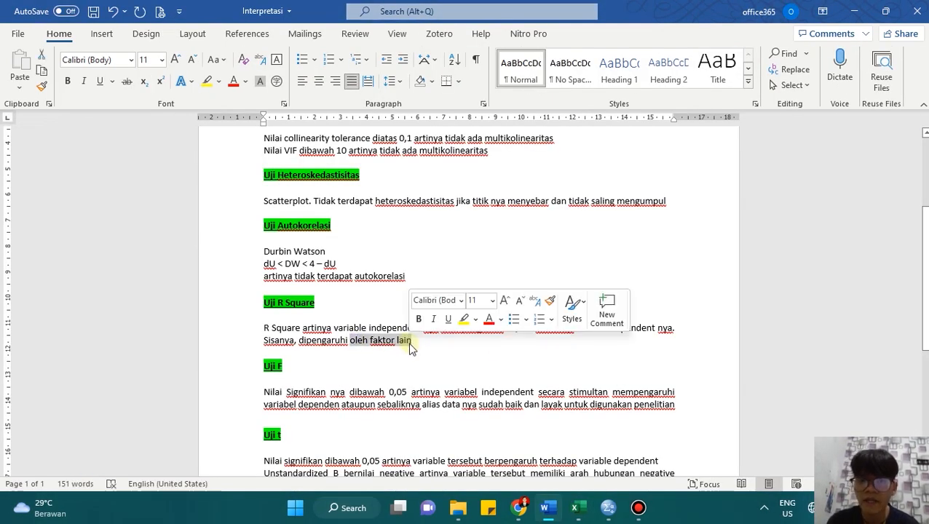
pyautogui.click(410, 348)
pyautogui.moveTo(321, 299); pyautogui.dragTo(264, 302)
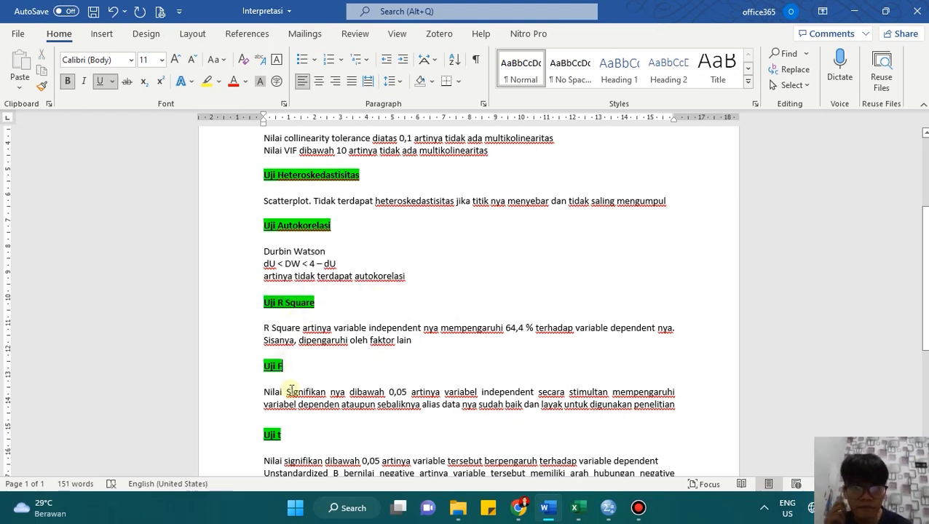
# Step: Read the Uji F criterion, highlighting the part saying the data is already good
pyautogui.scroll(-1, 306, 389)
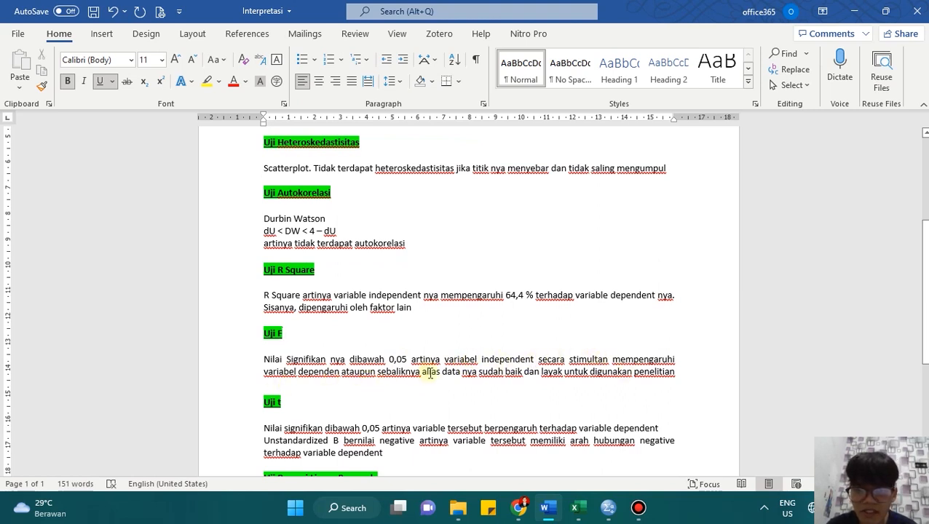
pyautogui.doubleClick(484, 372)
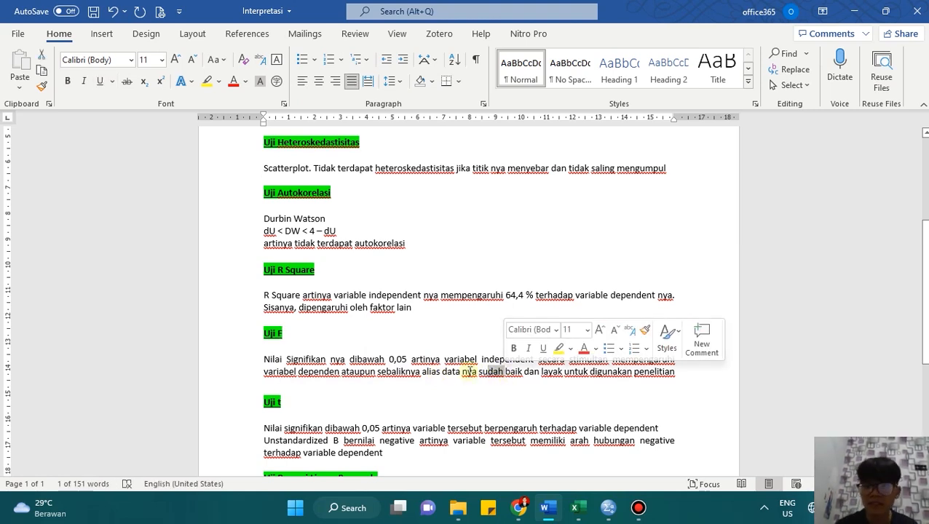
pyautogui.click(306, 331)
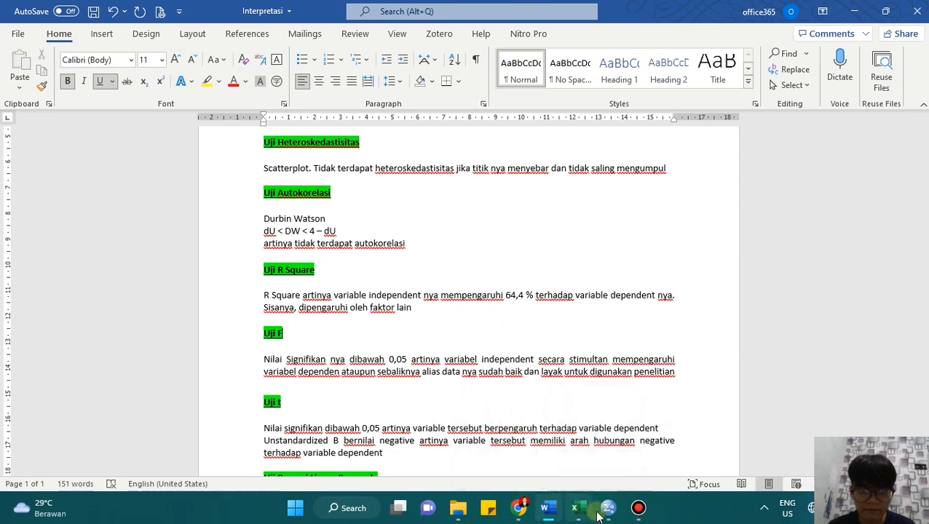
# Step: Switch to the SPSS output, locate the ANOVA table of the latest regression and examine its Sig. value
pyautogui.moveTo(609, 507)
pyautogui.click(554, 447)
pyautogui.scroll(-10, 275, 310)
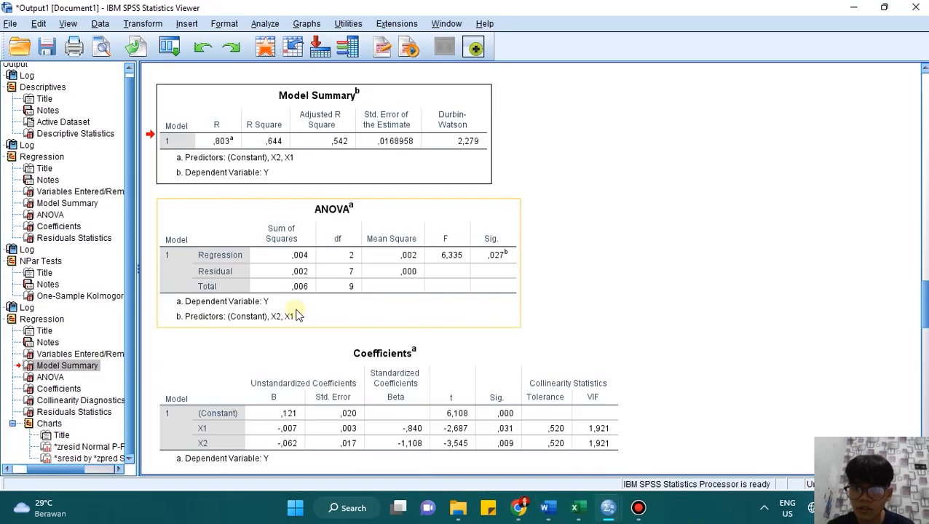
pyautogui.scroll(10, 301, 309)
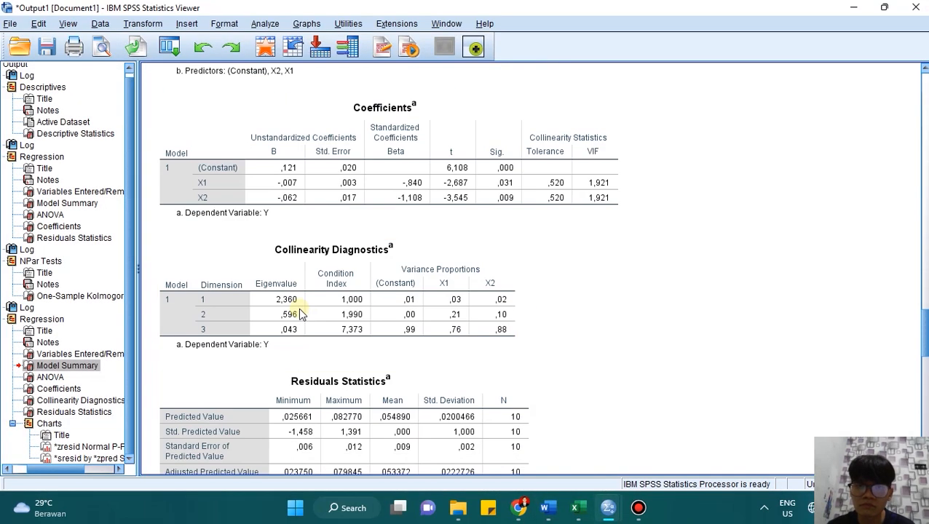
pyautogui.click(395, 214)
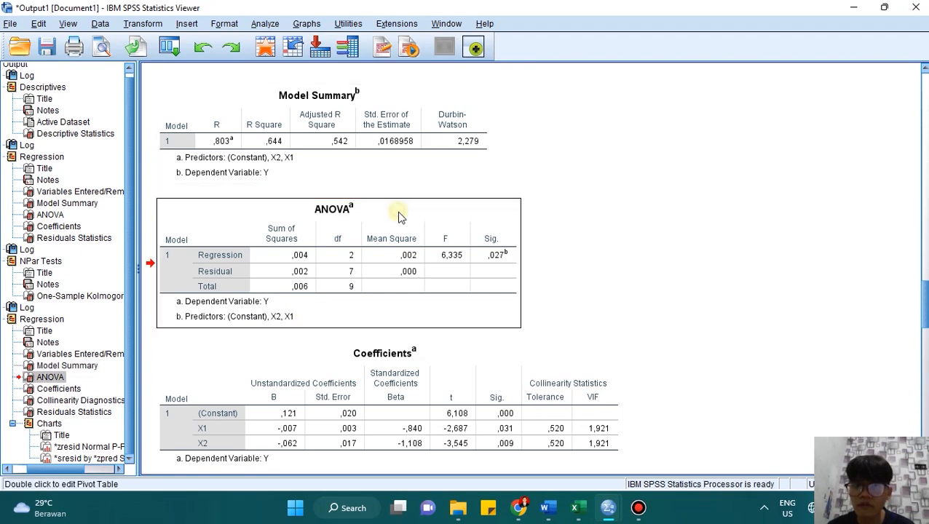
pyautogui.scroll(-15, 408, 245)
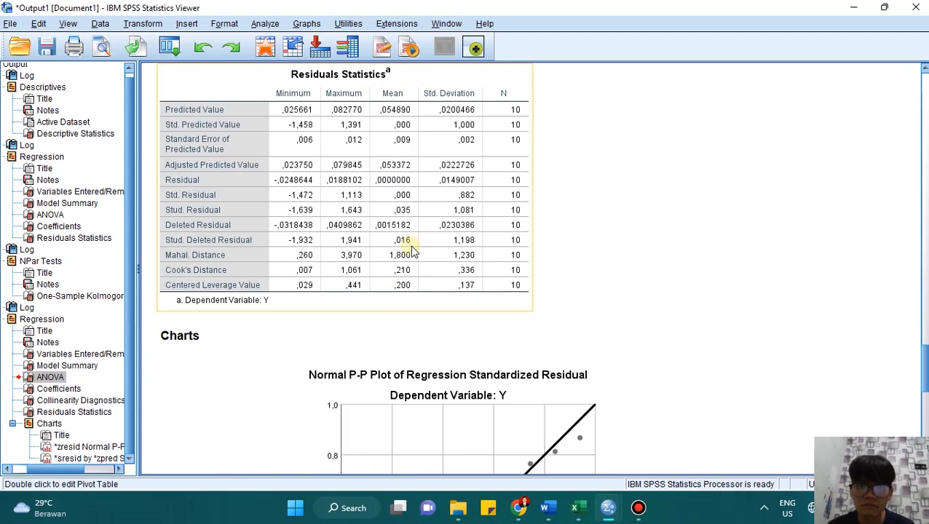
pyautogui.scroll(4, 419, 259)
pyautogui.scroll(10, 419, 258)
pyautogui.scroll(-3, 460, 298)
pyautogui.scroll(3, 459, 302)
pyautogui.scroll(3, 437, 255)
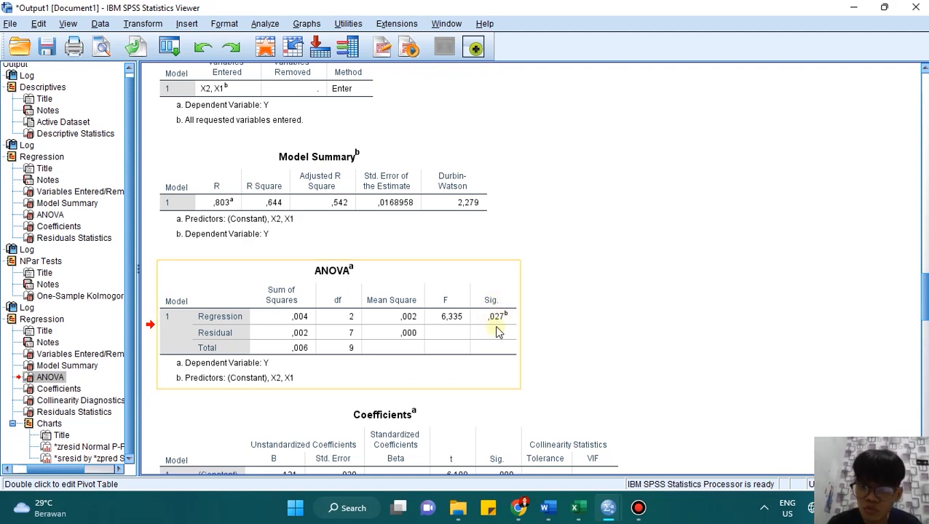
# Step: Compare the ANOVA Sig. value with the 0,05 threshold under Uji F in Word, highlighting the criterion's conclusion and heading
pyautogui.hotkey('alt', 'Tab')
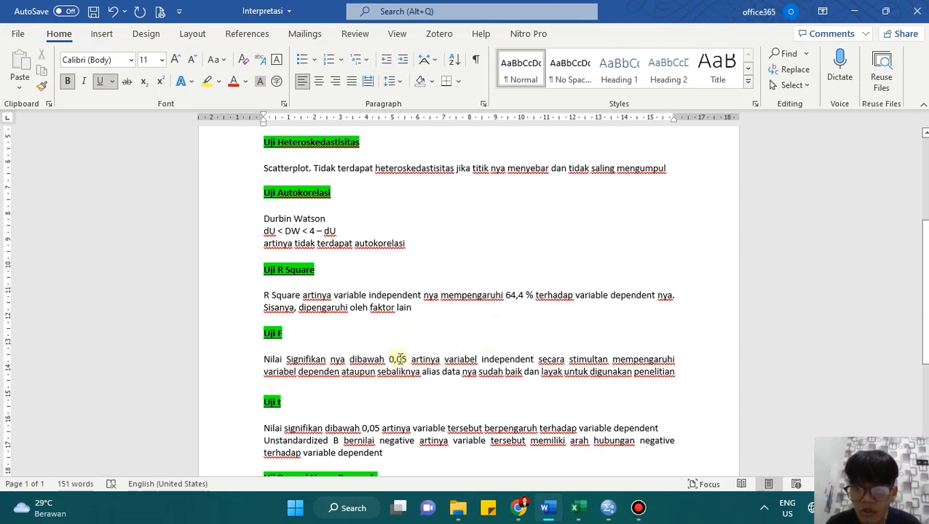
pyautogui.hotkey('alt', 'Tab')
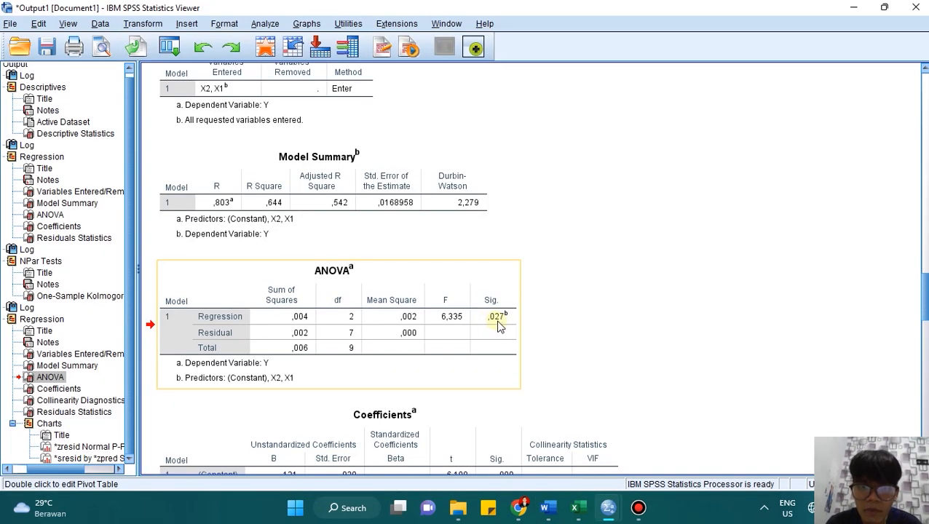
pyautogui.hotkey('alt', 'Tab')
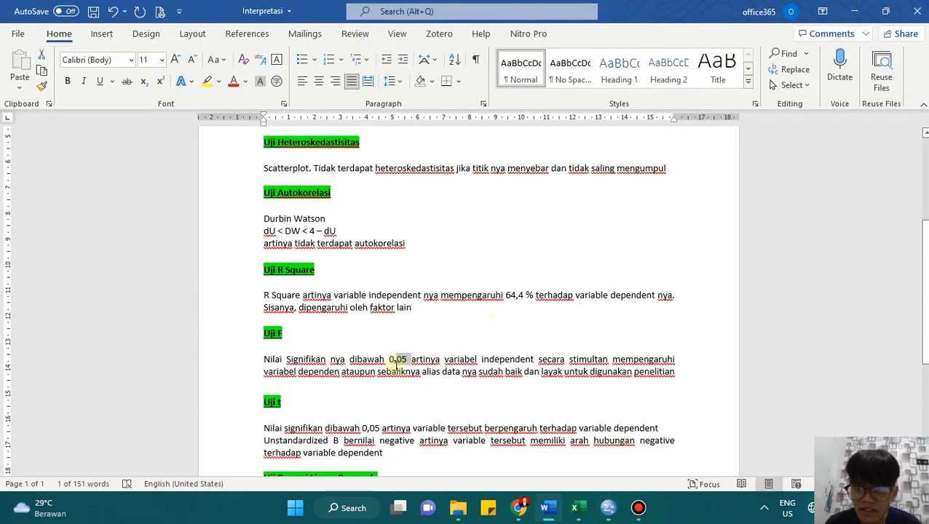
pyautogui.click(406, 359)
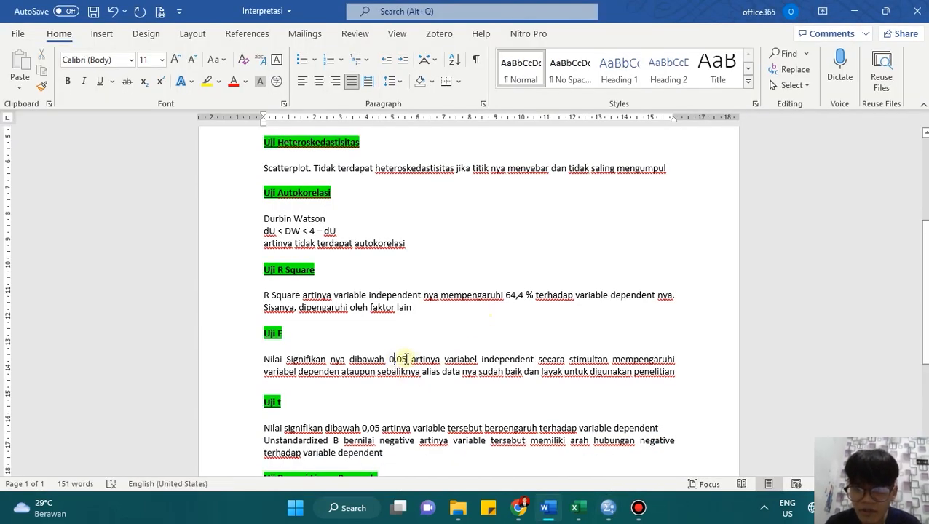
pyautogui.click(444, 371)
pyautogui.keyDown('shift'); pyautogui.click(516, 371); pyautogui.keyUp('shift')
pyautogui.click(559, 384)
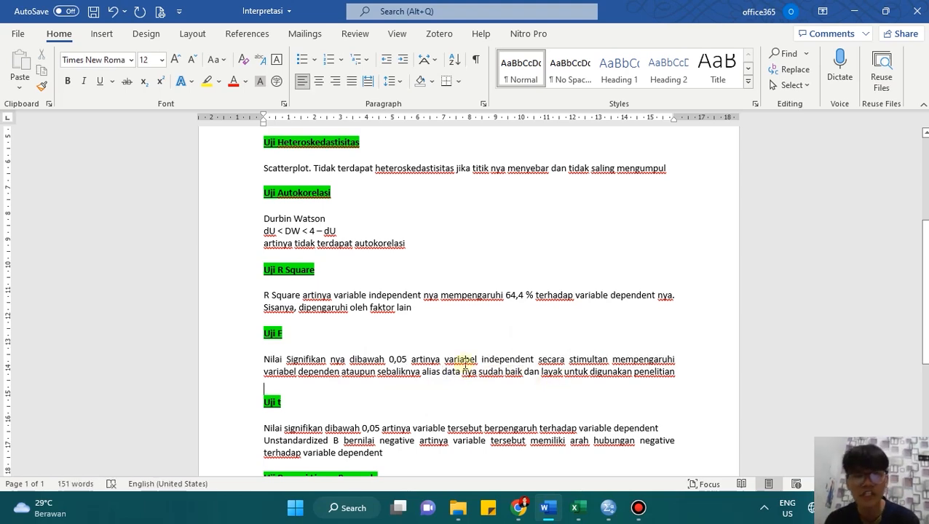
pyautogui.scroll(-1, 464, 360)
pyautogui.tripleClick(282, 299)
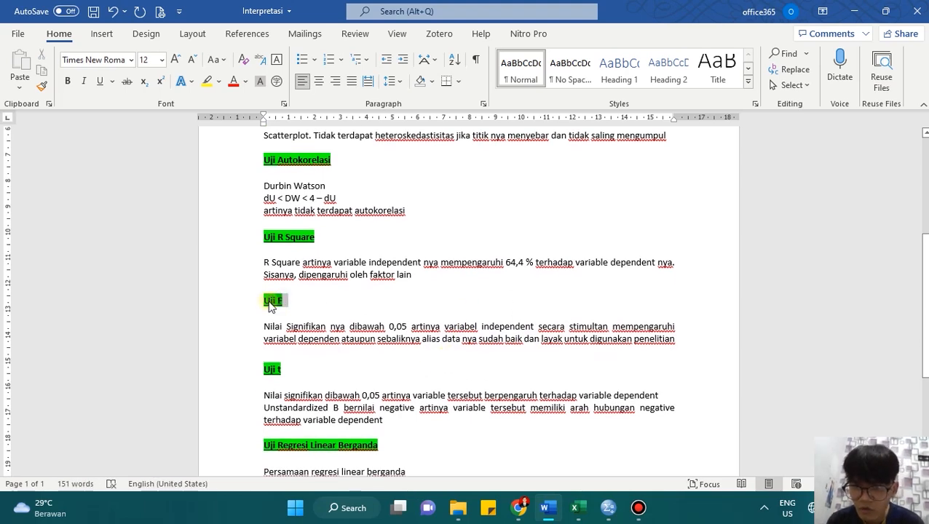
# Step: Find the Uji t section in Word, then switch to SPSS and locate the latest regression's Coefficients table
pyautogui.scroll(-2, 283, 300)
pyautogui.doubleClick(286, 303)
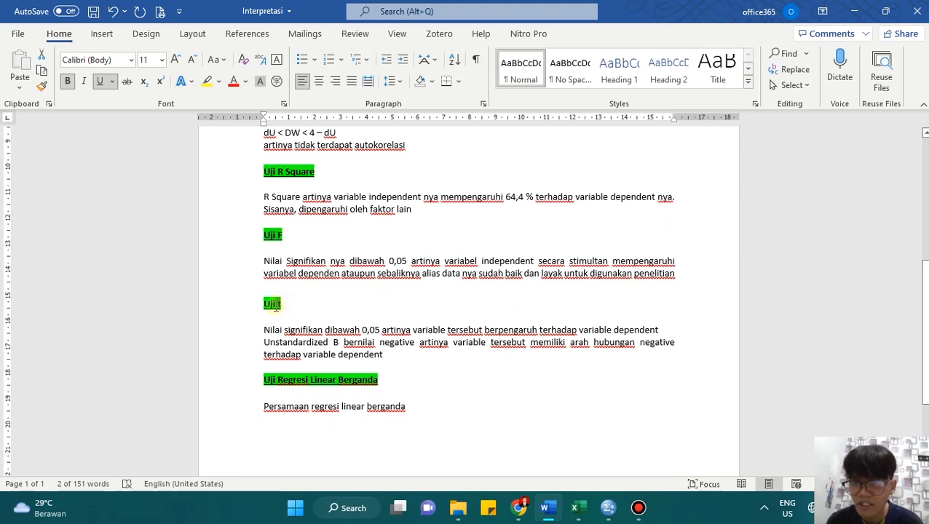
pyautogui.click(324, 331)
pyautogui.hotkey('alt', 'Tab')
pyautogui.scroll(-1, 378, 313)
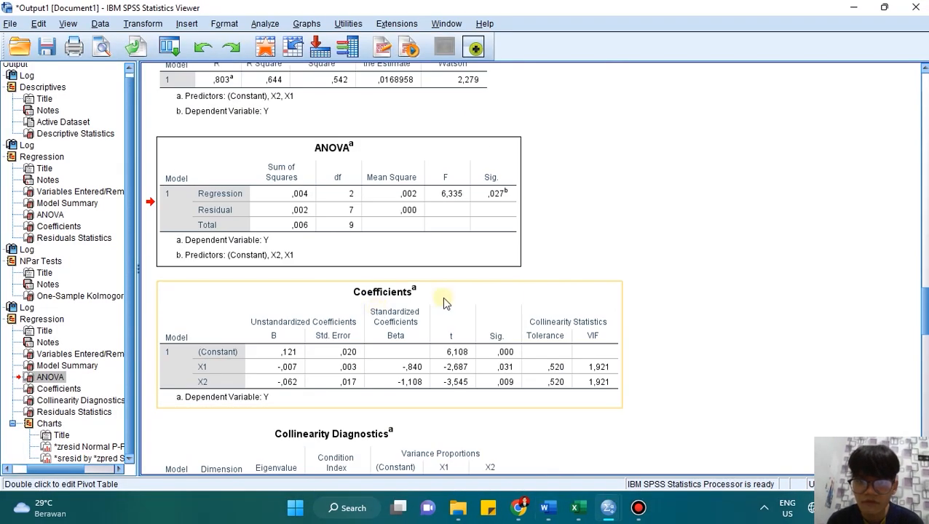
pyautogui.click(444, 299)
pyautogui.scroll(-2, 451, 313)
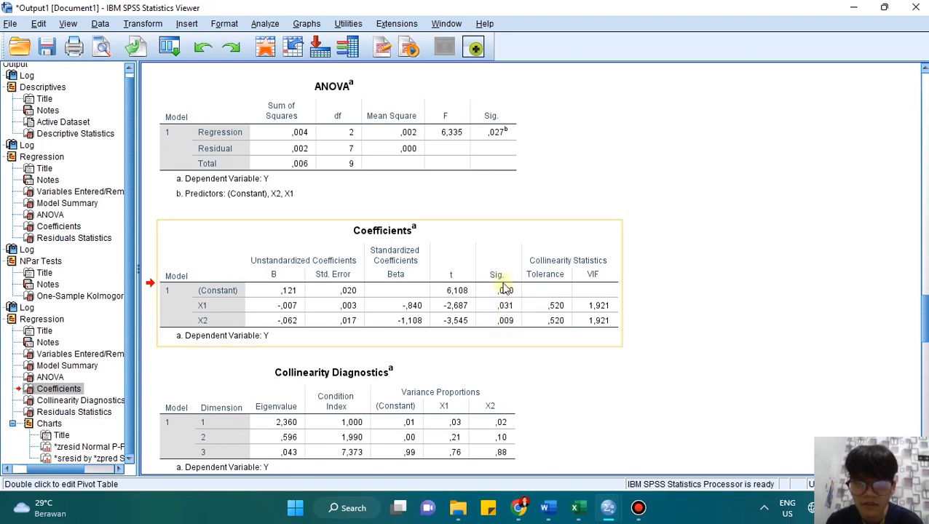
# Step: Highlight the 0,05 threshold under Uji t in Word, then compare it with the Sig. values of X1 and X2 in SPSS
pyautogui.hotkey('alt', 'Tab')
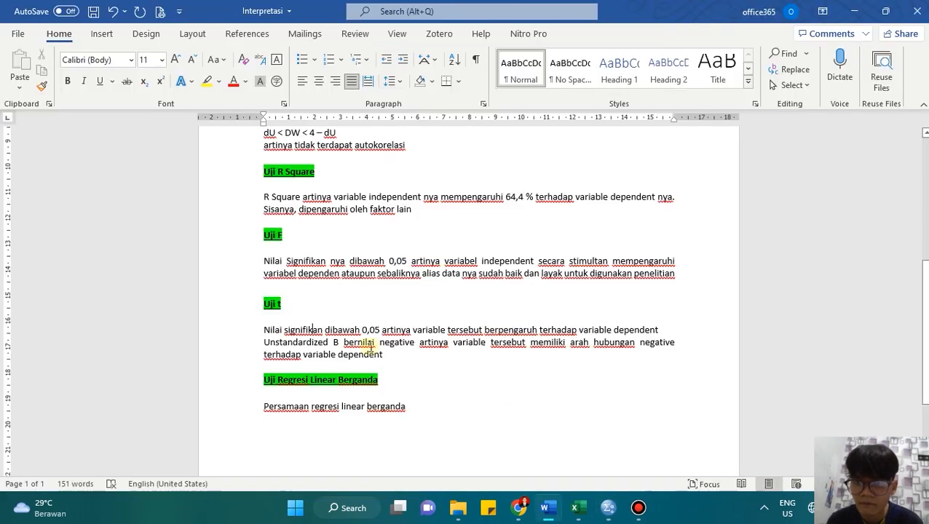
pyautogui.moveTo(288, 332); pyautogui.dragTo(382, 332)
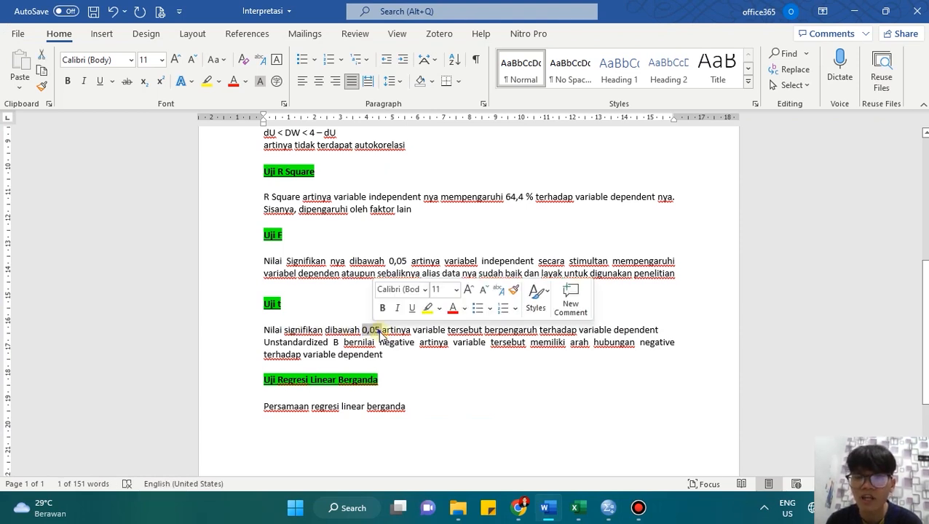
pyautogui.click(379, 332)
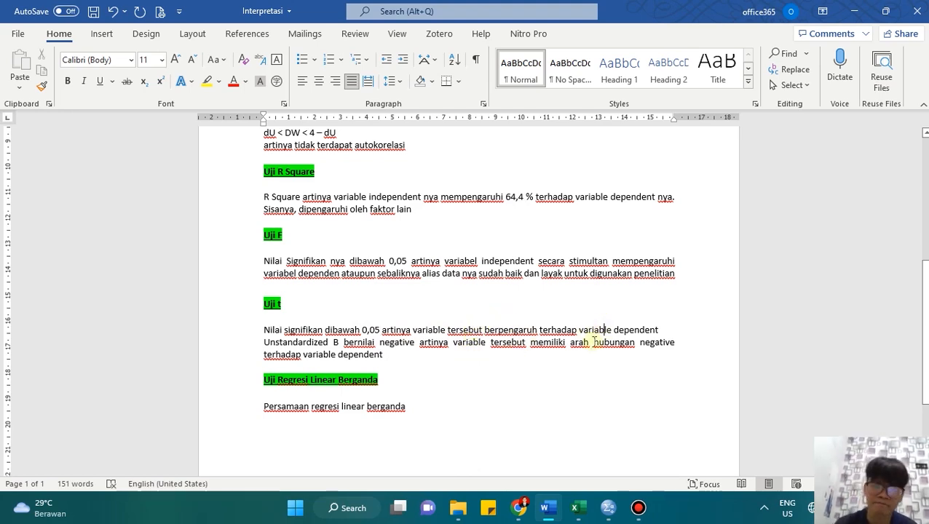
pyautogui.hotkey('alt', 'Tab')
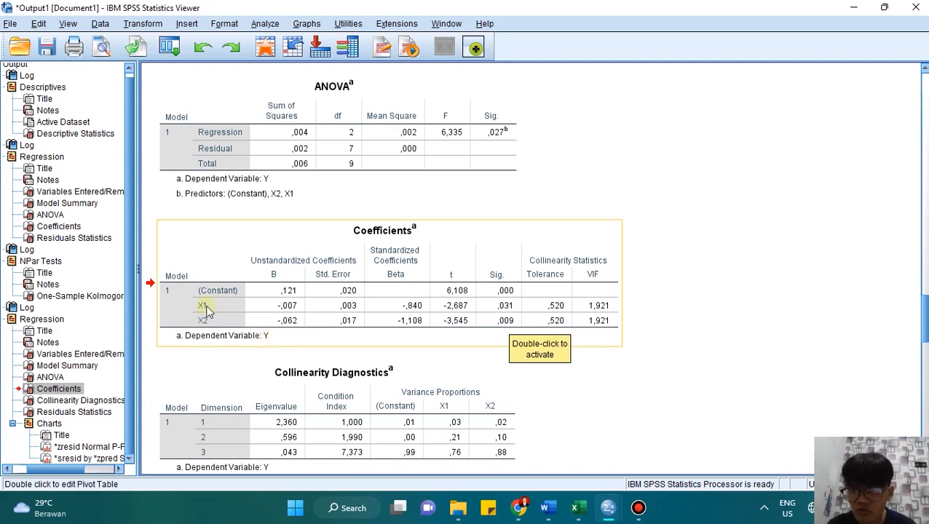
# Step: Read the Unstandardized B criterion under Uji t in Word against the B column of the SPSS Coefficients table
pyautogui.hotkey('alt', 'Tab')
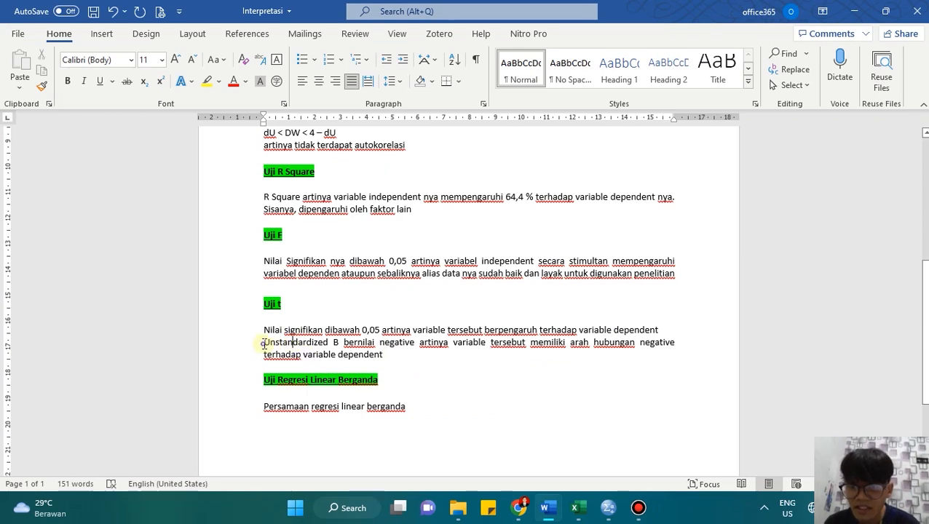
pyautogui.moveTo(264, 344); pyautogui.dragTo(328, 343)
pyautogui.hotkey('alt', 'Tab')
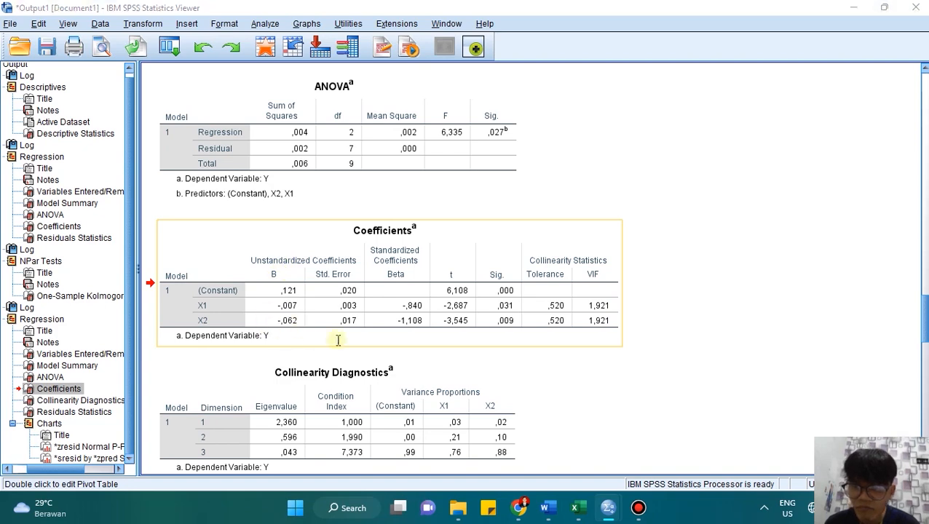
pyautogui.hotkey('alt', 'Tab')
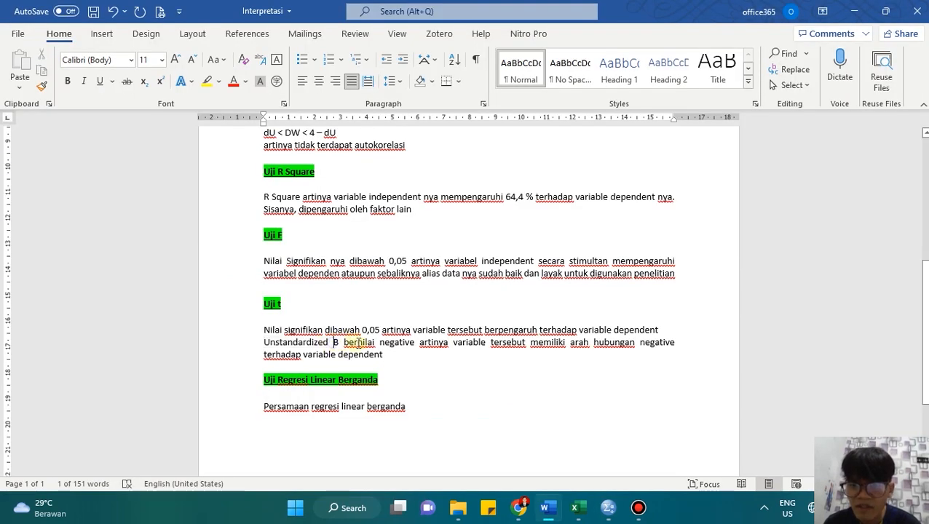
pyautogui.click(335, 346)
pyautogui.click(463, 342)
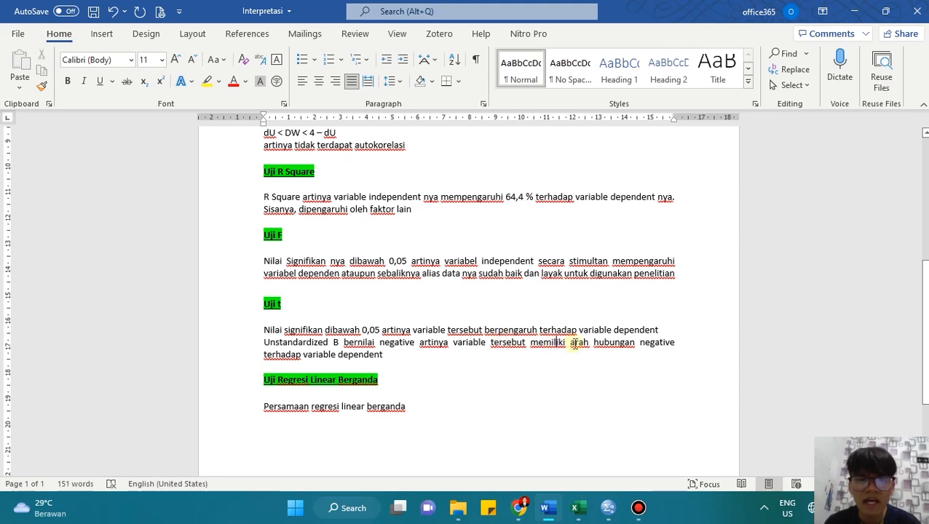
pyautogui.click(662, 343)
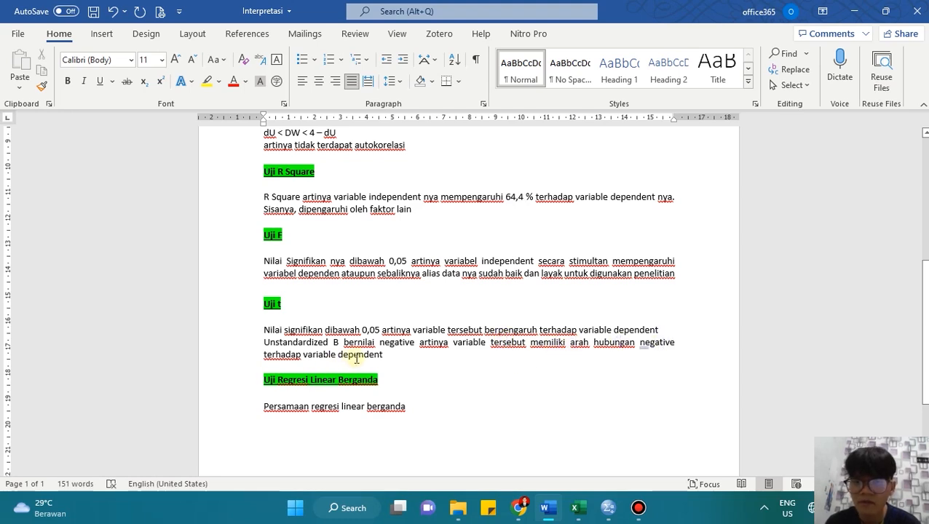
pyautogui.click(360, 355)
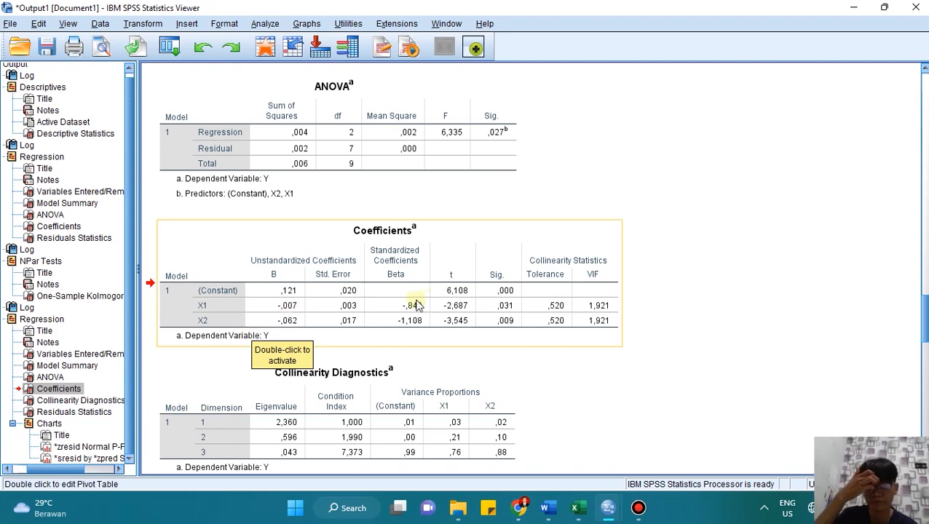
# Step: Go to the Uji Regresi Linear Berganda section in Word and add a new line below "Persamaan regresi linear berganda"
pyautogui.scroll(-2, 407, 300)
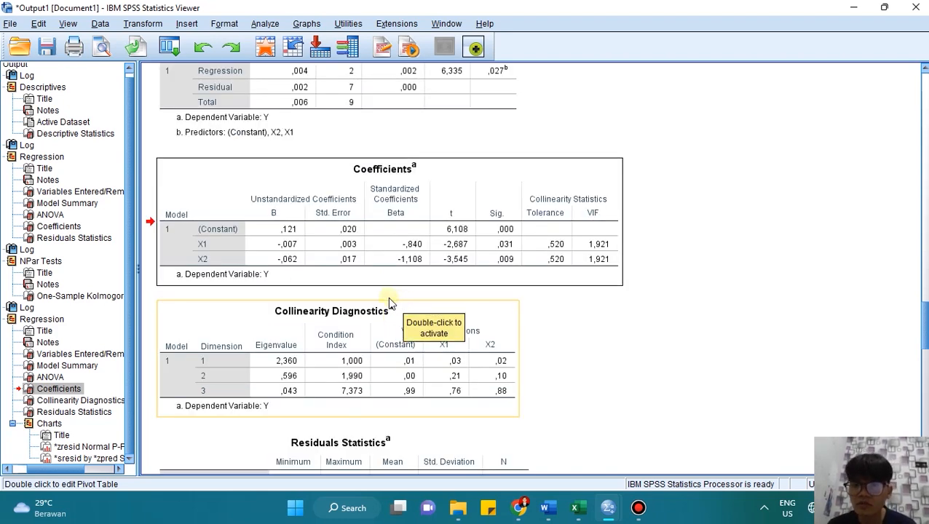
pyautogui.hotkey('alt', 'Tab')
pyautogui.scroll(-1, 400, 304)
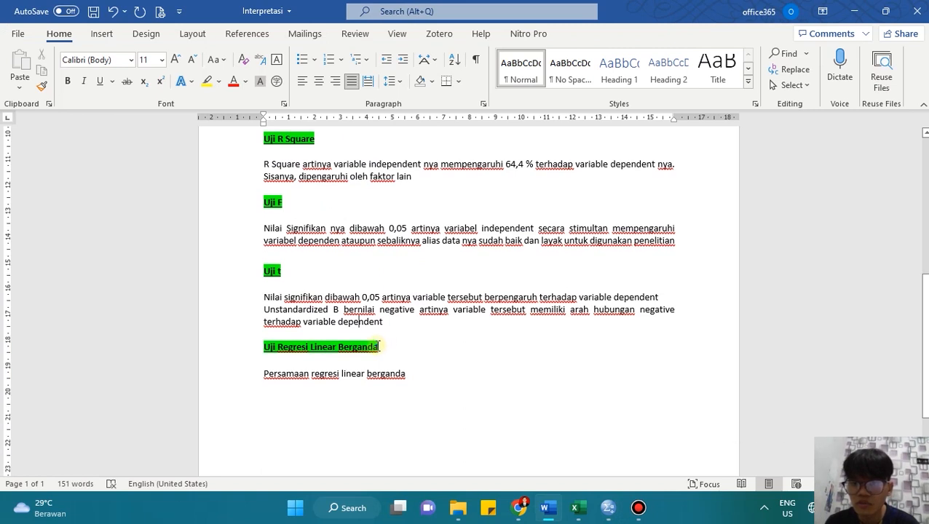
pyautogui.click(253, 353)
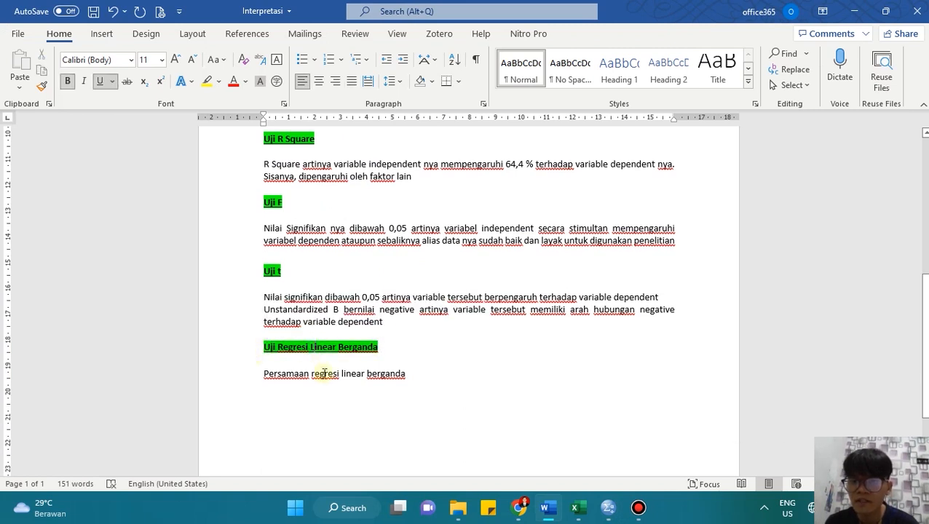
pyautogui.tripleClick(335, 374)
pyautogui.click(423, 375)
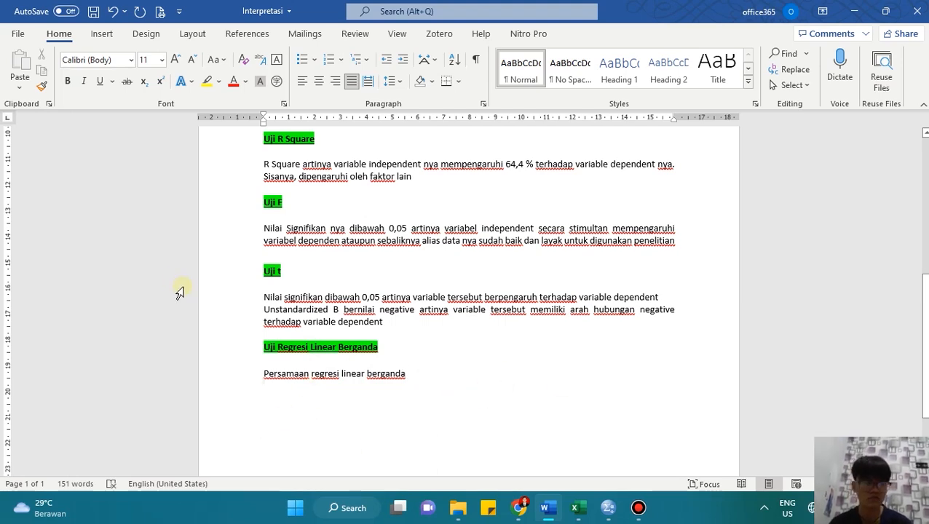
pyautogui.moveTo(4, 502)
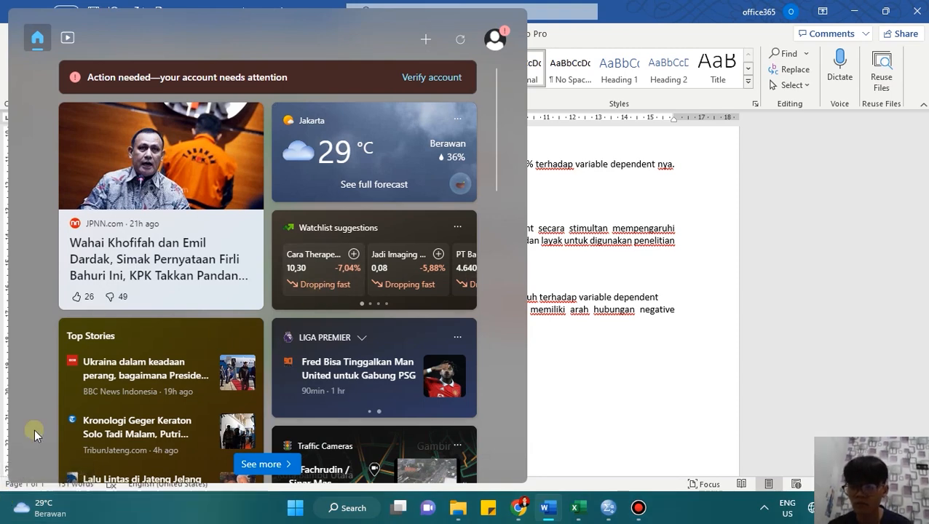
pyautogui.press('Return')
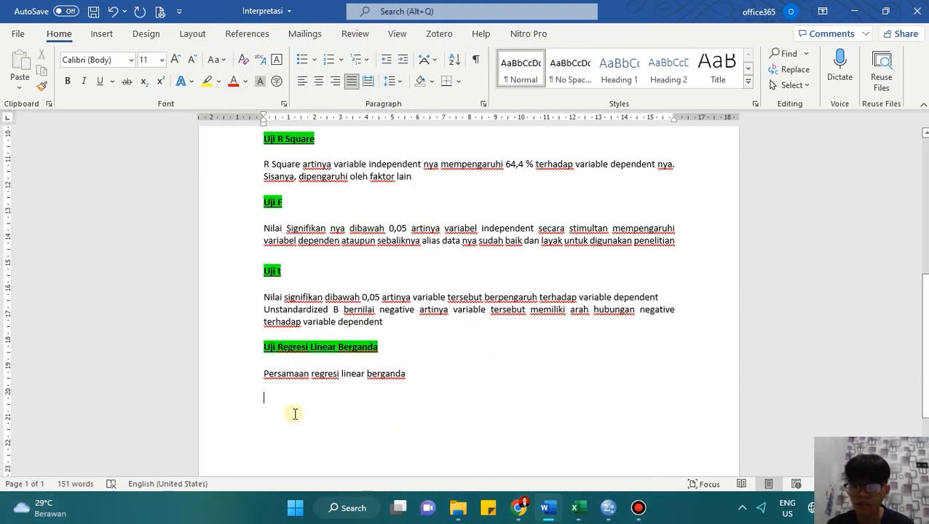
# Step: Consult the variables in the SPSS Coefficients table and begin the regression equation in Word with "Y ="
pyautogui.hotkey('alt', 'Tab')
pyautogui.click(346, 229)
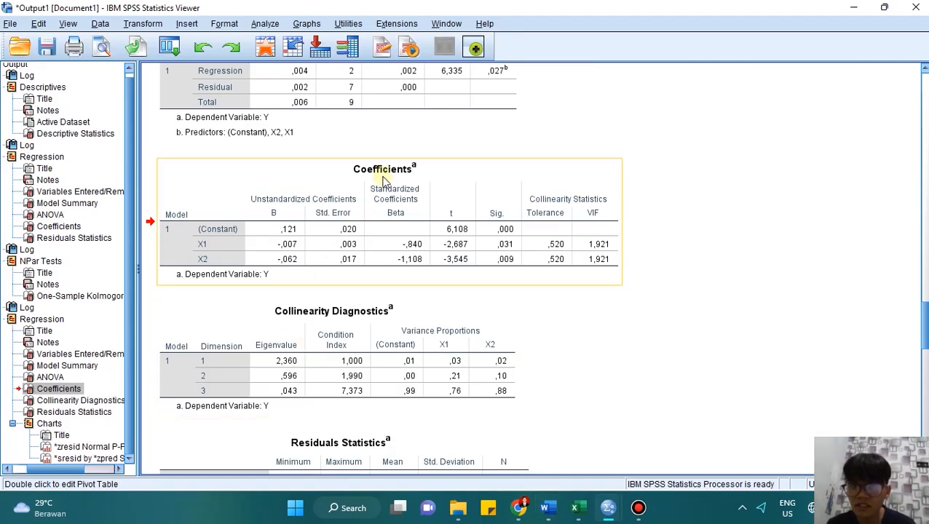
pyautogui.hotkey('alt', 'Tab')
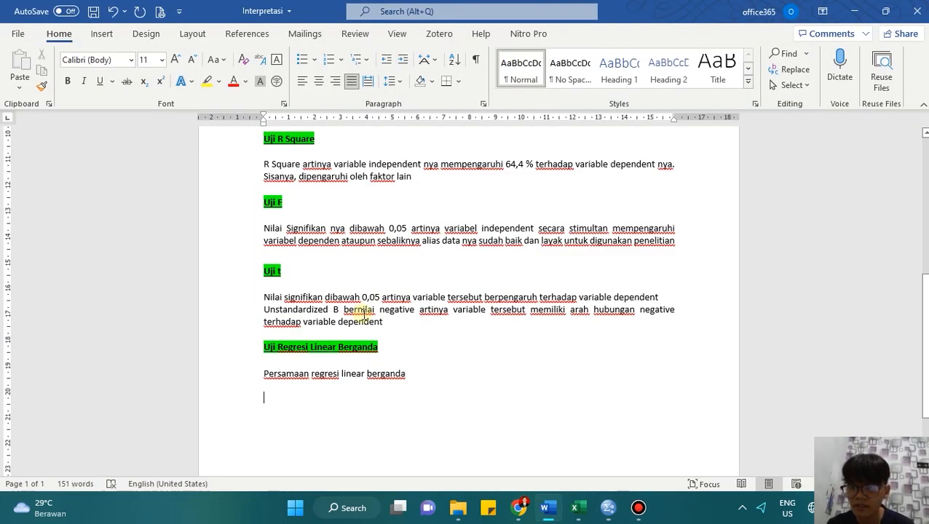
pyautogui.hotkey('alt', 'Tab')
pyautogui.click(313, 368)
pyautogui.click(207, 244)
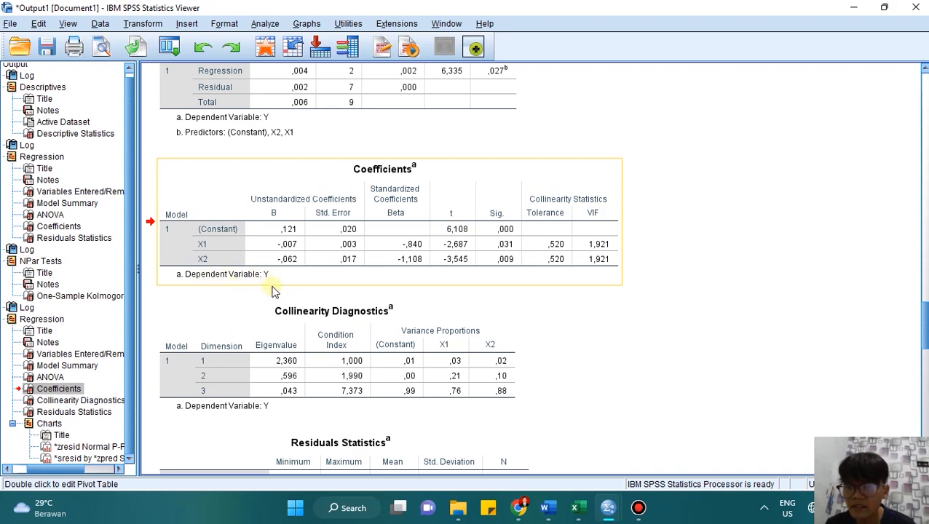
pyautogui.hotkey('alt', 'Tab')
pyautogui.hotkey('alt', 'Tab')
pyautogui.hotkey('alt', 'Tab')
pyautogui.write('Y =')
# Step: Add the constant's B value from the Coefficients table to the Word equation as "0,121 +"
pyautogui.hotkey('alt', 'Tab')
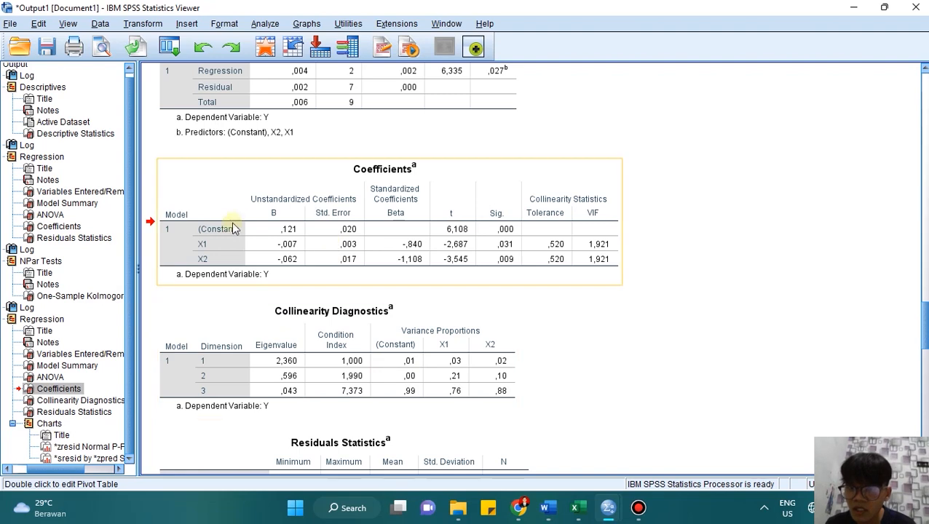
pyautogui.hotkey('alt', 'Tab')
pyautogui.write('0,121')
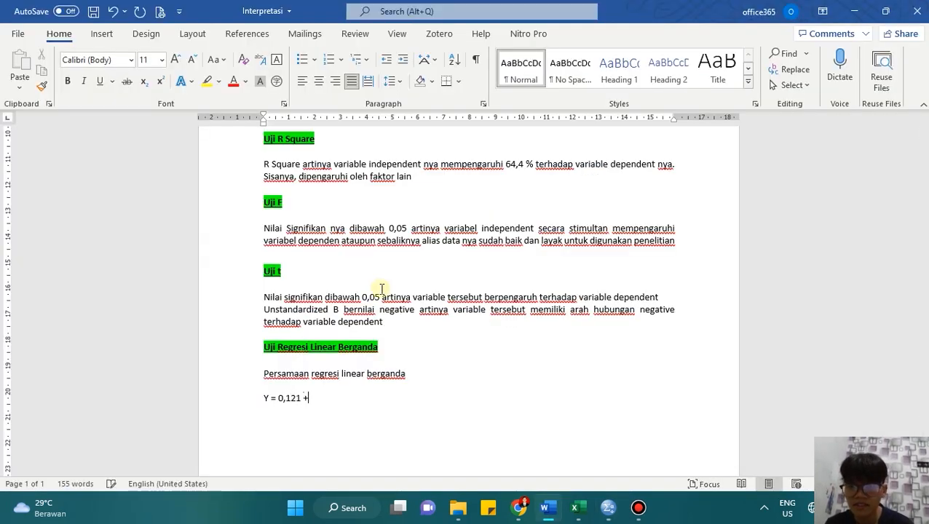
# Step: Append the X1 term "-0,007X1 +" to the Word equation, using the B value from the SPSS Coefficients table
pyautogui.hotkey('alt', 'Tab')
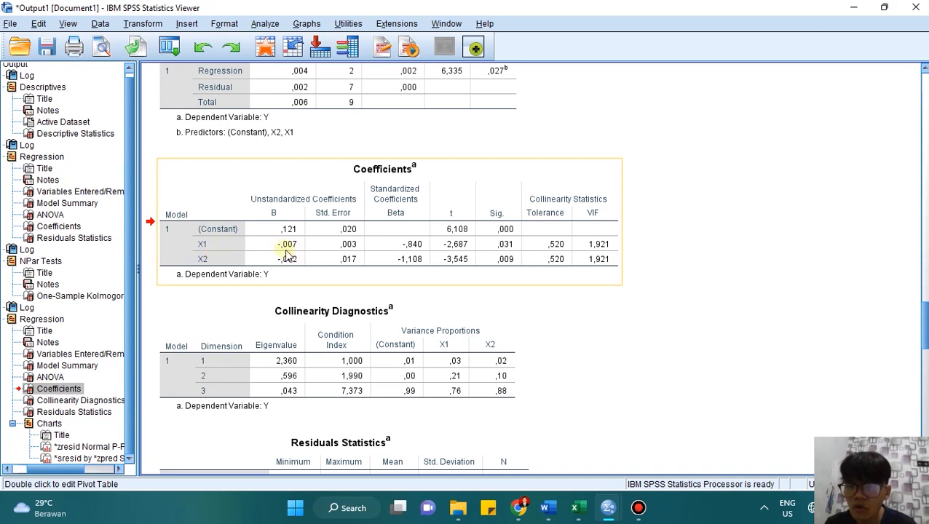
pyautogui.hotkey('alt', 'Tab')
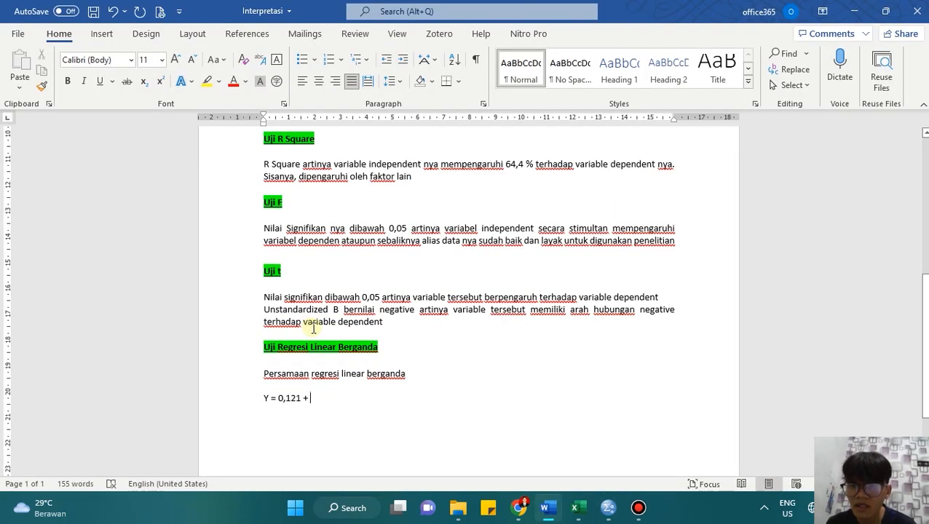
pyautogui.write('-0,007')
pyautogui.hotkey('alt', 'Tab')
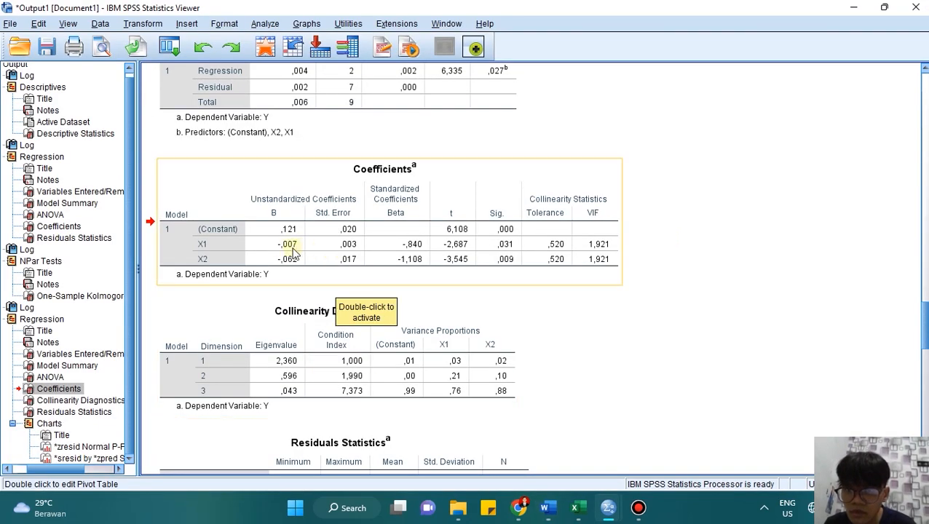
pyautogui.hotkey('alt', 'Tab')
pyautogui.write('X1 +')
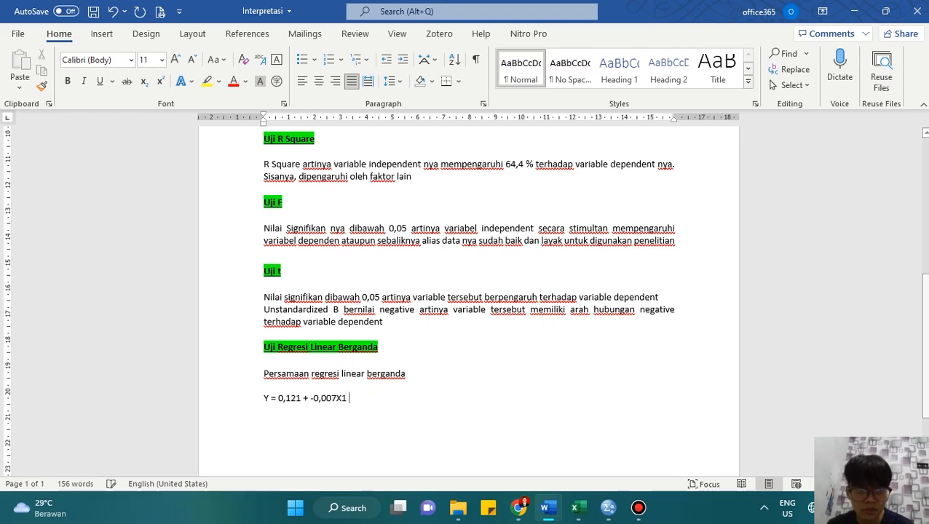
# Step: Complete the Word equation with "-0,062X2 + e", taking the X2 coefficient from the SPSS Coefficients table
pyautogui.hotkey('alt', 'Tab')
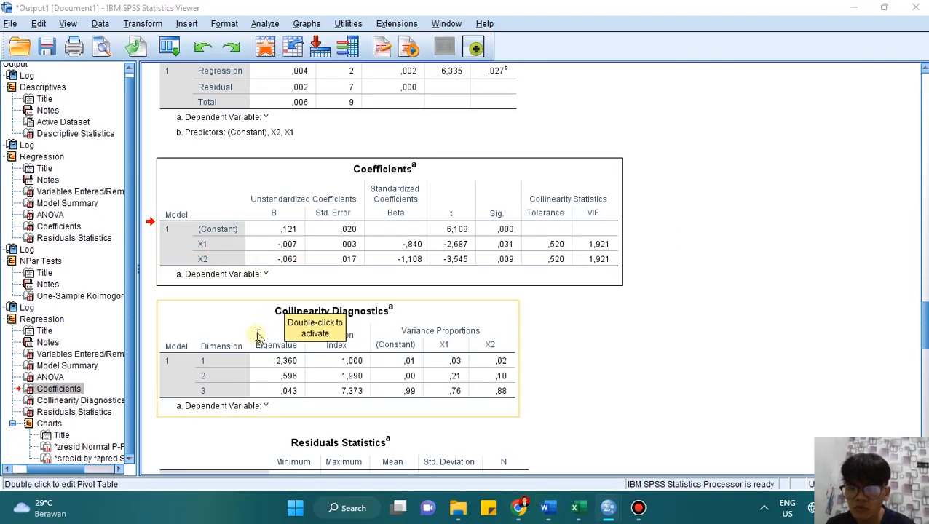
pyautogui.hotkey('alt', 'Tab')
pyautogui.write('-0,0')
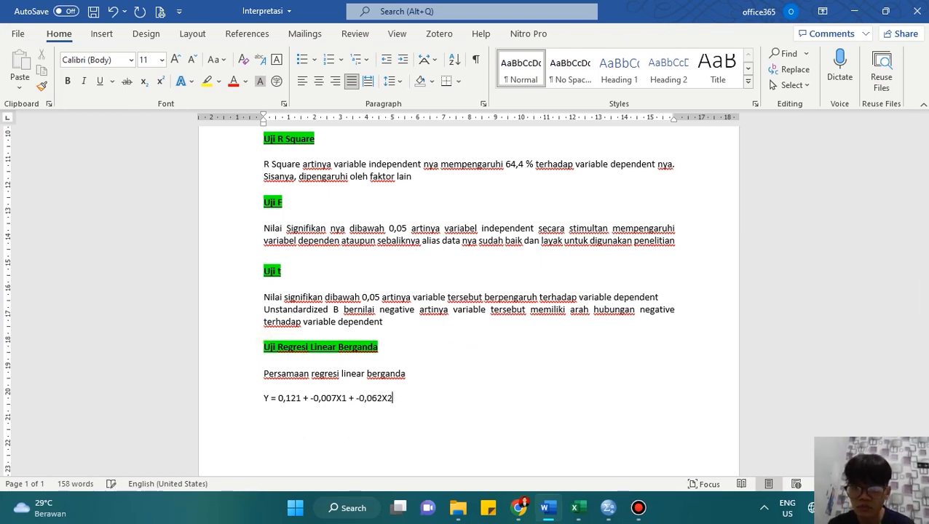
pyautogui.hotkey('alt', 'Tab')
pyautogui.hotkey('alt', 'Tab')
pyautogui.write('62X2 + e')
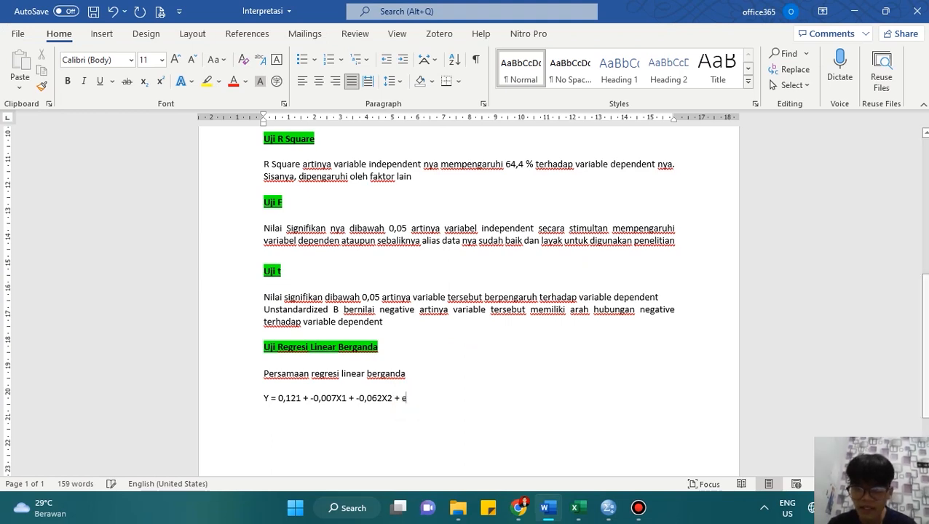
# Step: Review the terms of the finished regression equation in Word by highlighting them, then return to the line's end
pyautogui.keyDown('shift'); pyautogui.click(334, 399); pyautogui.keyUp('shift')
pyautogui.click(332, 399)
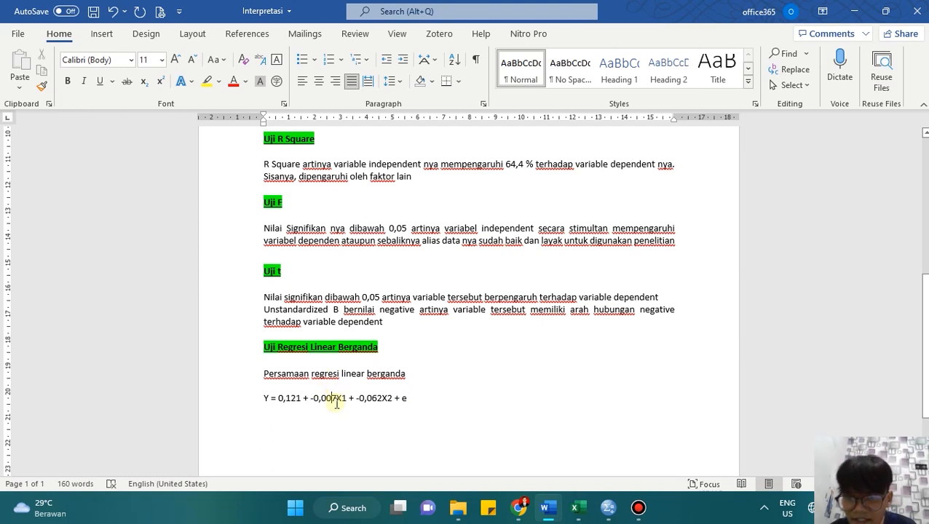
pyautogui.moveTo(413, 397); pyautogui.dragTo(281, 402)
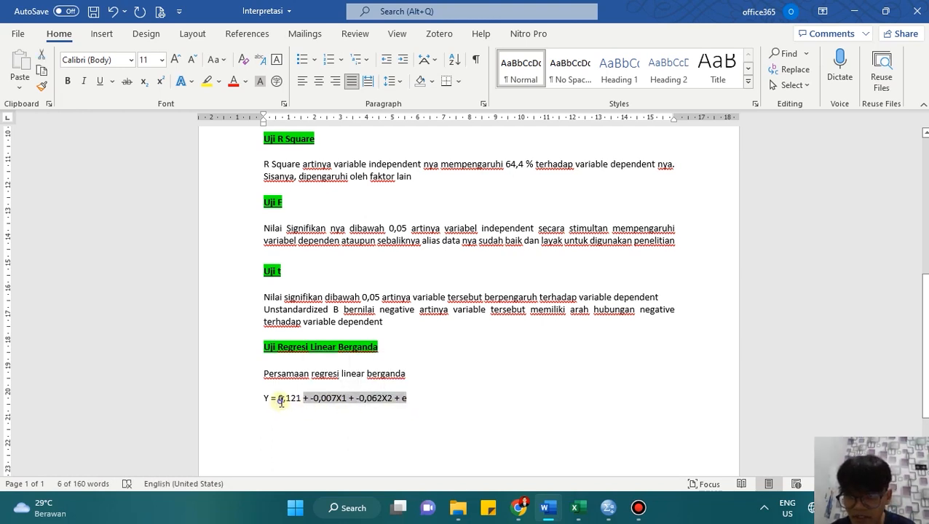
pyautogui.click(295, 416)
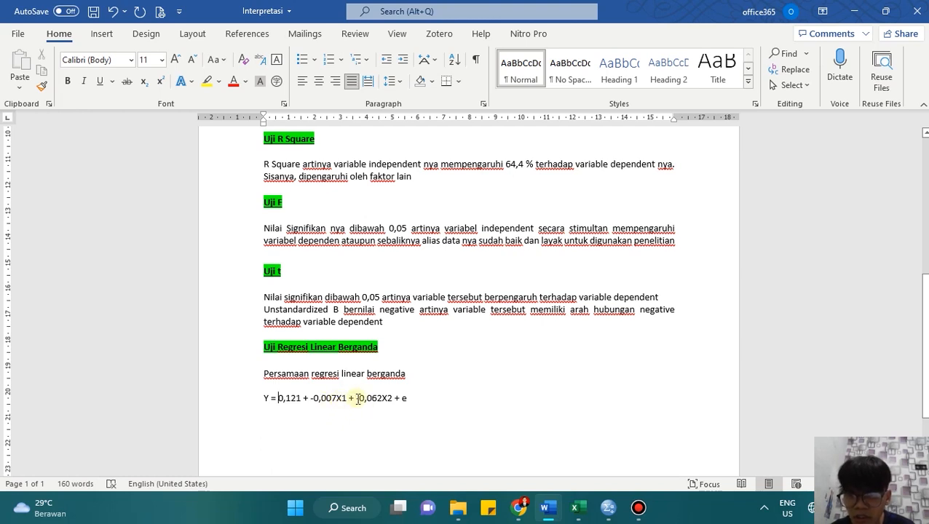
pyautogui.click(420, 400)
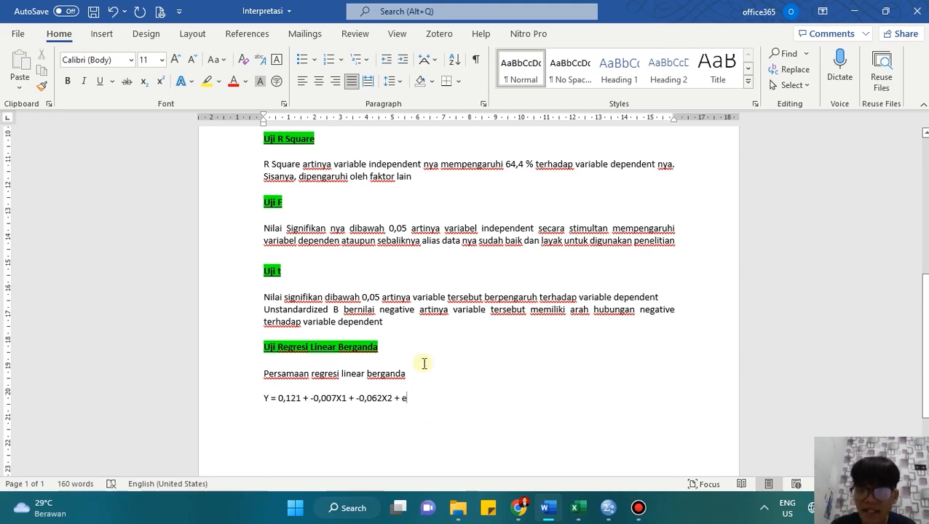
# Step: Return to the top of the Word interpretation notes, then switch to the SPSS Data Editor and examine the X2 and residual columns
pyautogui.scroll(9, 423, 361)
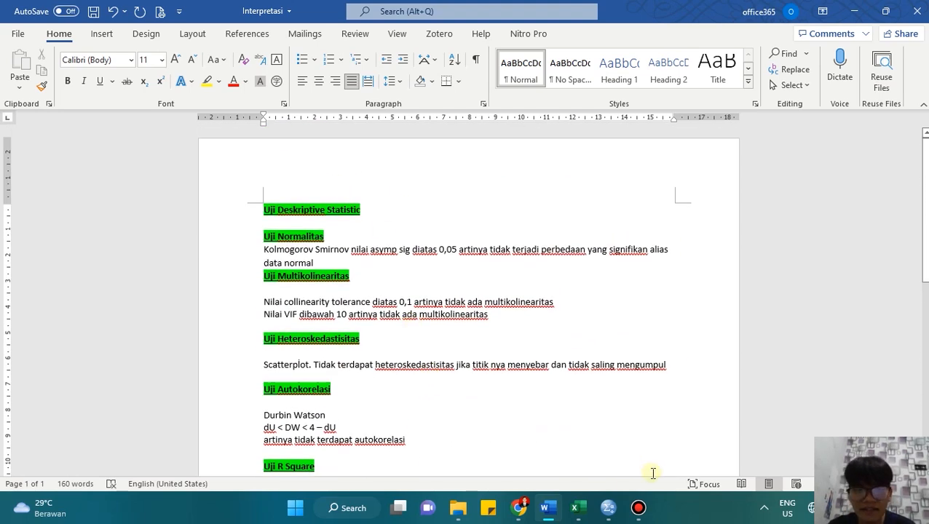
pyautogui.moveTo(608, 508)
pyautogui.click(801, 446)
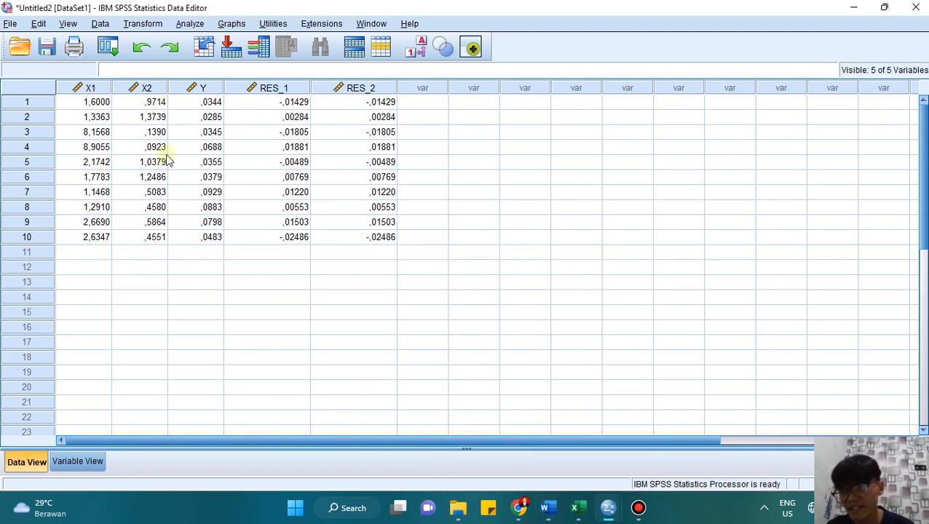
pyautogui.click(162, 179)
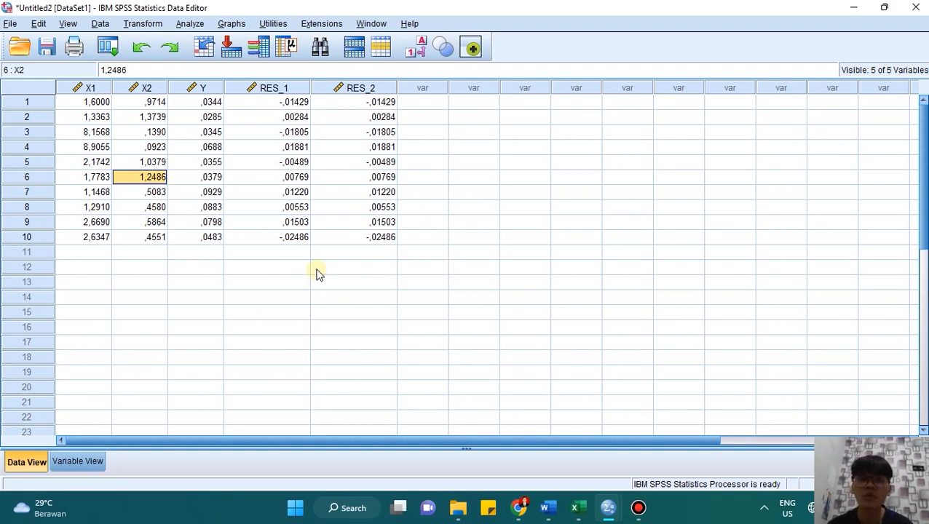
pyautogui.click(837, 466)
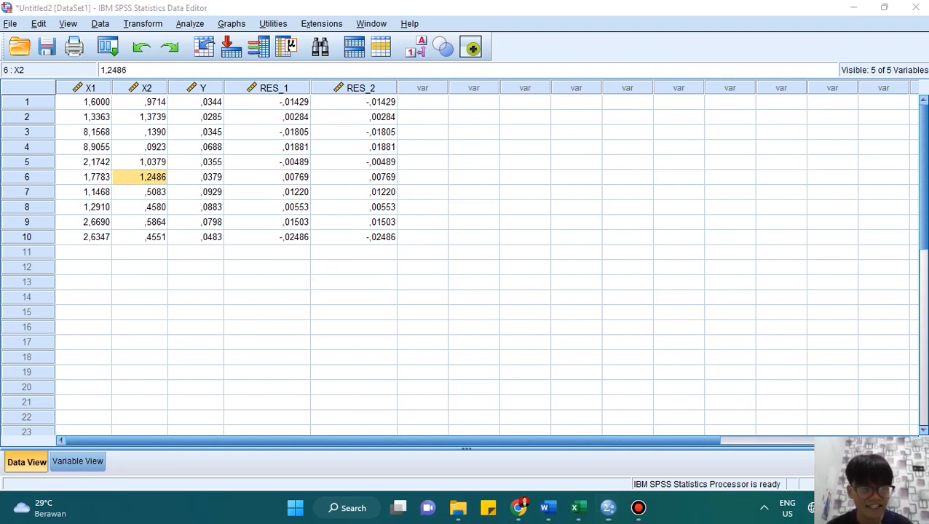
pyautogui.click(251, 237)
pyautogui.click(364, 238)
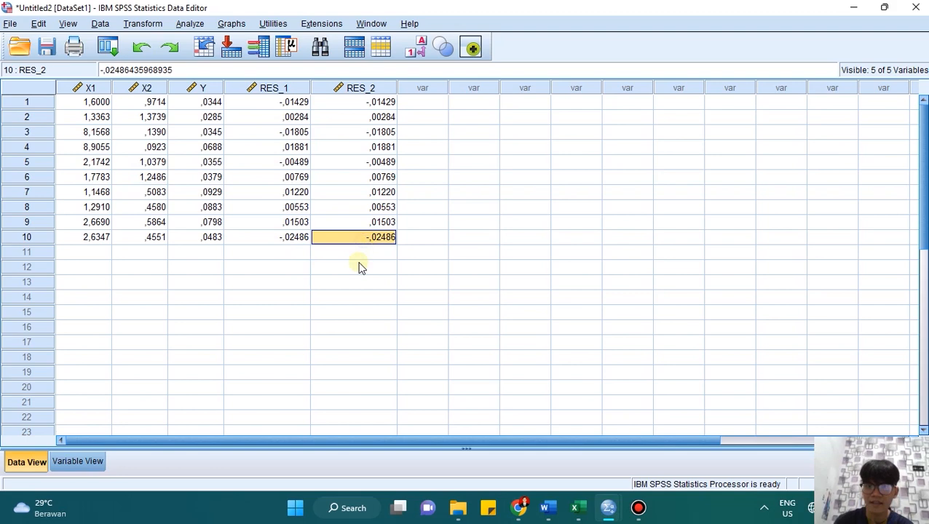
# Step: Switch to the Tabulasi workbook in Excel and highlight the X1, X2 and Y data values in A2:C11
pyautogui.moveTo(577, 511)
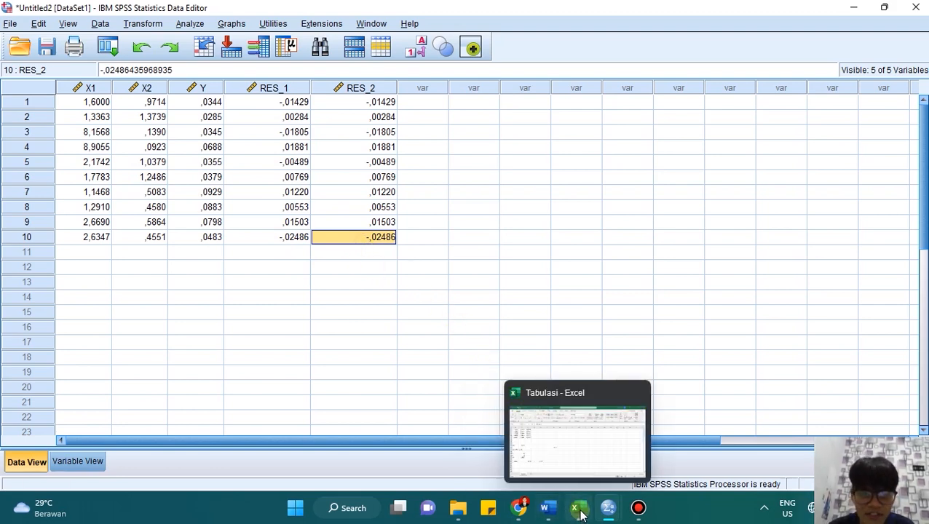
pyautogui.click(556, 445)
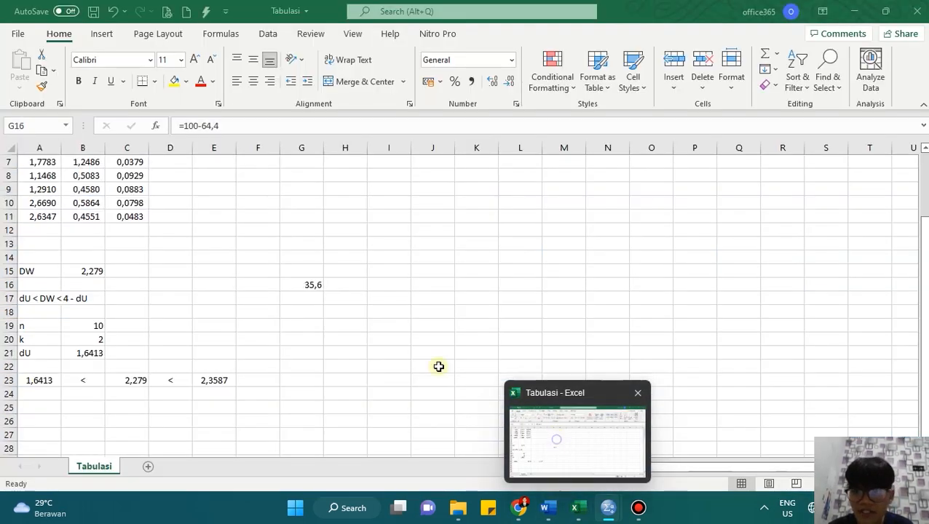
pyautogui.click(76, 176)
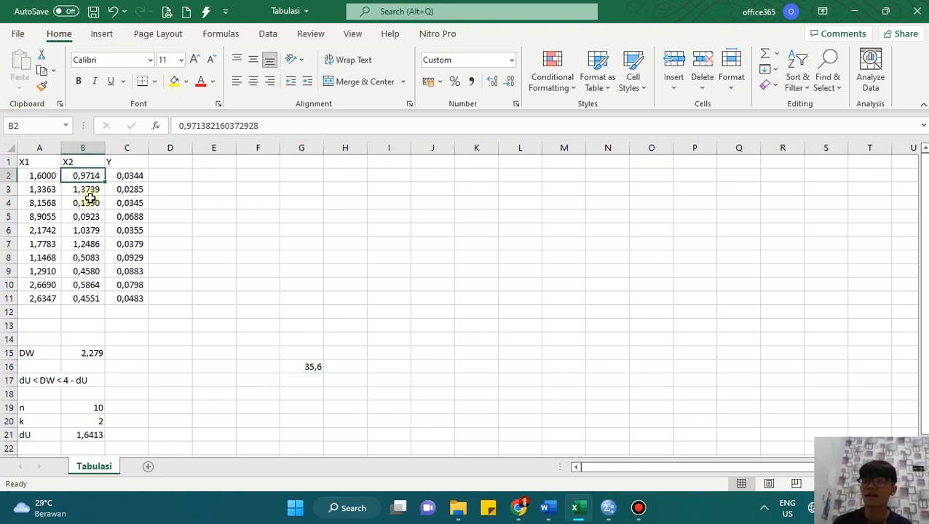
pyautogui.click(46, 176)
pyautogui.click(135, 299)
pyautogui.moveTo(138, 298)
pyautogui.mouseDown()
pyautogui.moveTo(37, 178)
pyautogui.moveTo(129, 281)
pyautogui.moveTo(125, 298)
pyautogui.mouseUp()
pyautogui.click(37, 177)
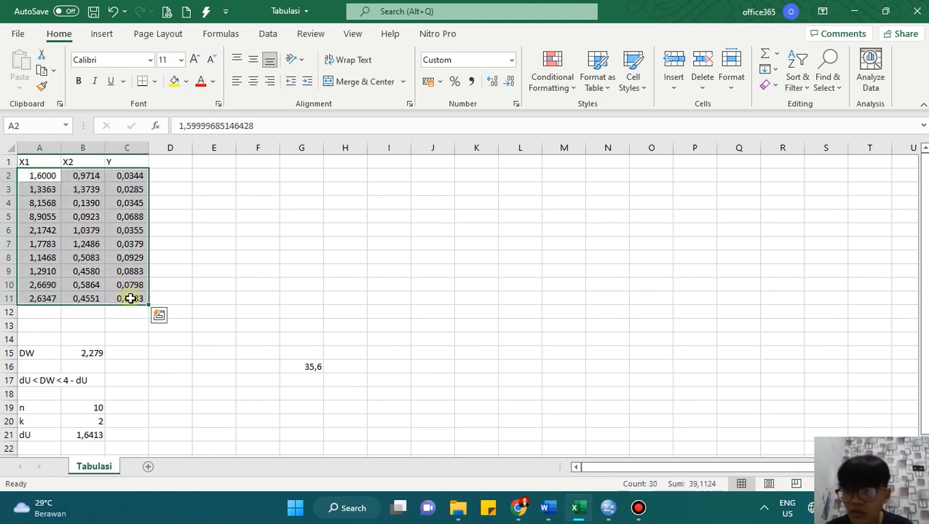
pyautogui.click(50, 180)
pyautogui.moveTo(50, 180); pyautogui.dragTo(133, 297)
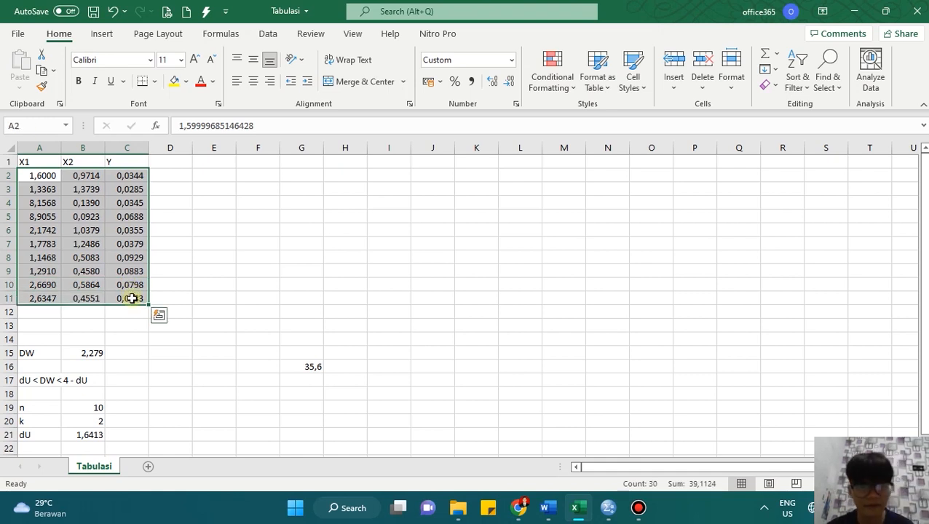